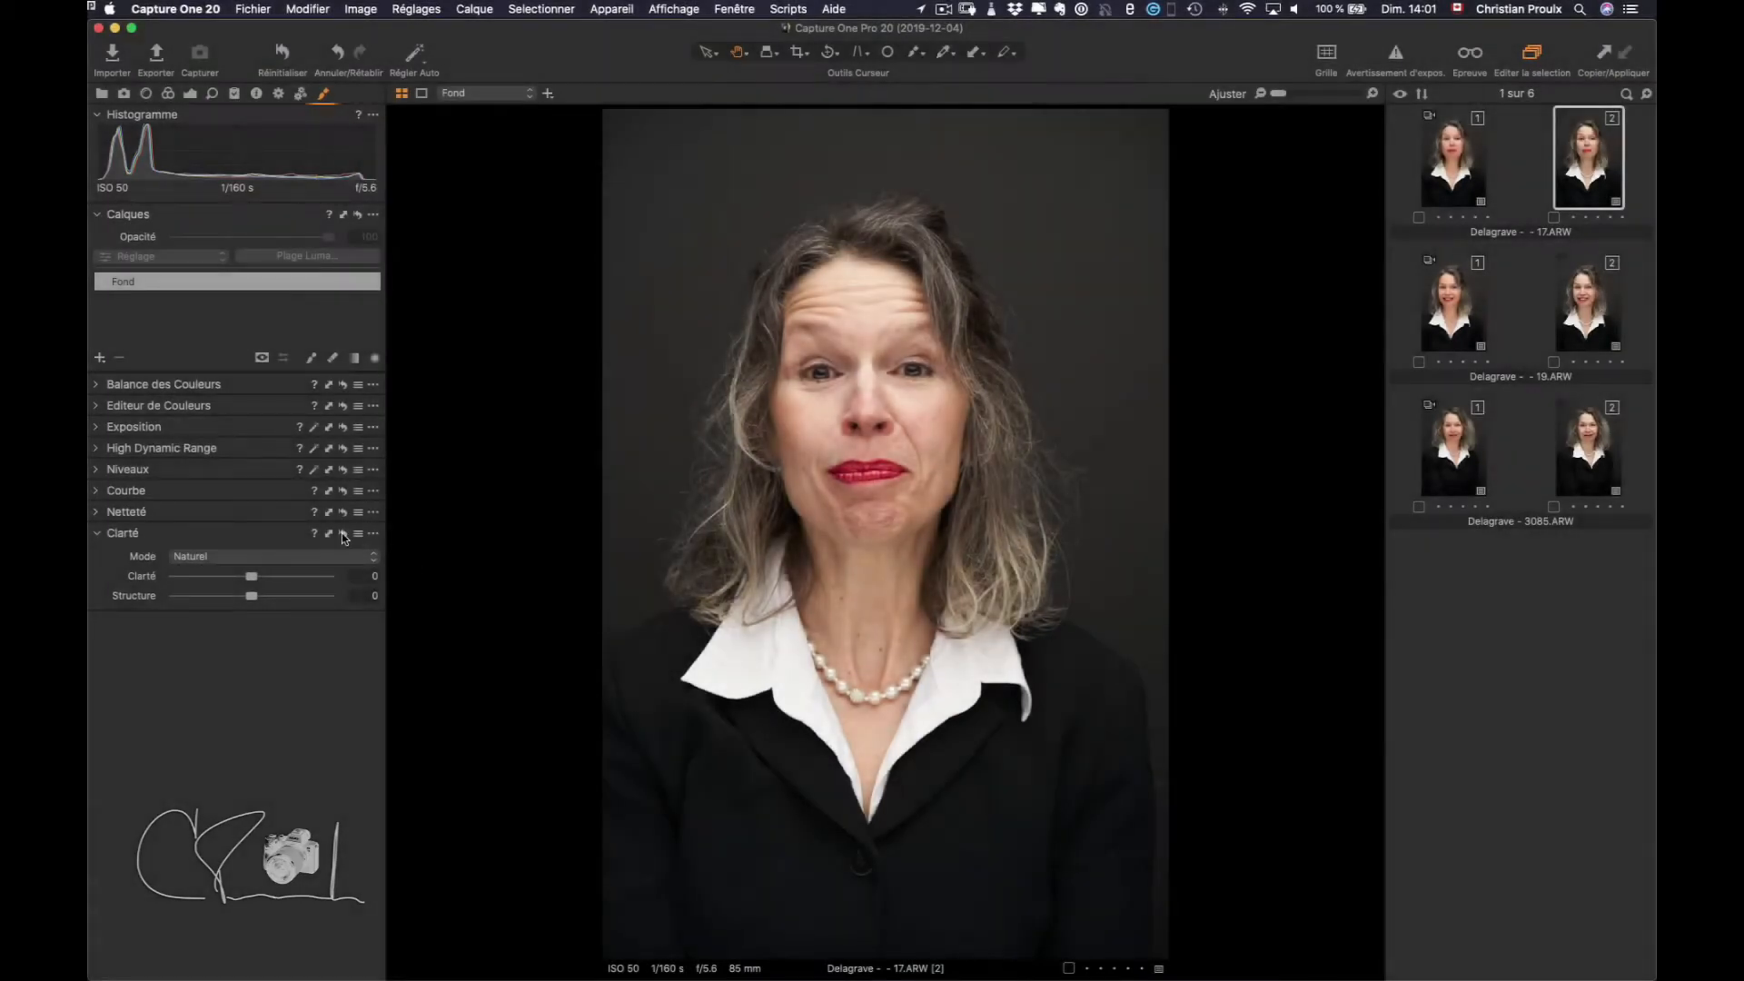
# Select the Fond background layer in the Calques panel
pyautogui.click(101, 93)
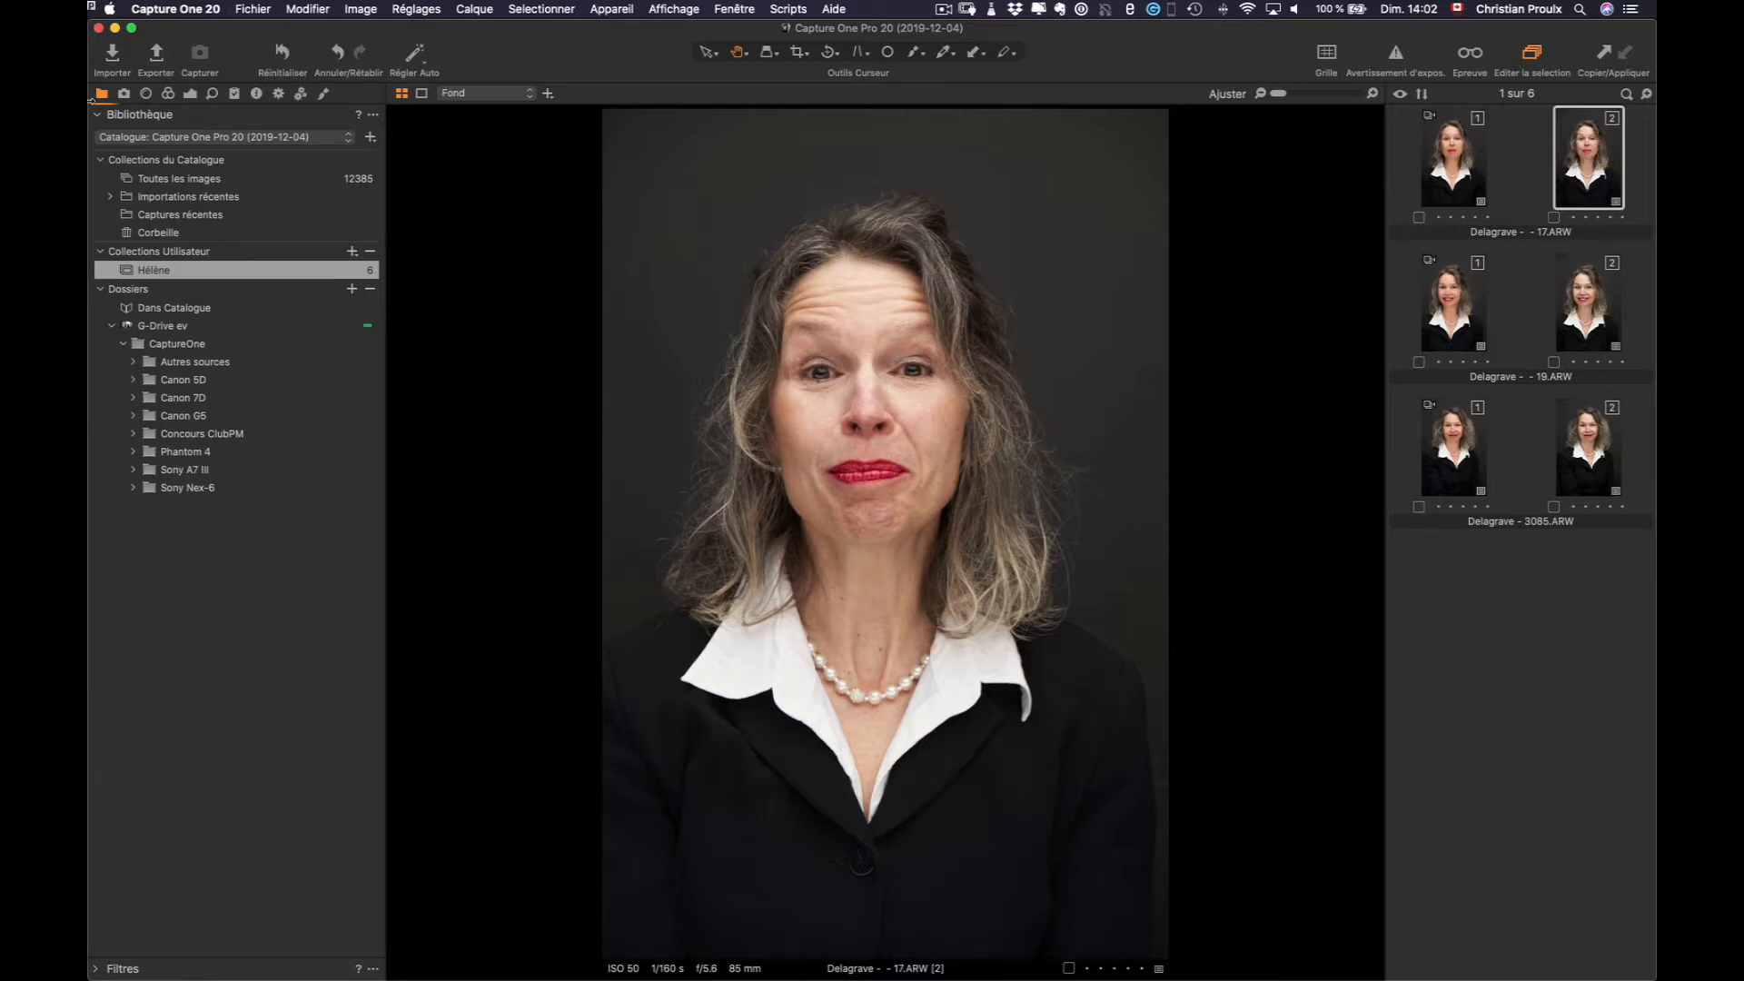
pyautogui.click(324, 95)
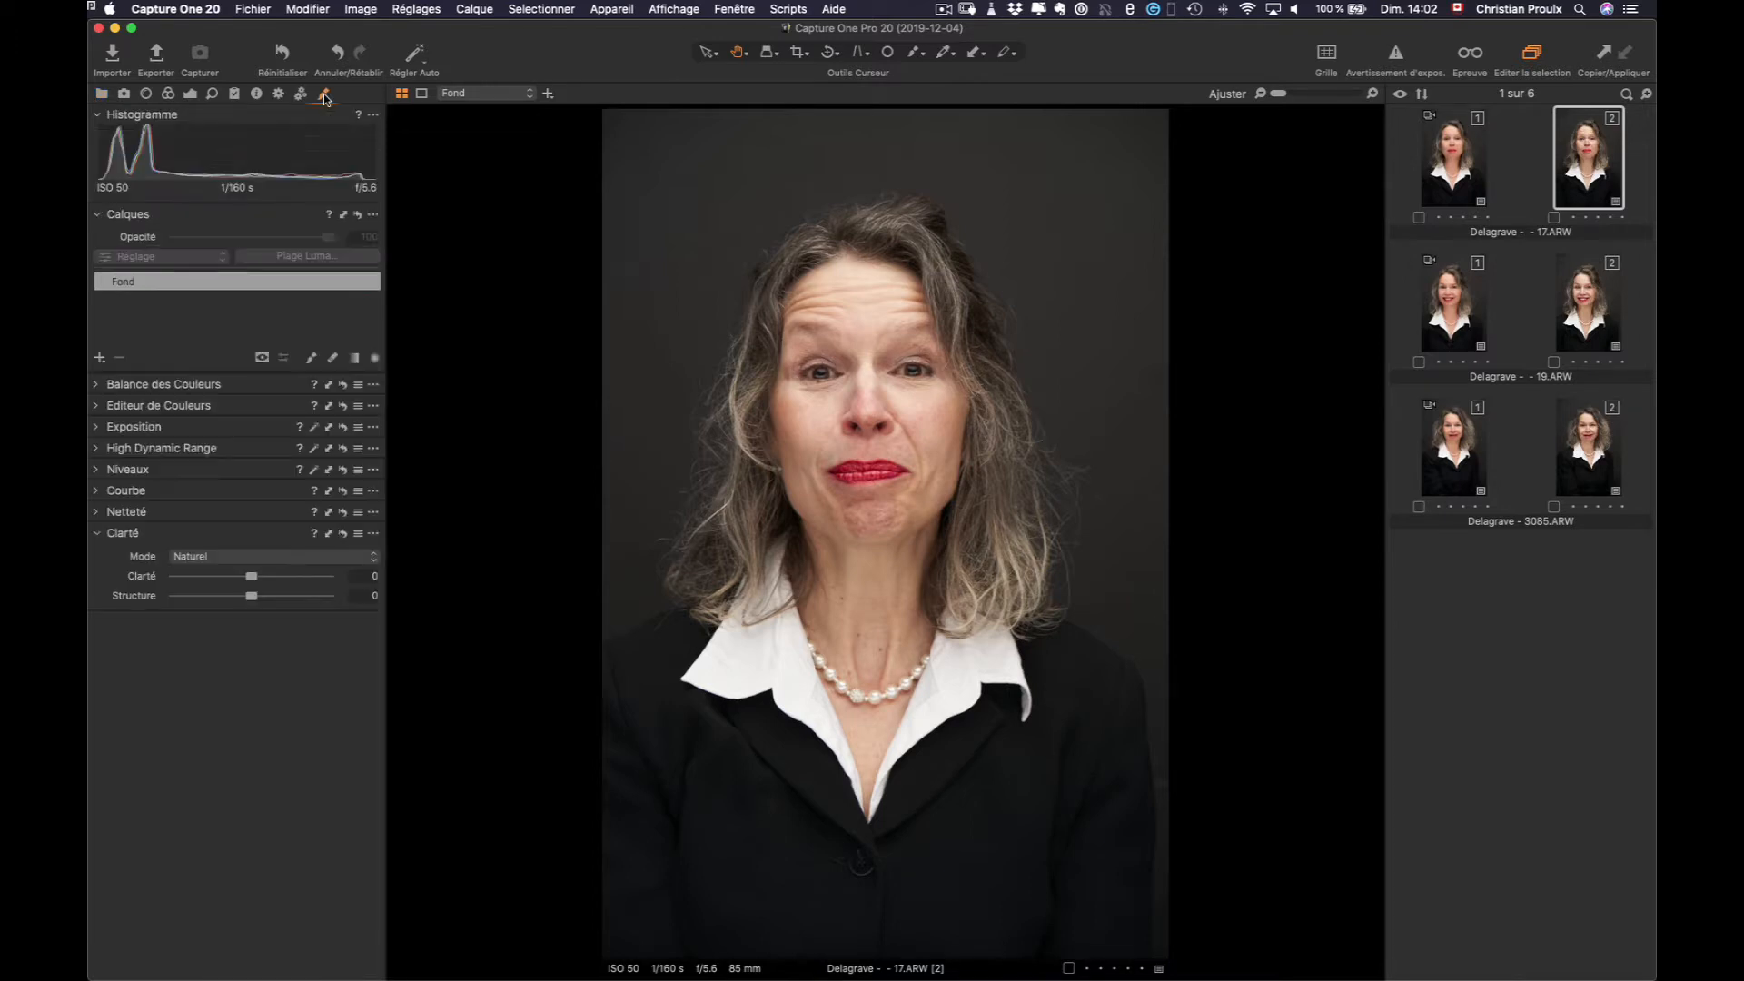
pyautogui.click(147, 282)
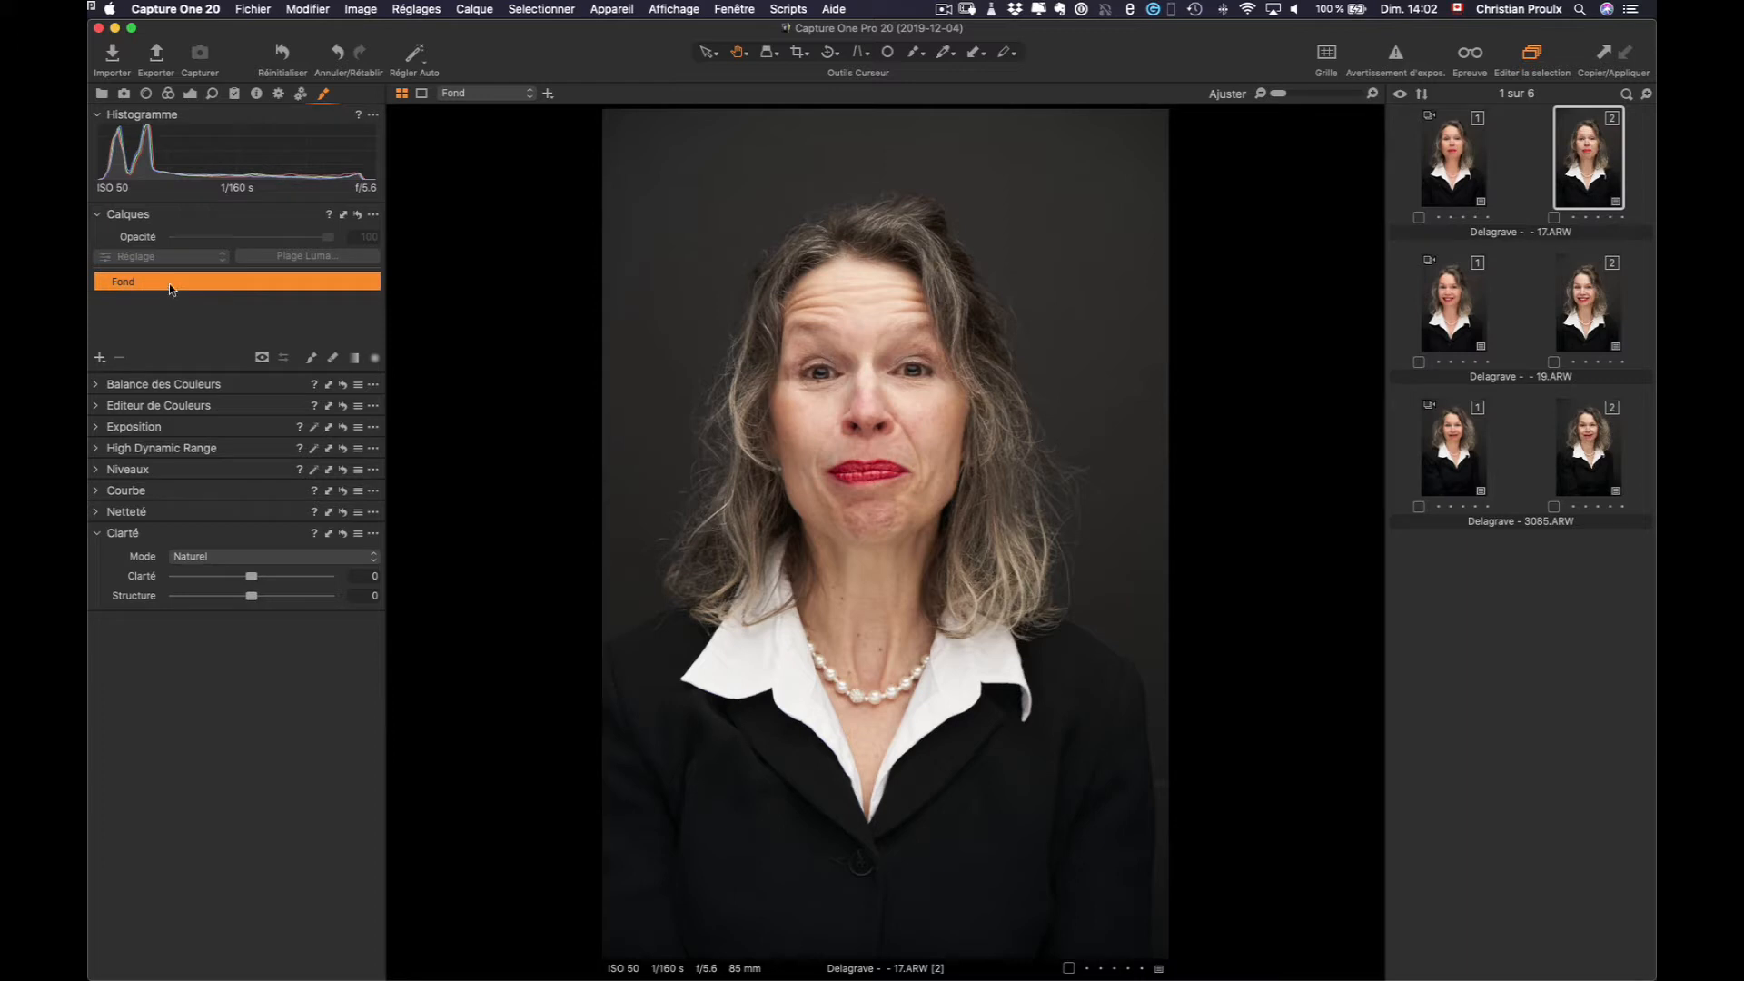
# Add a new filled layer, Calque 1, and display its mask in greyscale
pyautogui.click(100, 359)
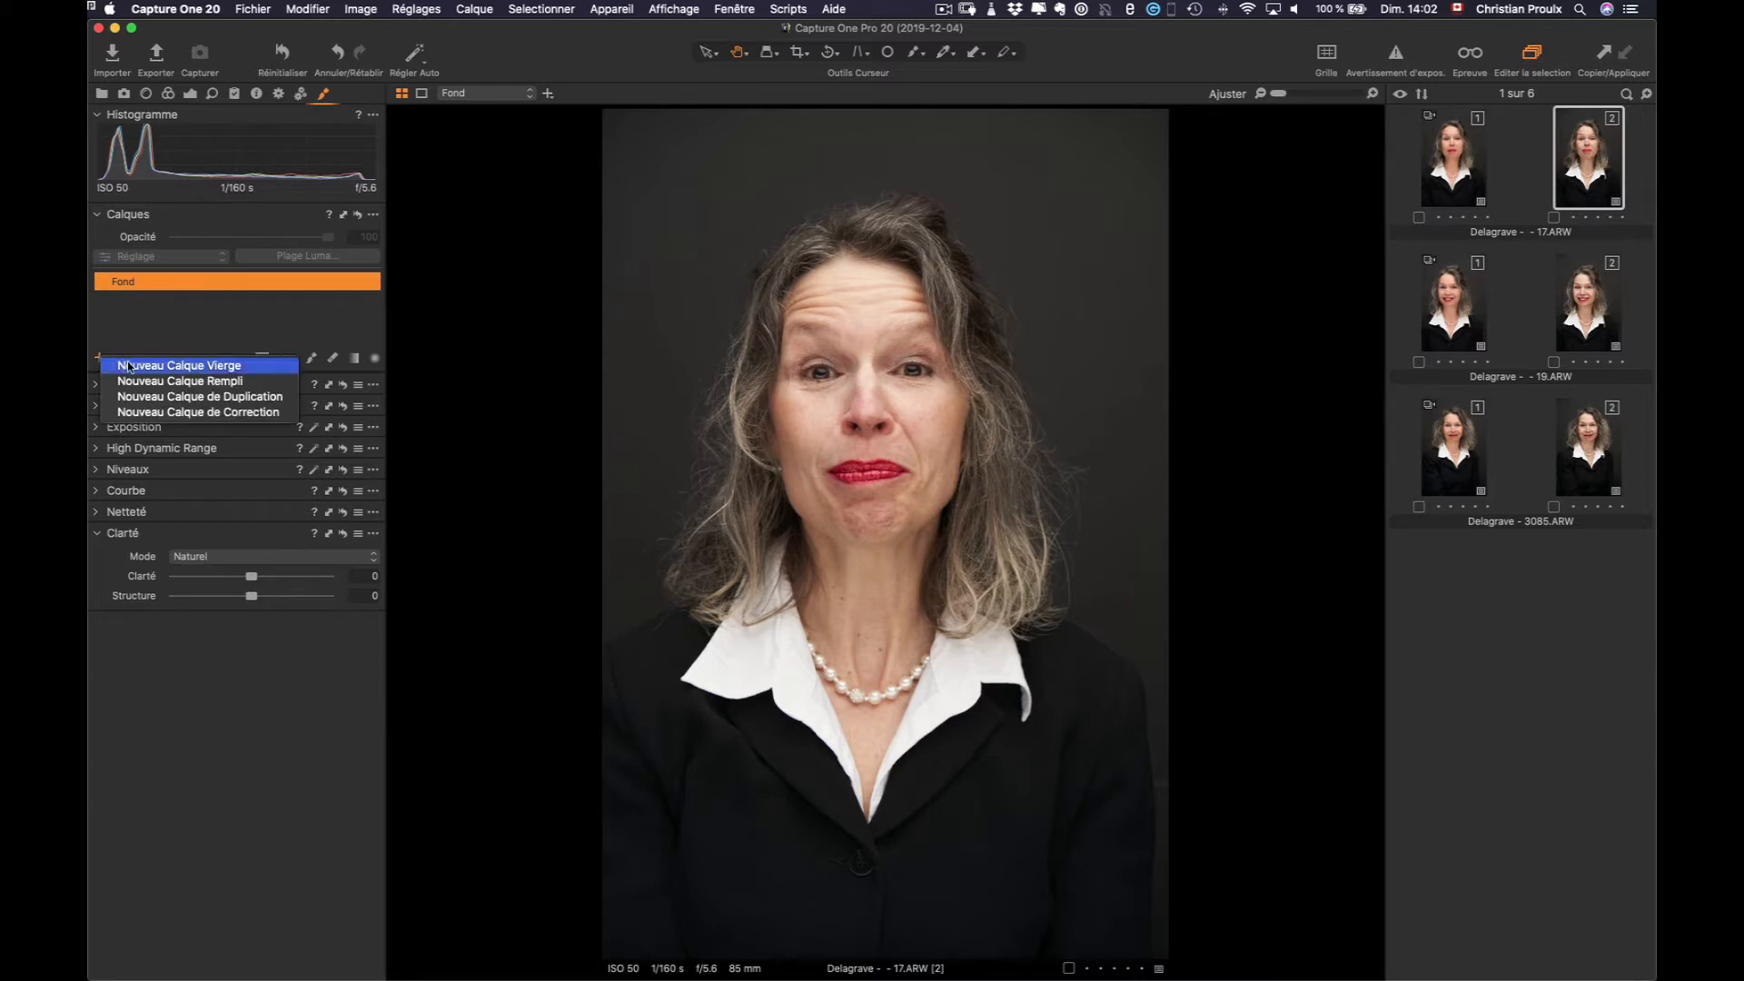
pyautogui.click(131, 384)
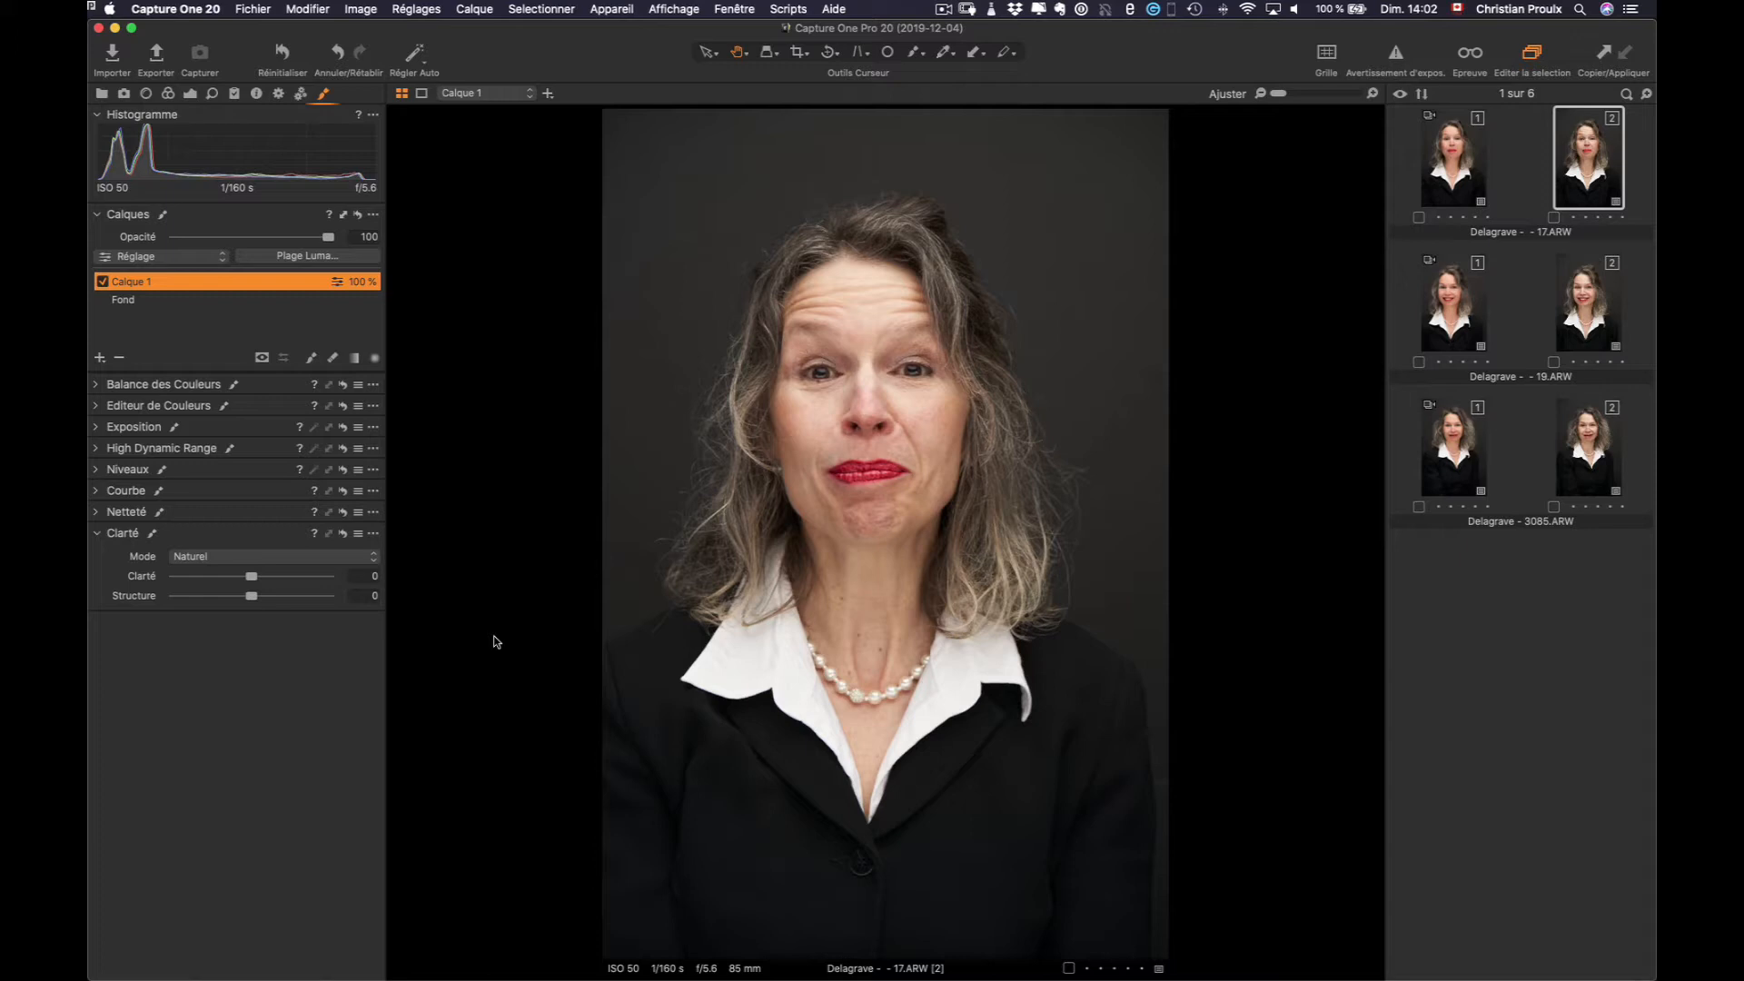
pyautogui.press('m')
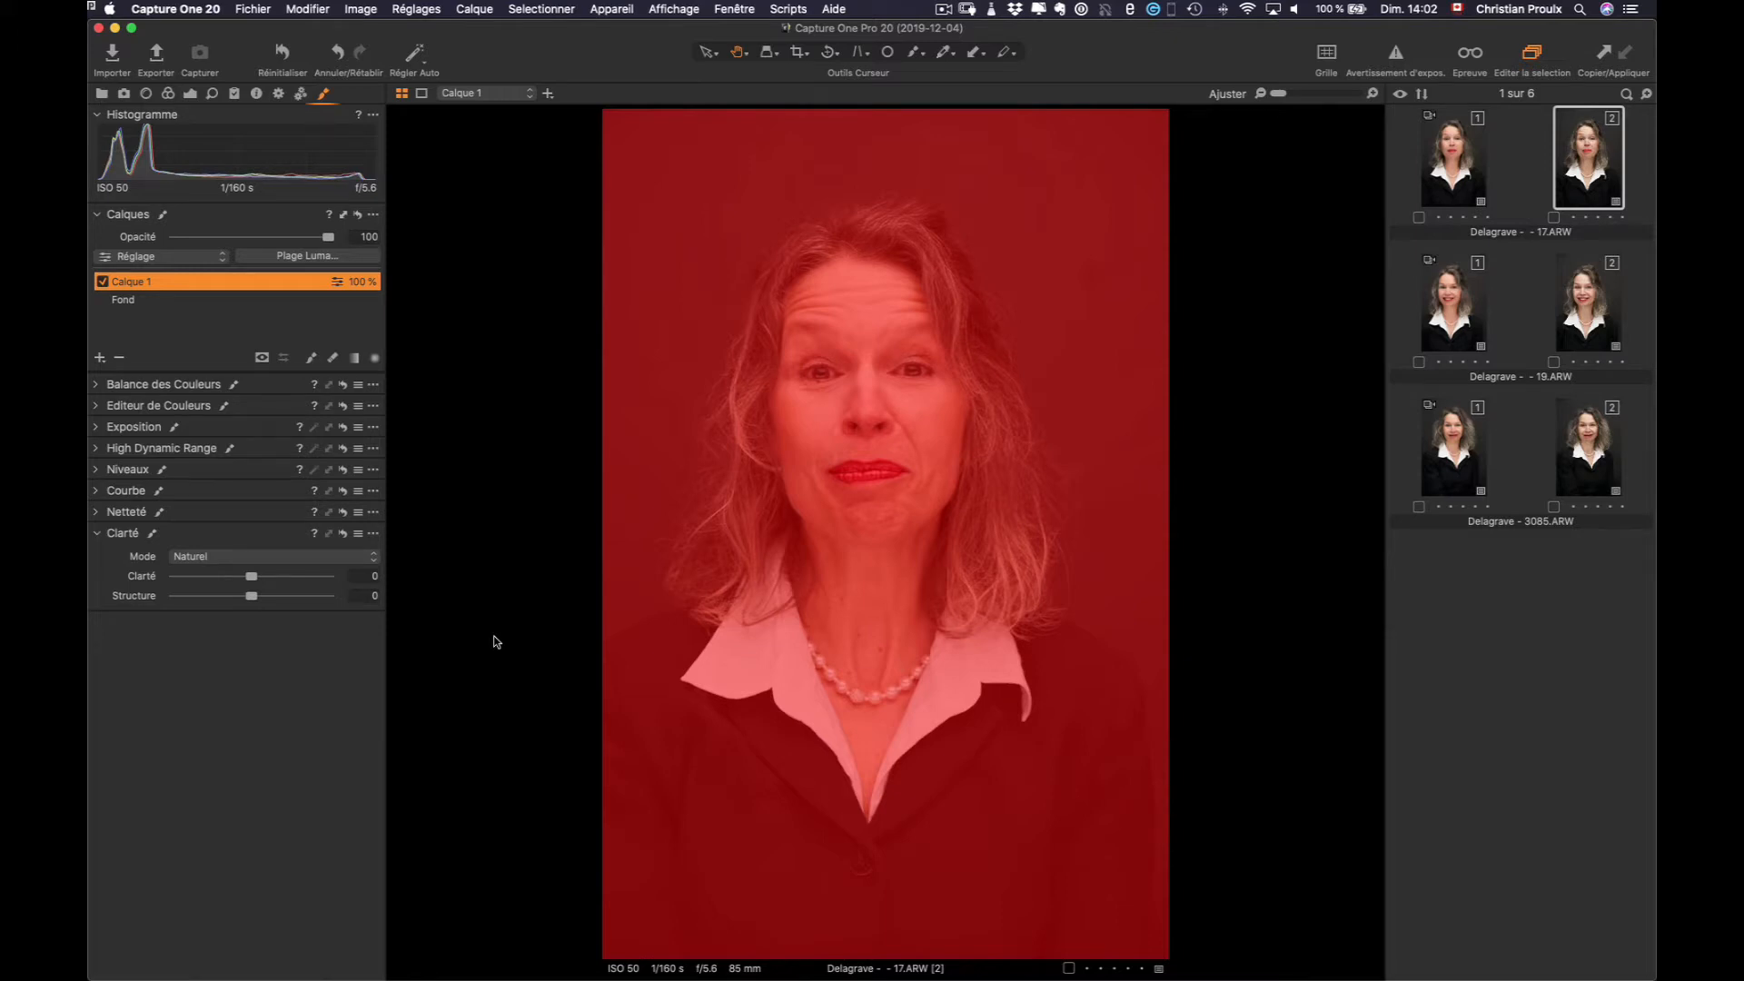
pyautogui.press('m')
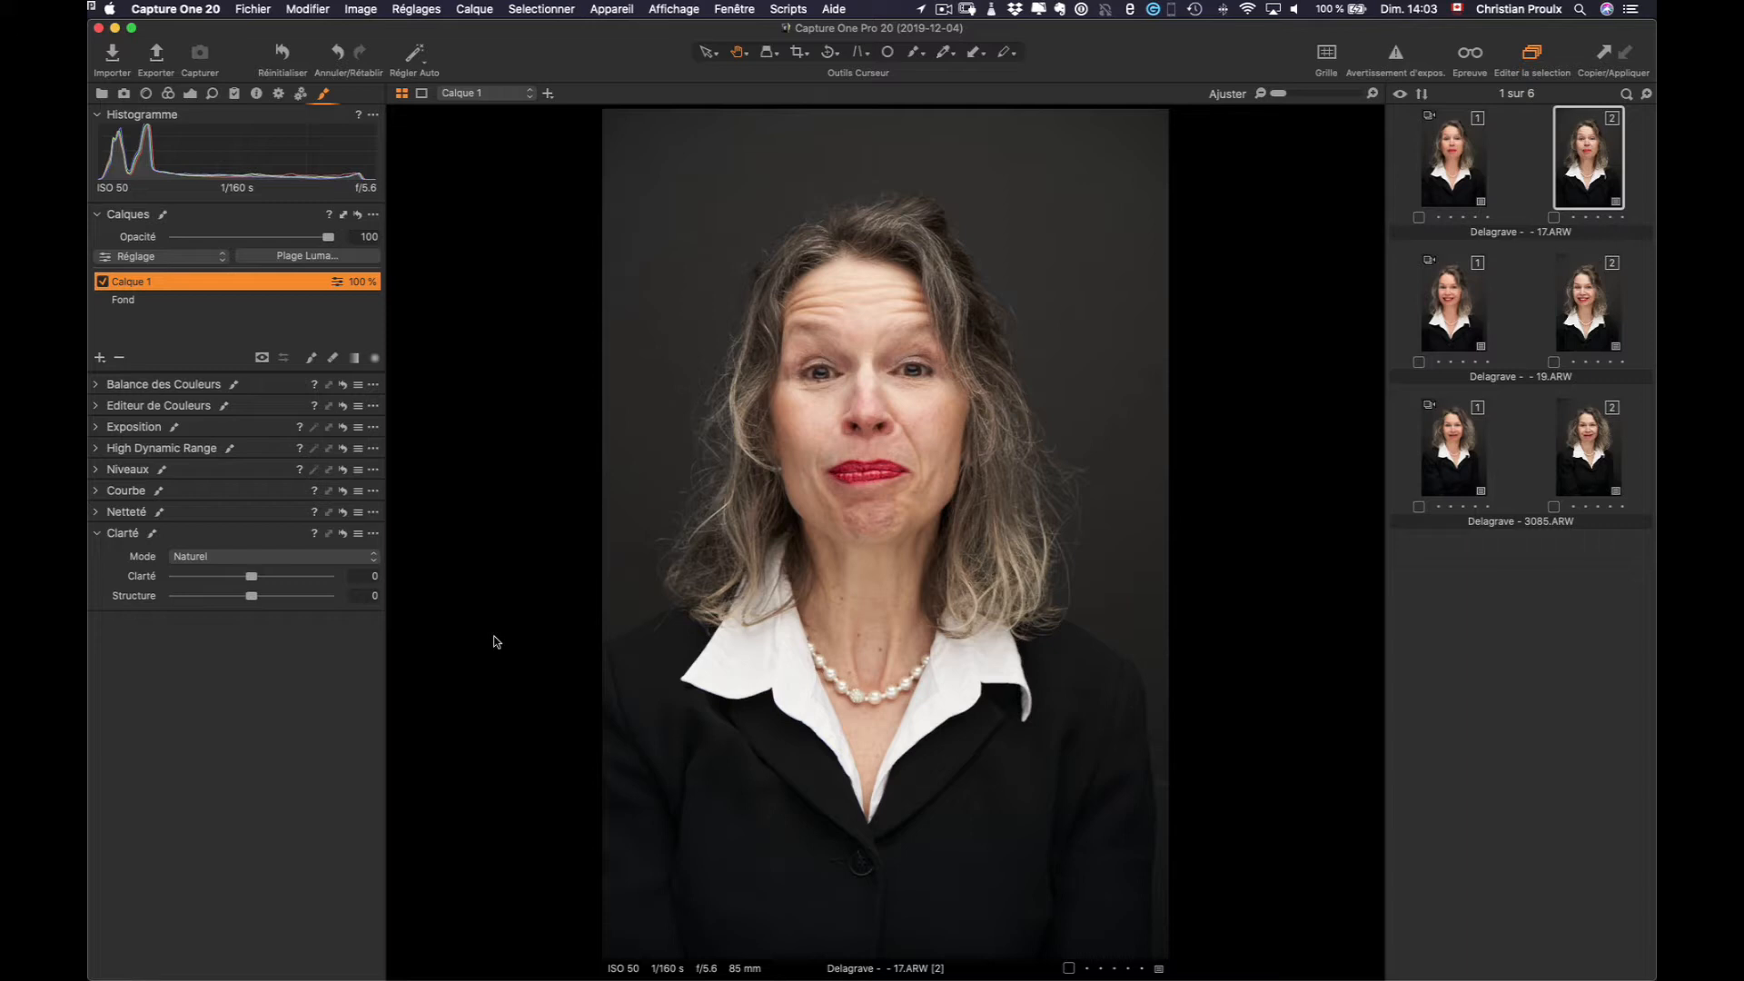
pyautogui.hotkey('alt', 'm')
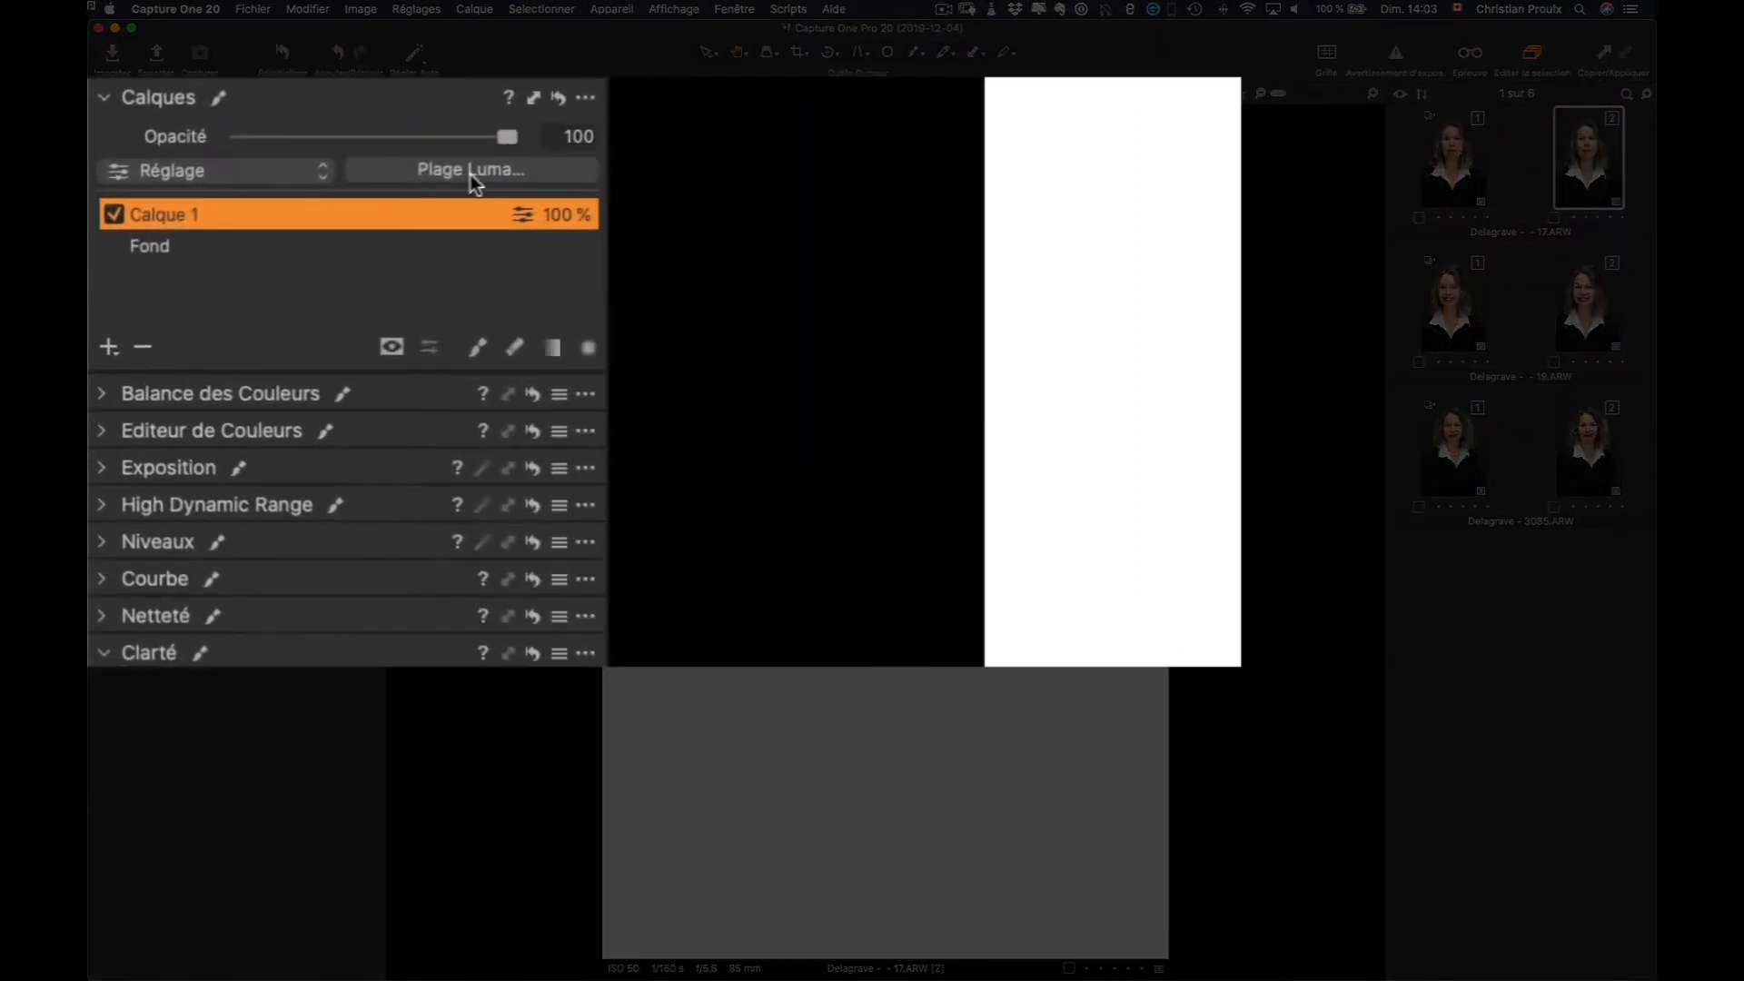
# Apply a luma range of 80–210 to Calque 1's mask, with radius 68 and sensitivity 46
pyautogui.click(486, 171)
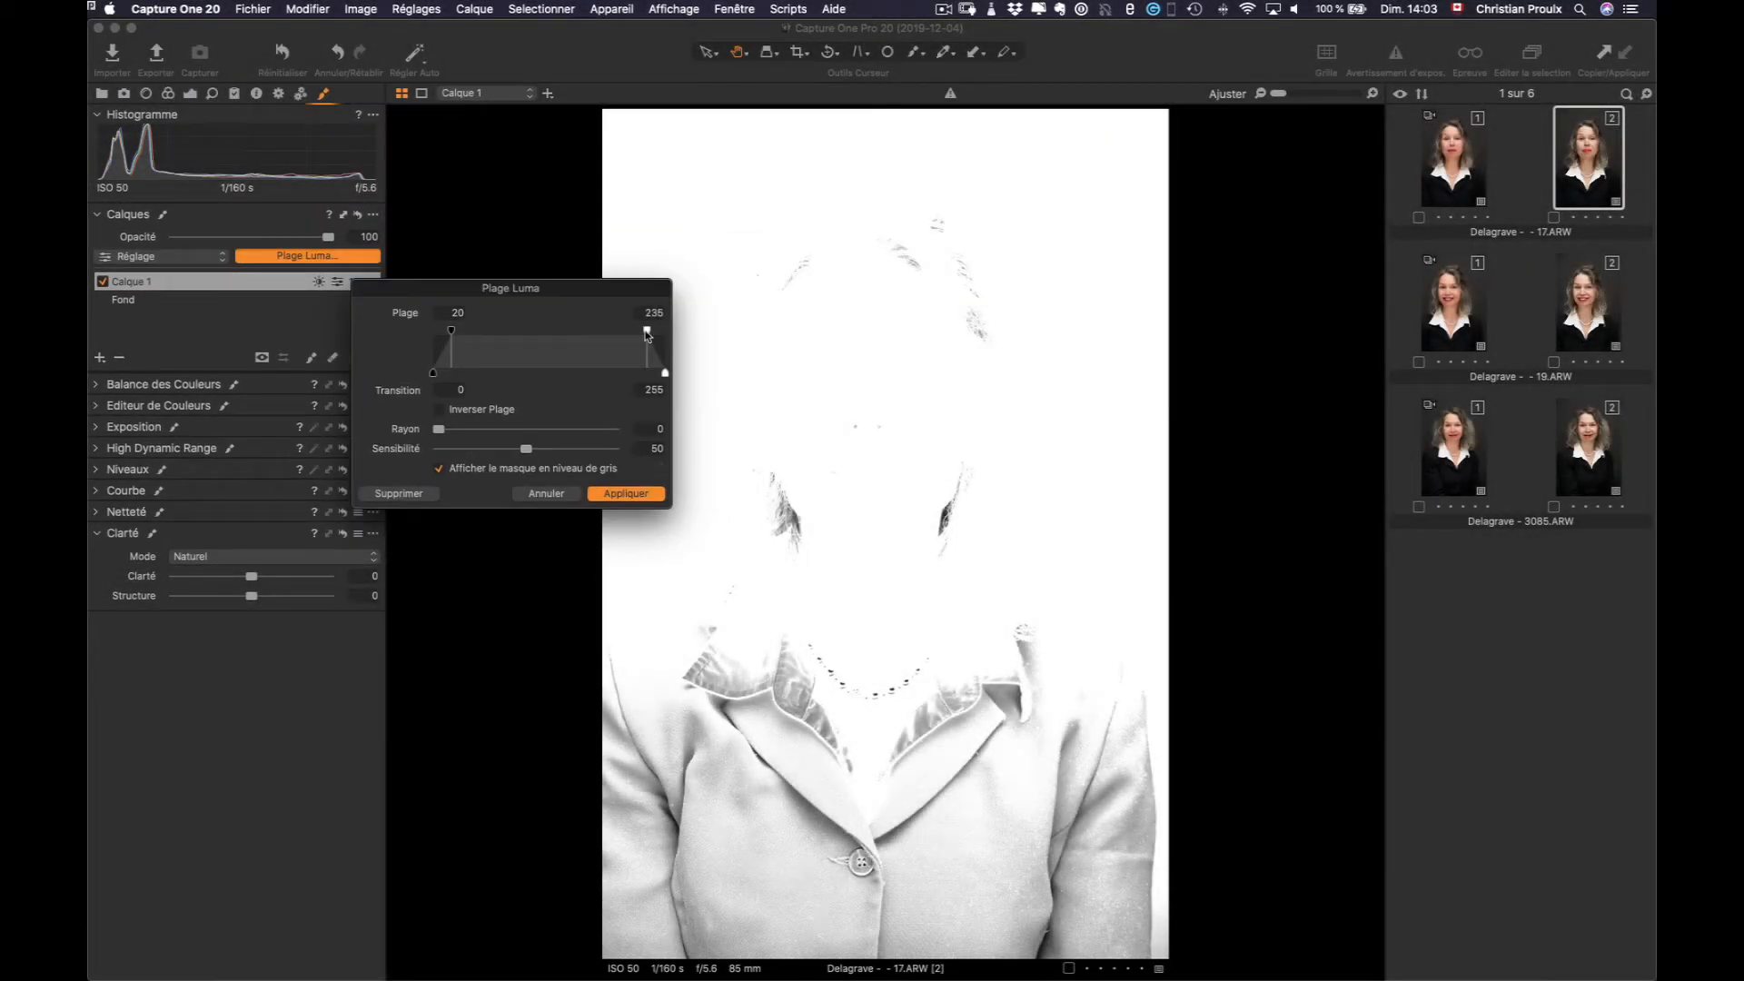
pyautogui.moveTo(646, 330); pyautogui.dragTo(668, 376)
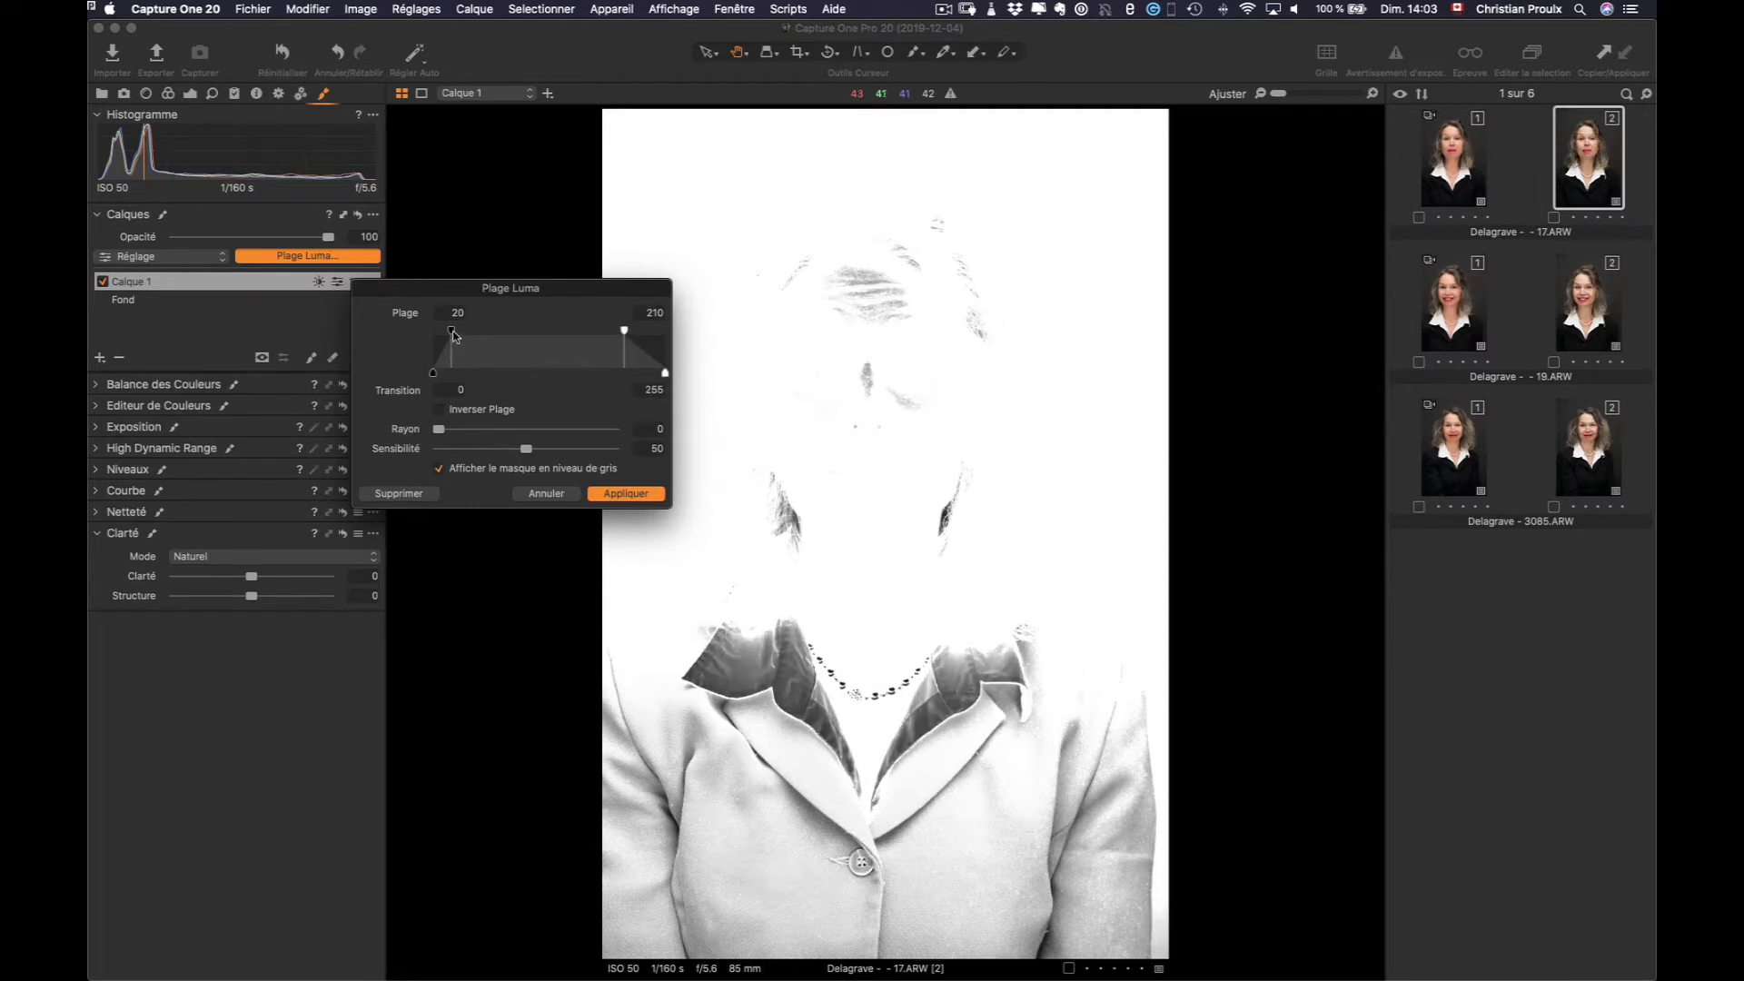
pyautogui.moveTo(451, 334); pyautogui.dragTo(505, 340)
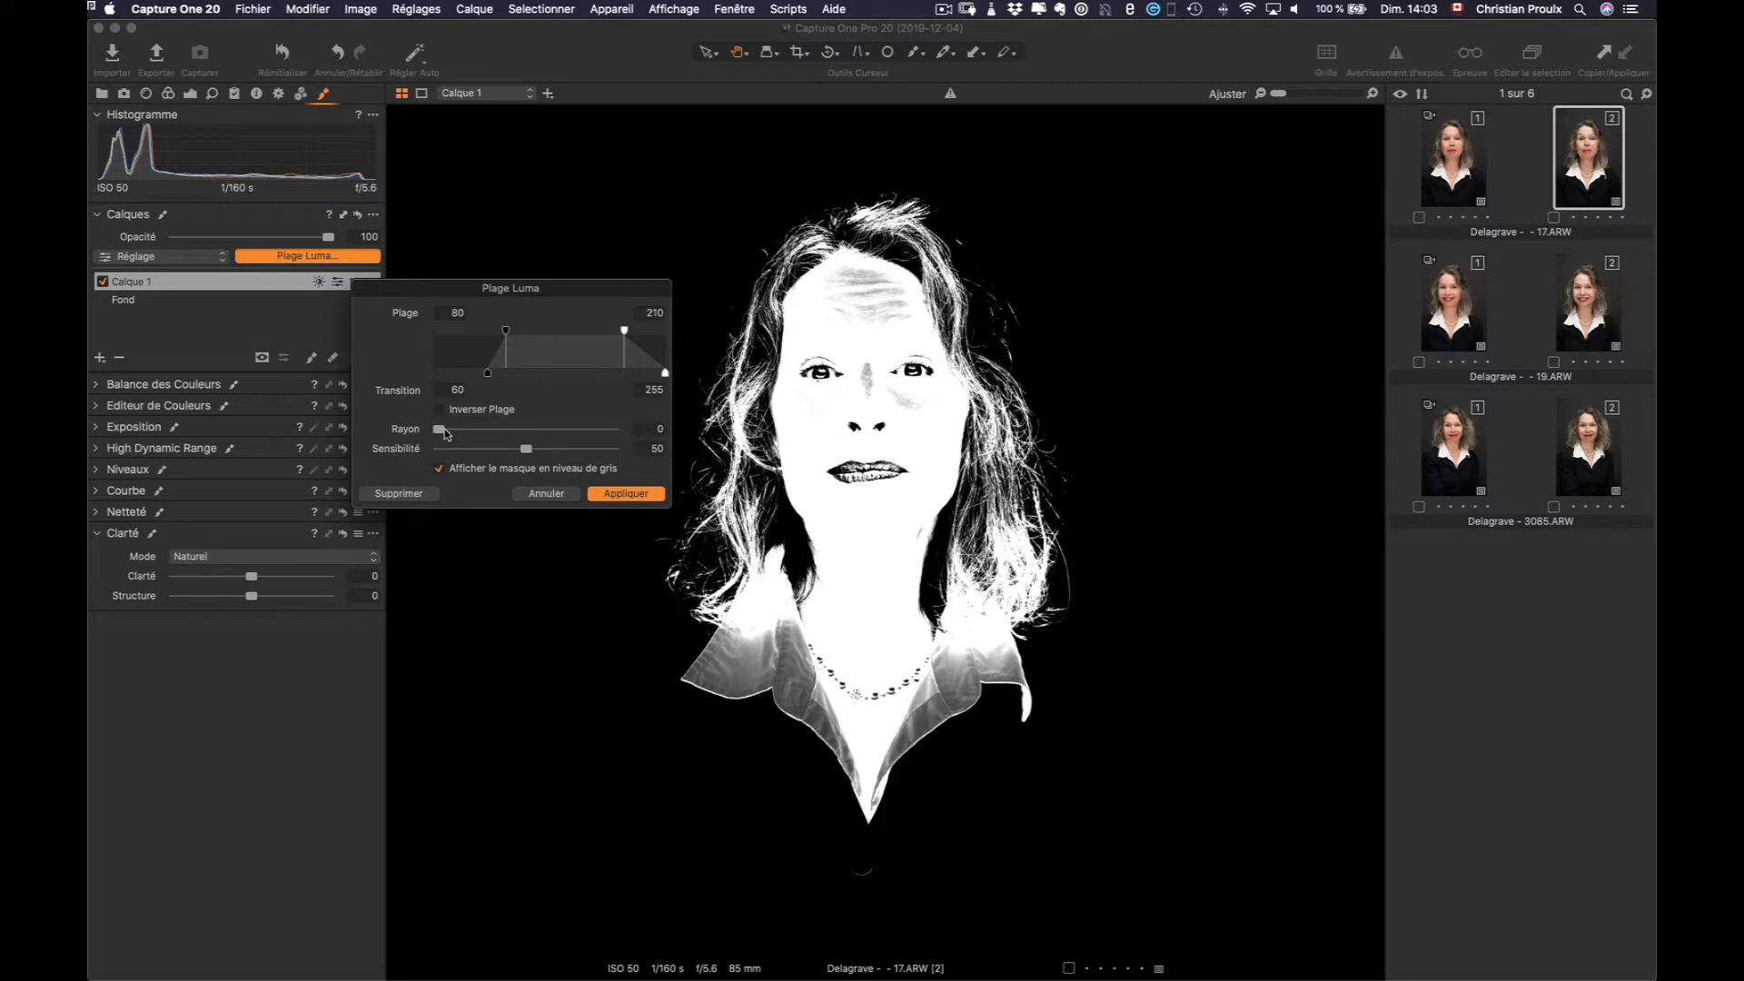
pyautogui.moveTo(442, 433); pyautogui.dragTo(573, 439)
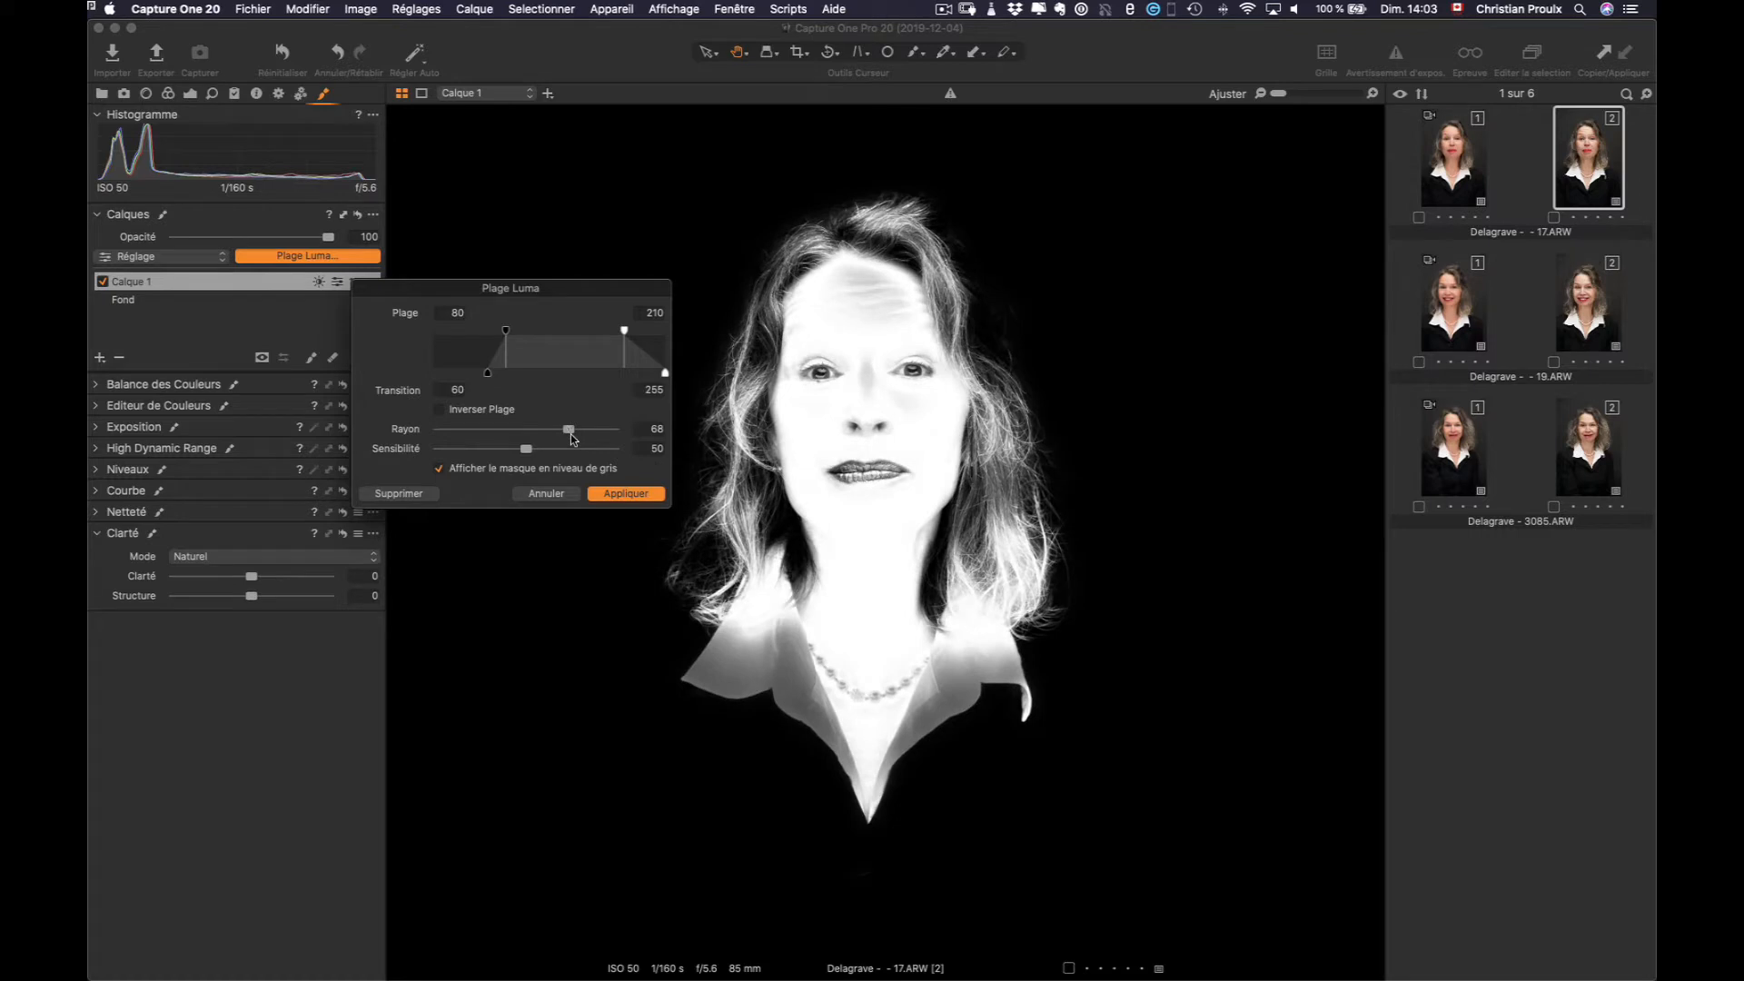
pyautogui.moveTo(527, 450)
pyautogui.mouseDown()
pyautogui.moveTo(432, 455)
pyautogui.moveTo(523, 455)
pyautogui.mouseUp()
pyautogui.click(622, 495)
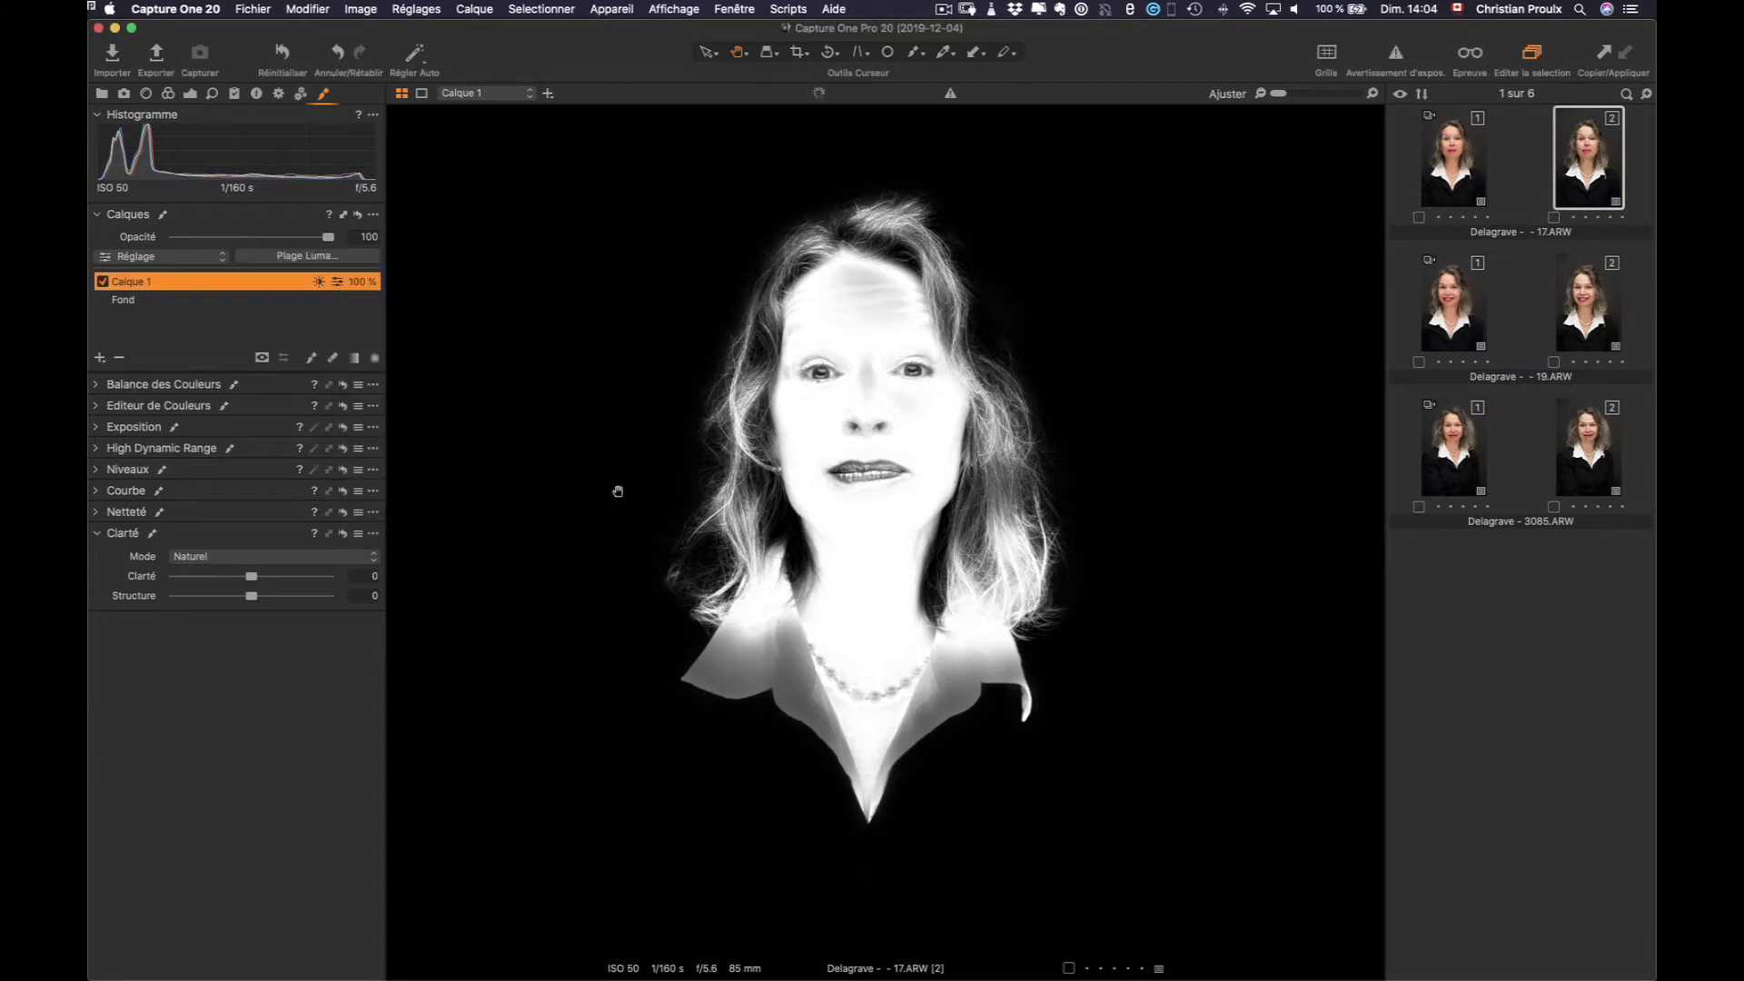
# Rename Calque 1 to 'Peau' and turn off the greyscale mask view to see the colour photo
pyautogui.doubleClick(138, 281)
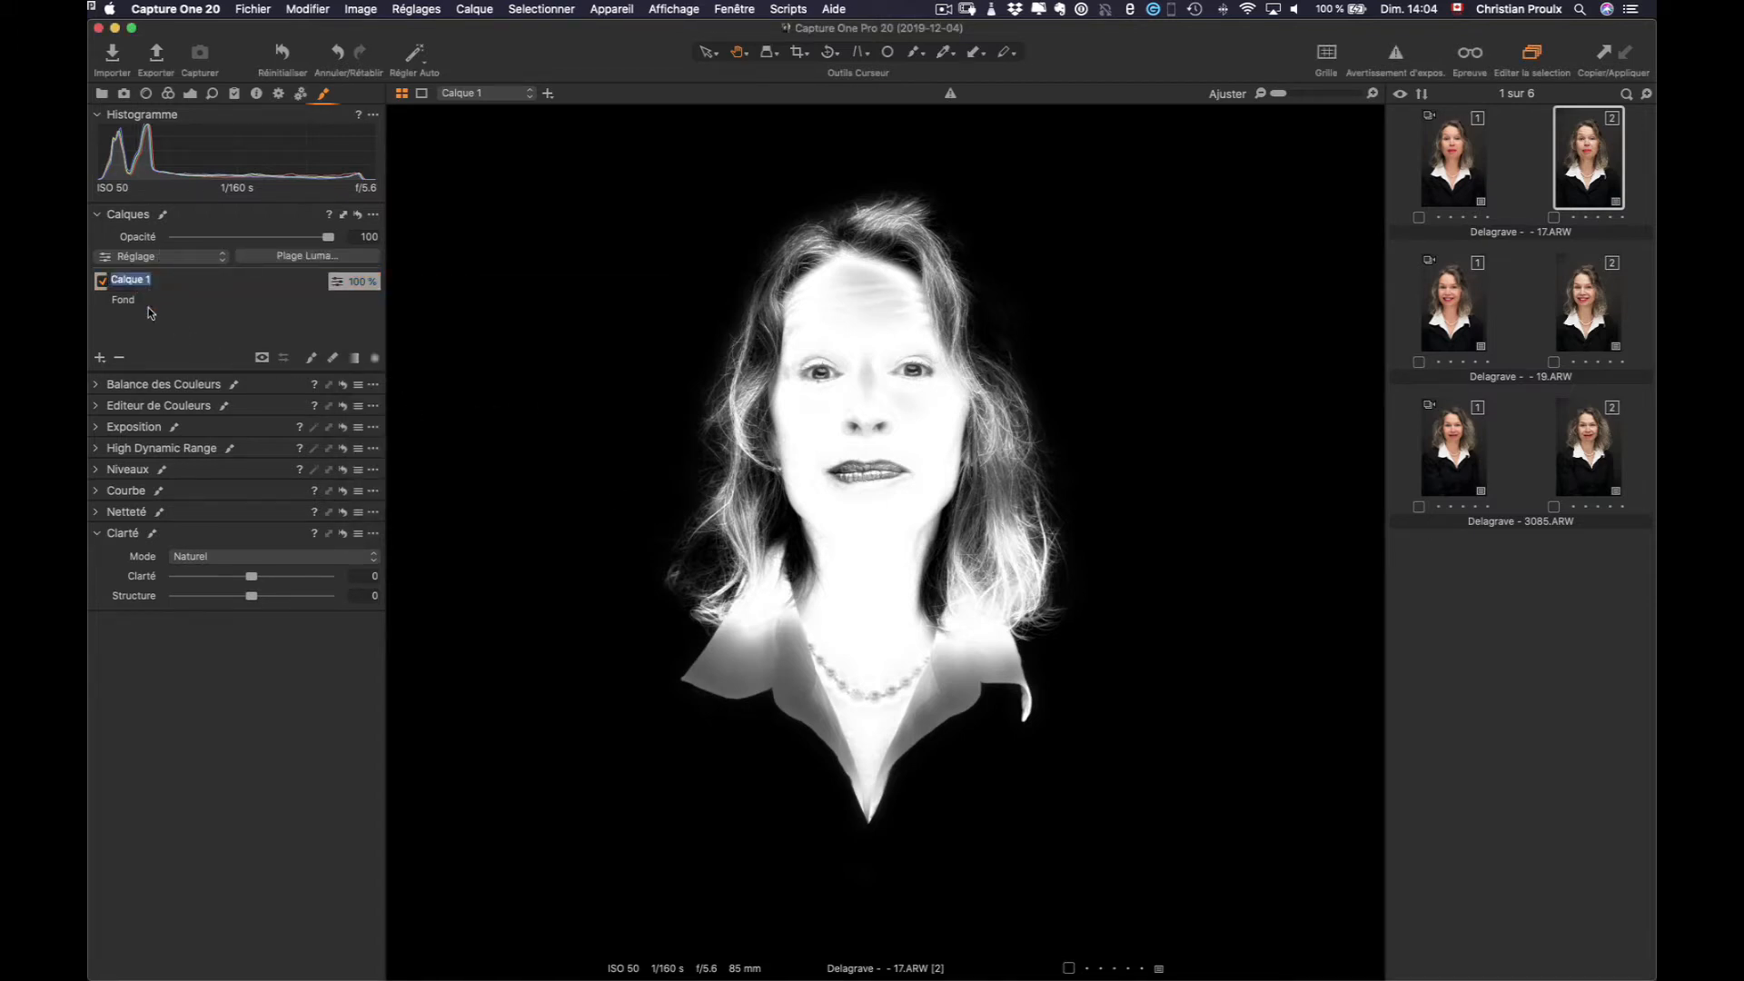
pyautogui.write('Peau')
pyautogui.press('Return')
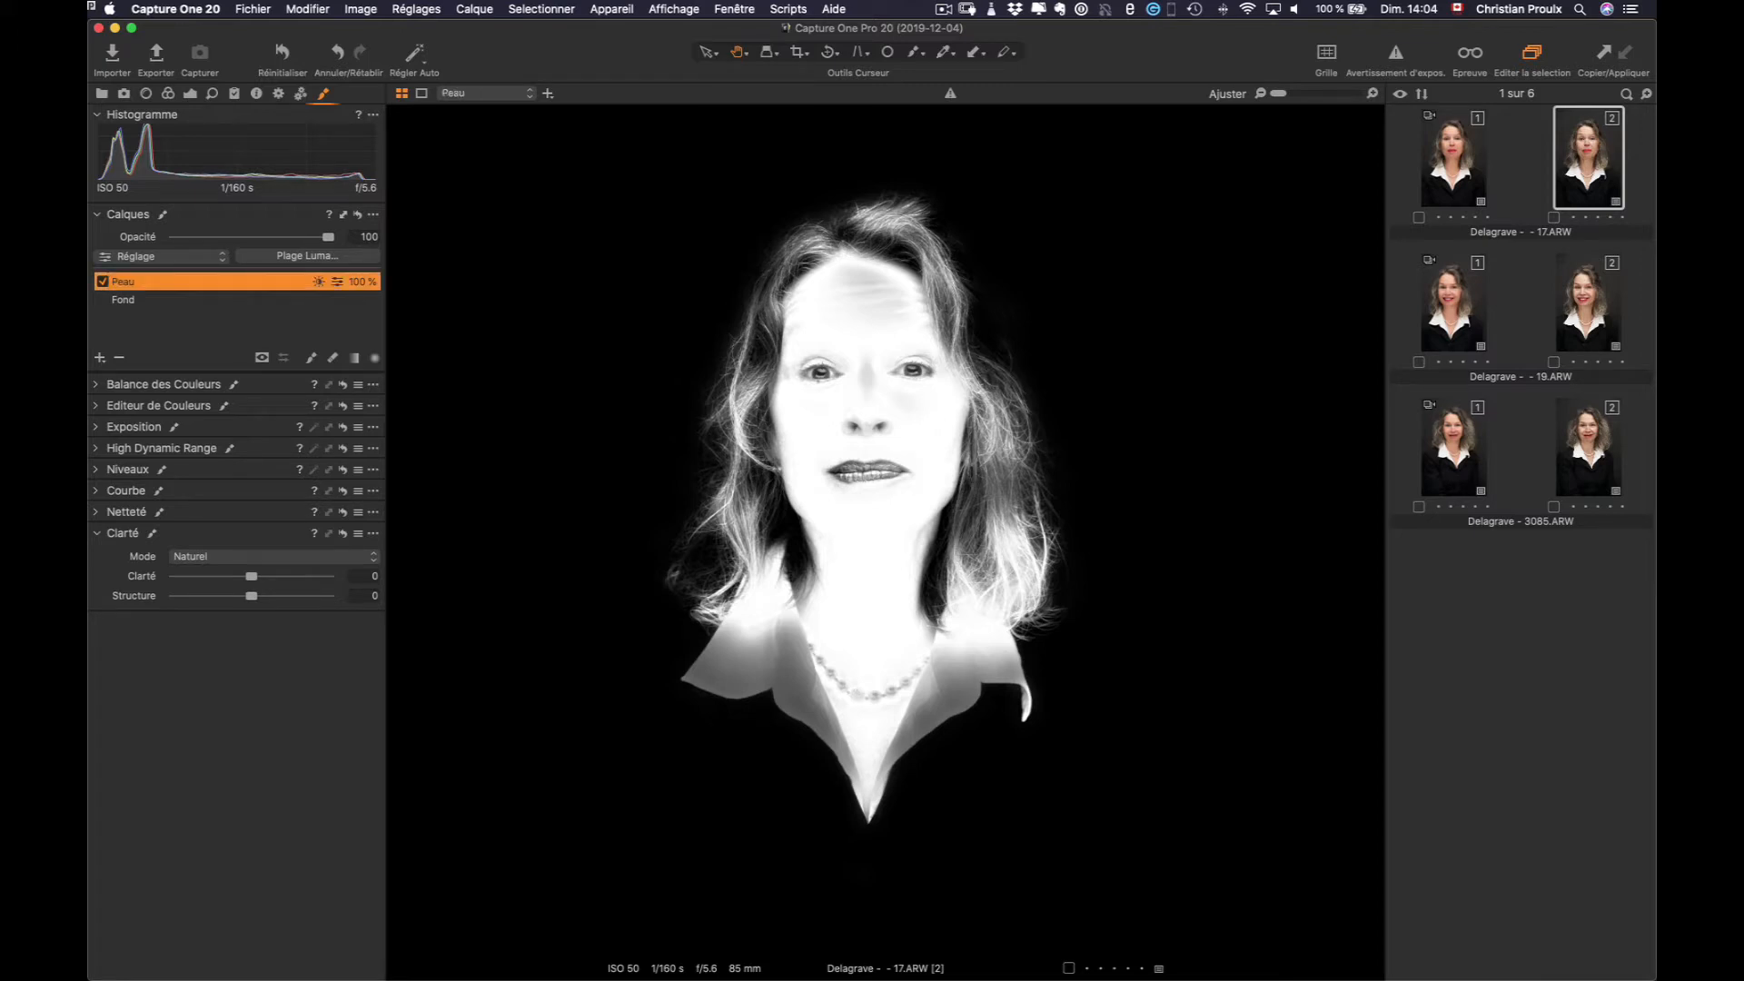
pyautogui.hotkey('alt', 'm')
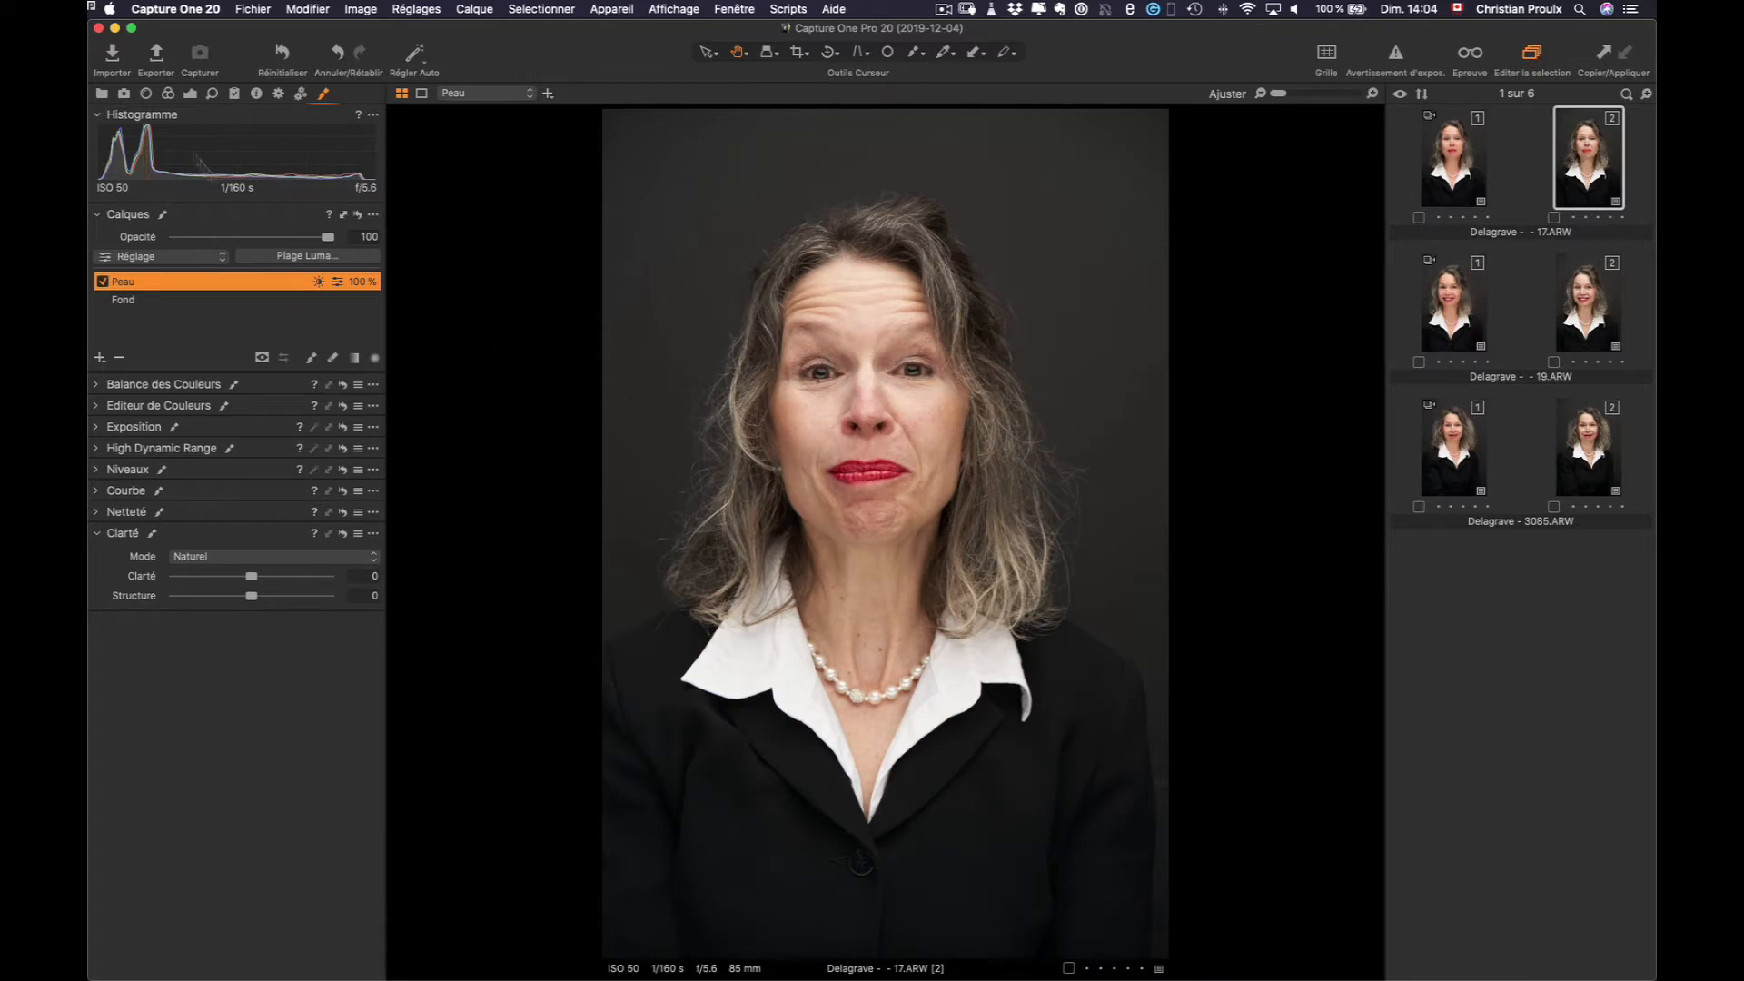
pyautogui.click(168, 94)
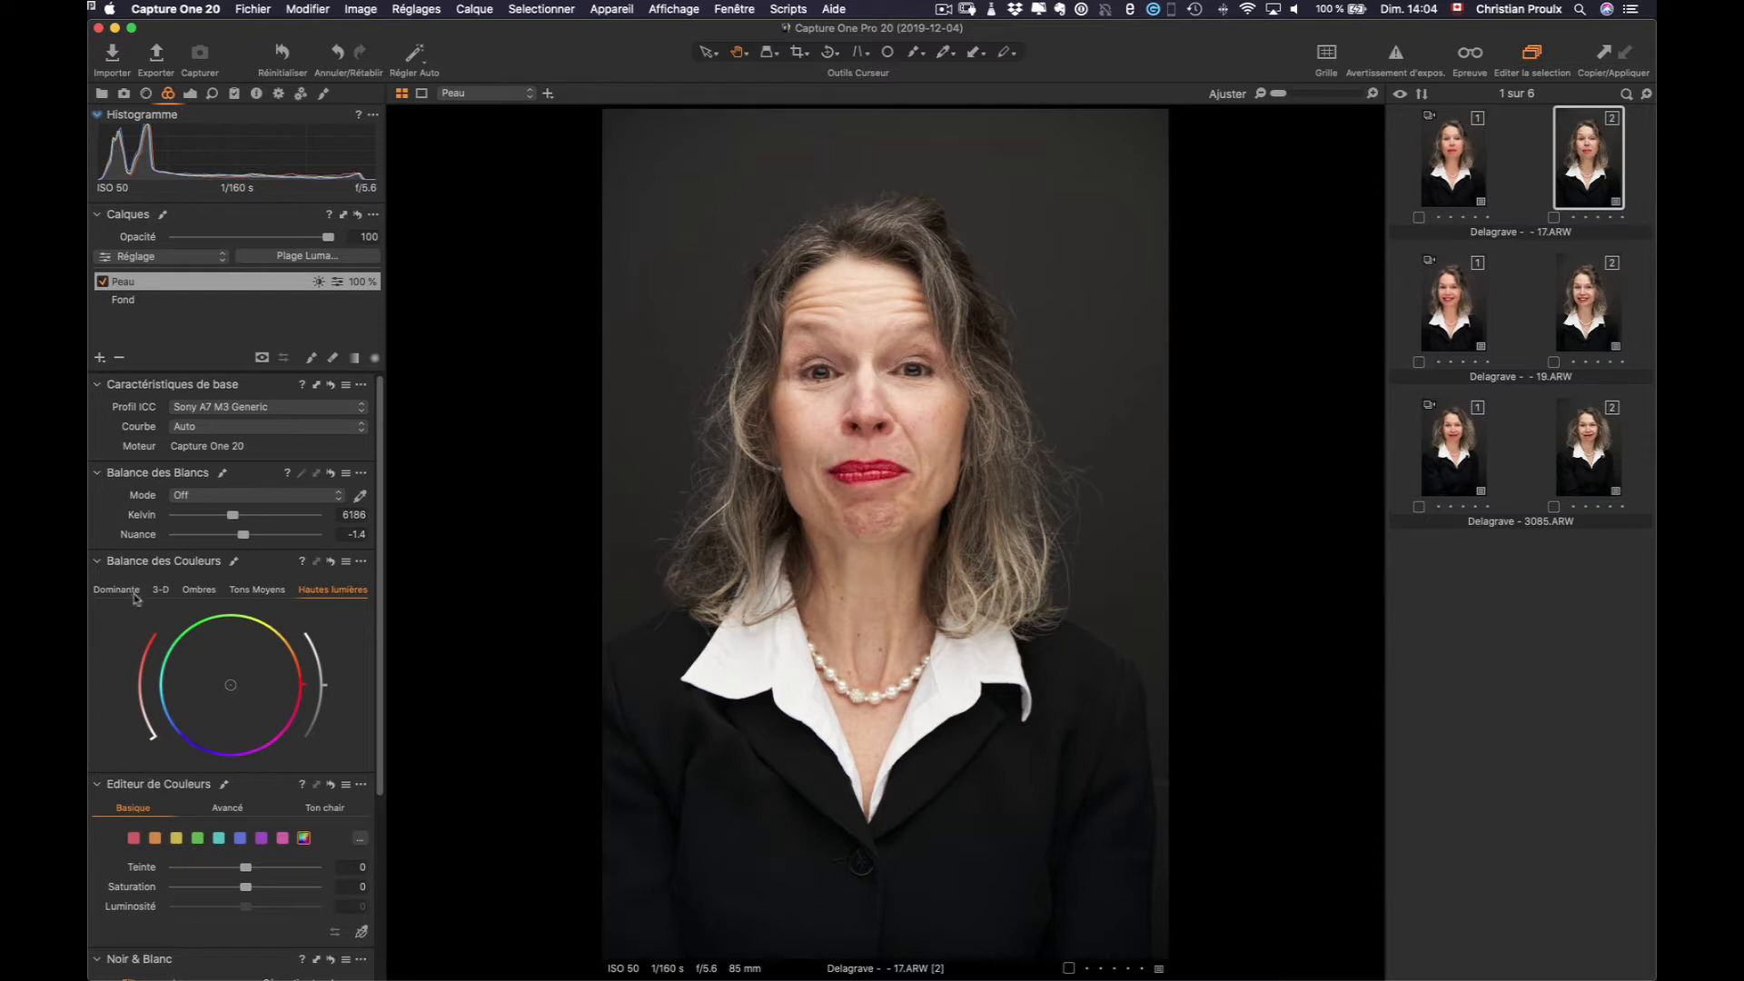
# Put the colour editor in Ton chair skin-tone mode and zoom in on the face
pyautogui.click(96, 562)
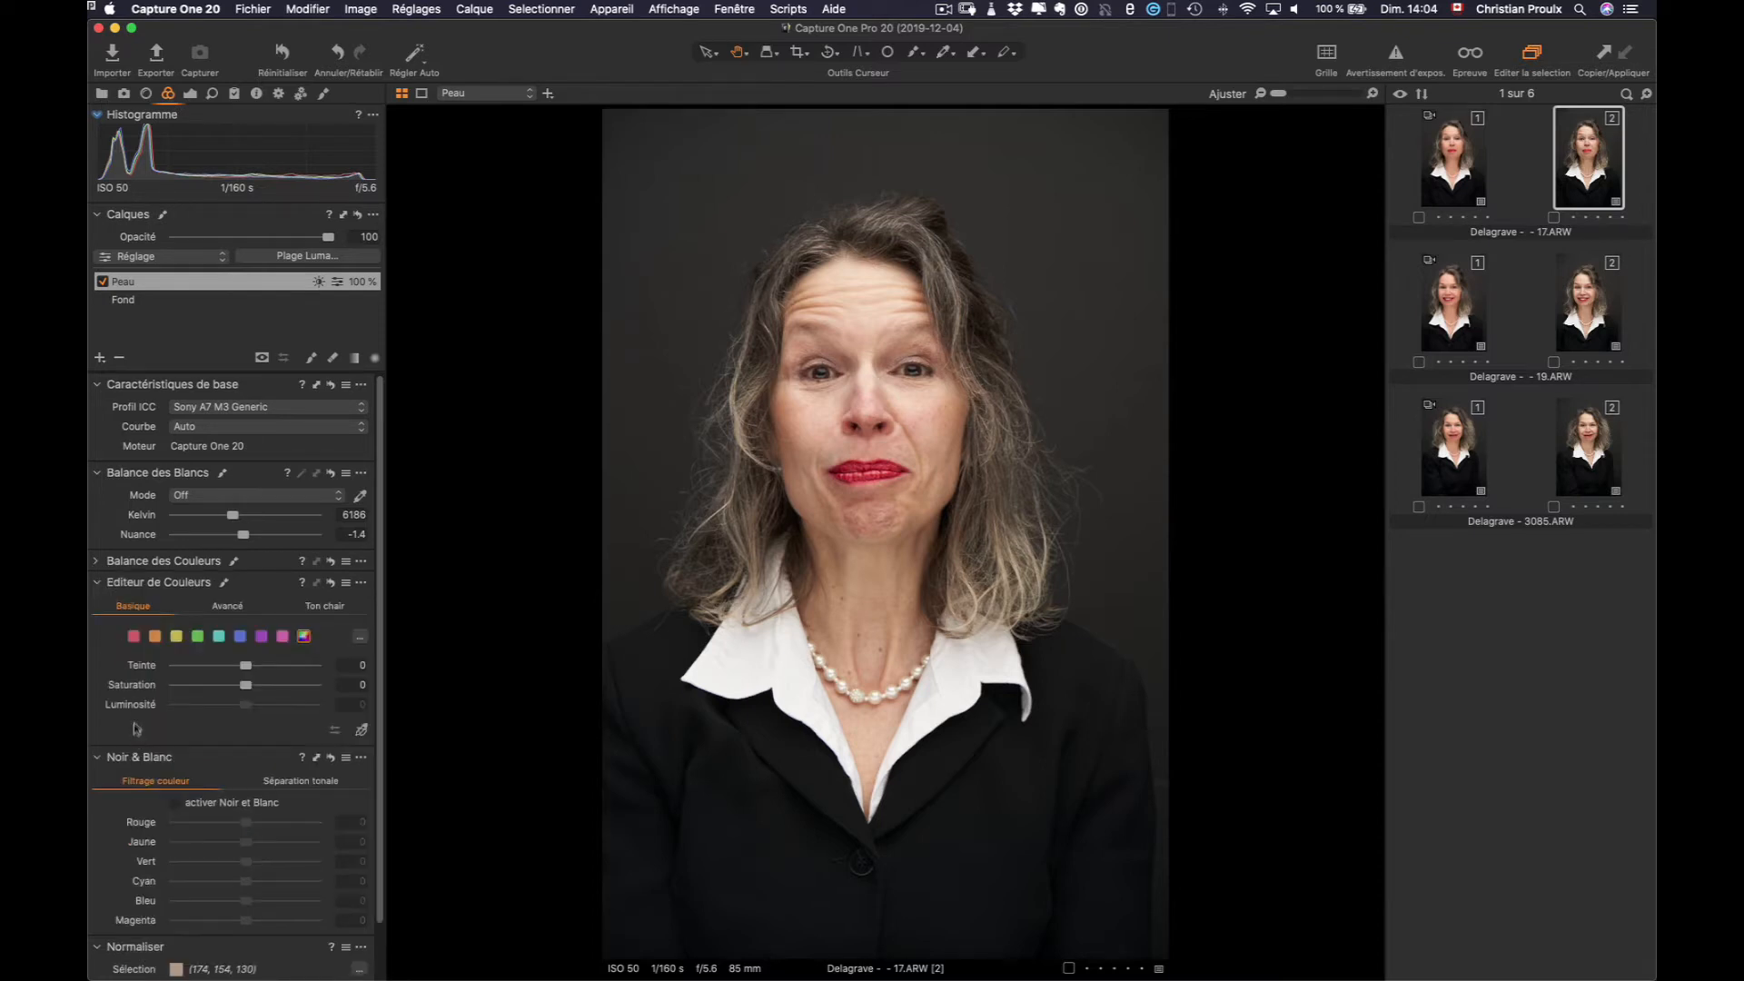
pyautogui.click(228, 606)
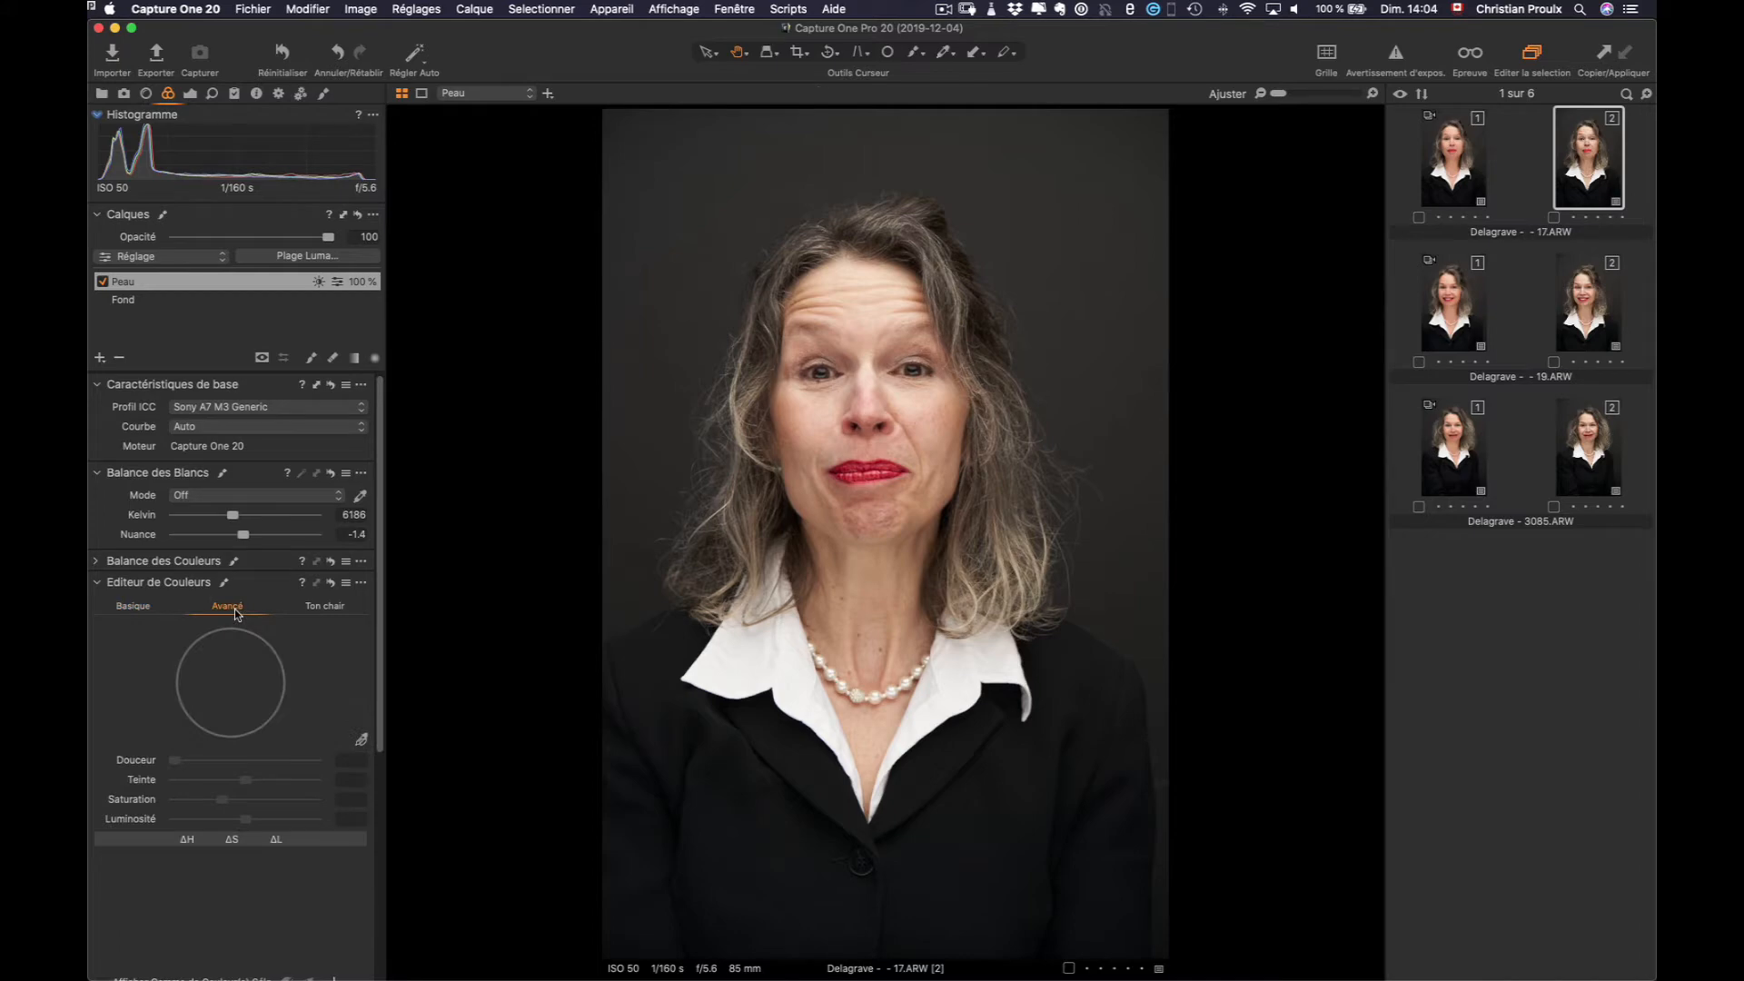
pyautogui.click(328, 611)
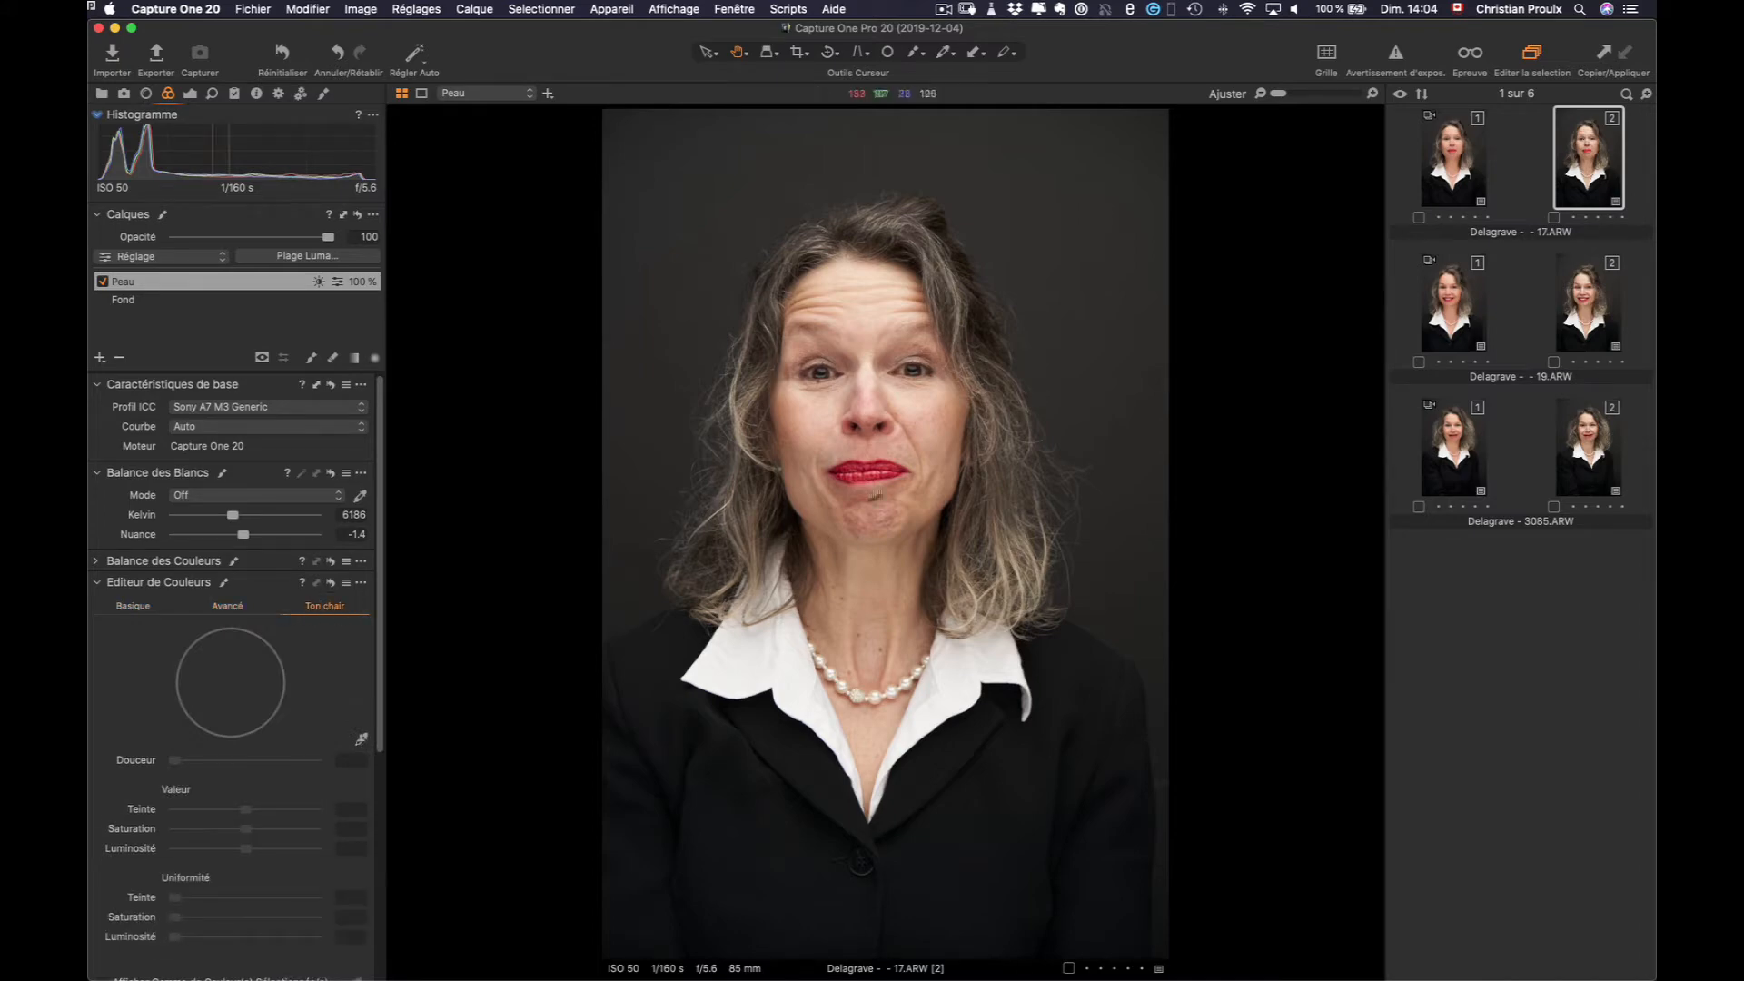
pyautogui.scroll(4, 905, 454)
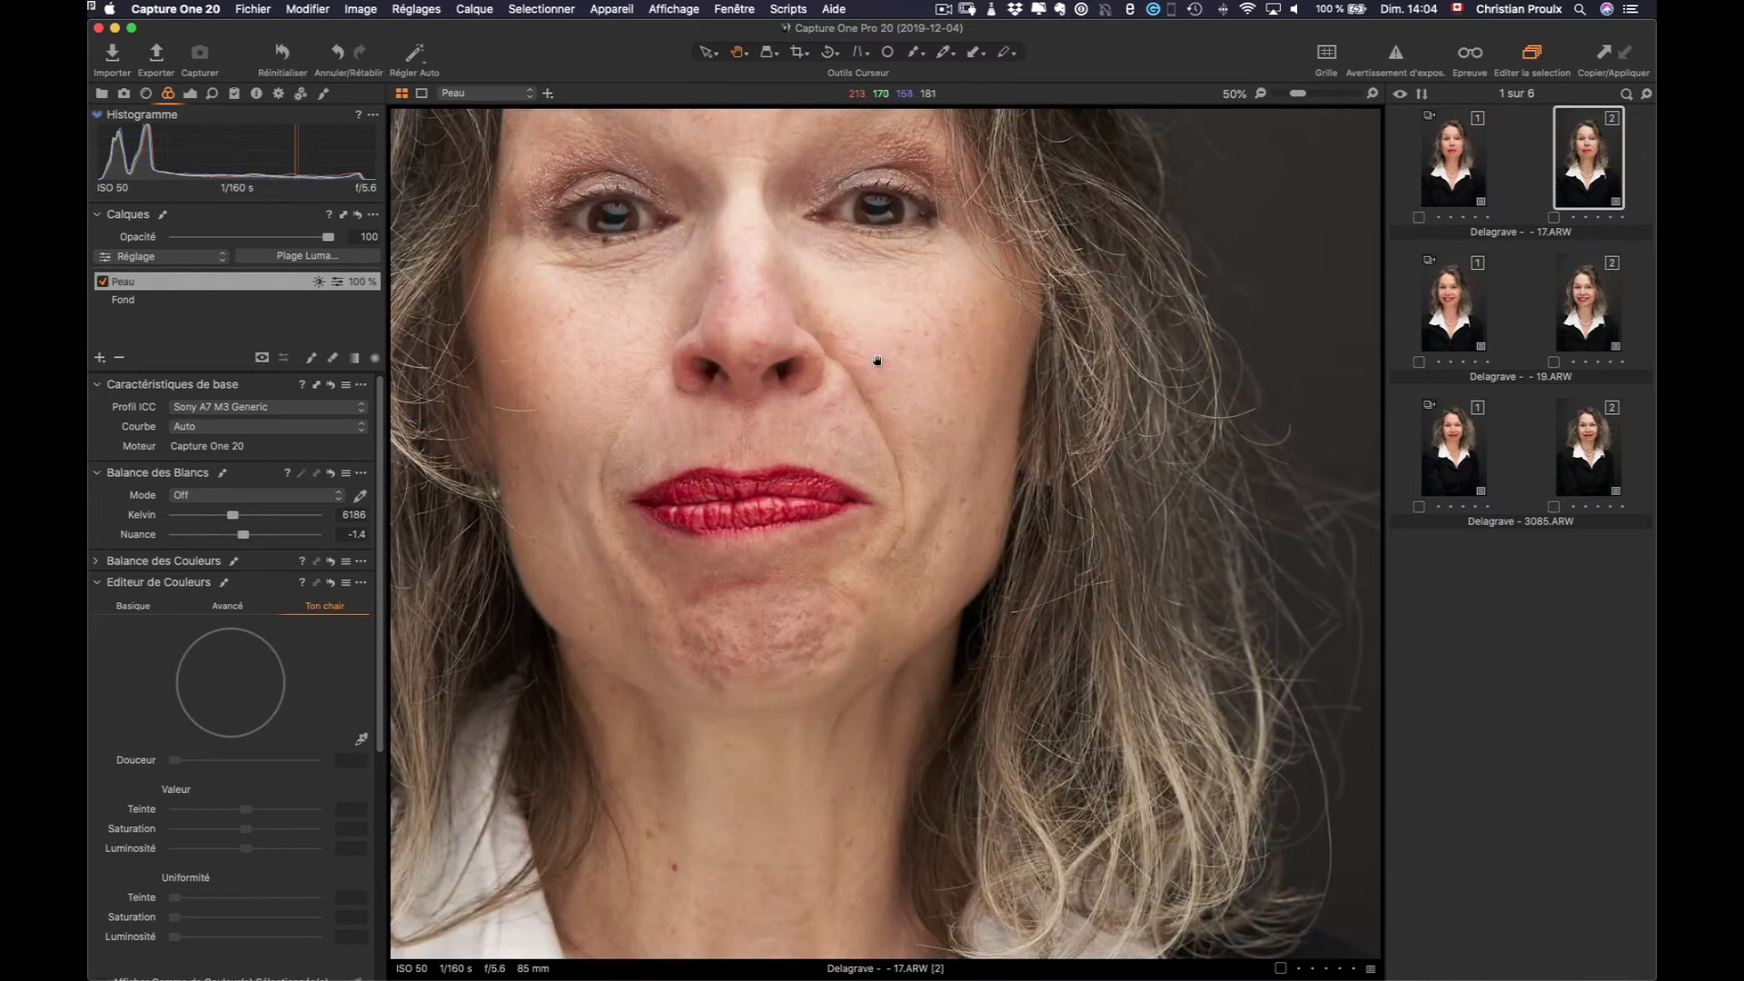
pyautogui.moveTo(899, 362); pyautogui.dragTo(1005, 537)
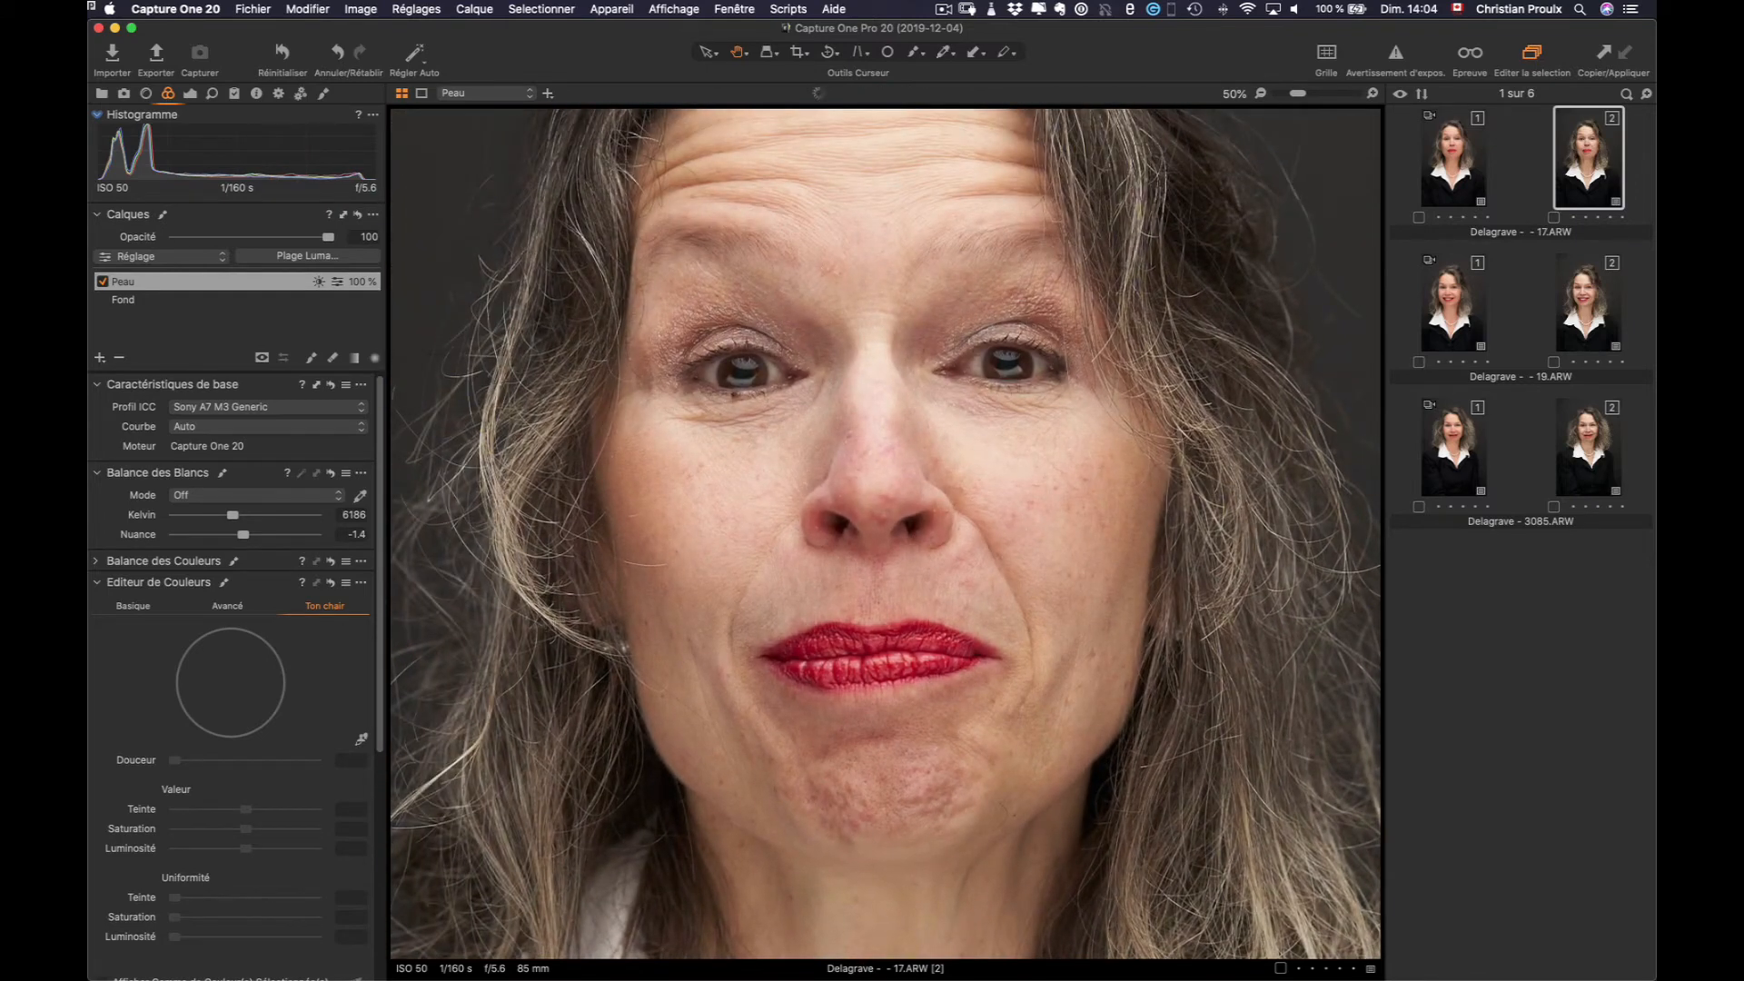
# Sample the skin colour from the cheek and shift its hue to -1.1
pyautogui.click(362, 738)
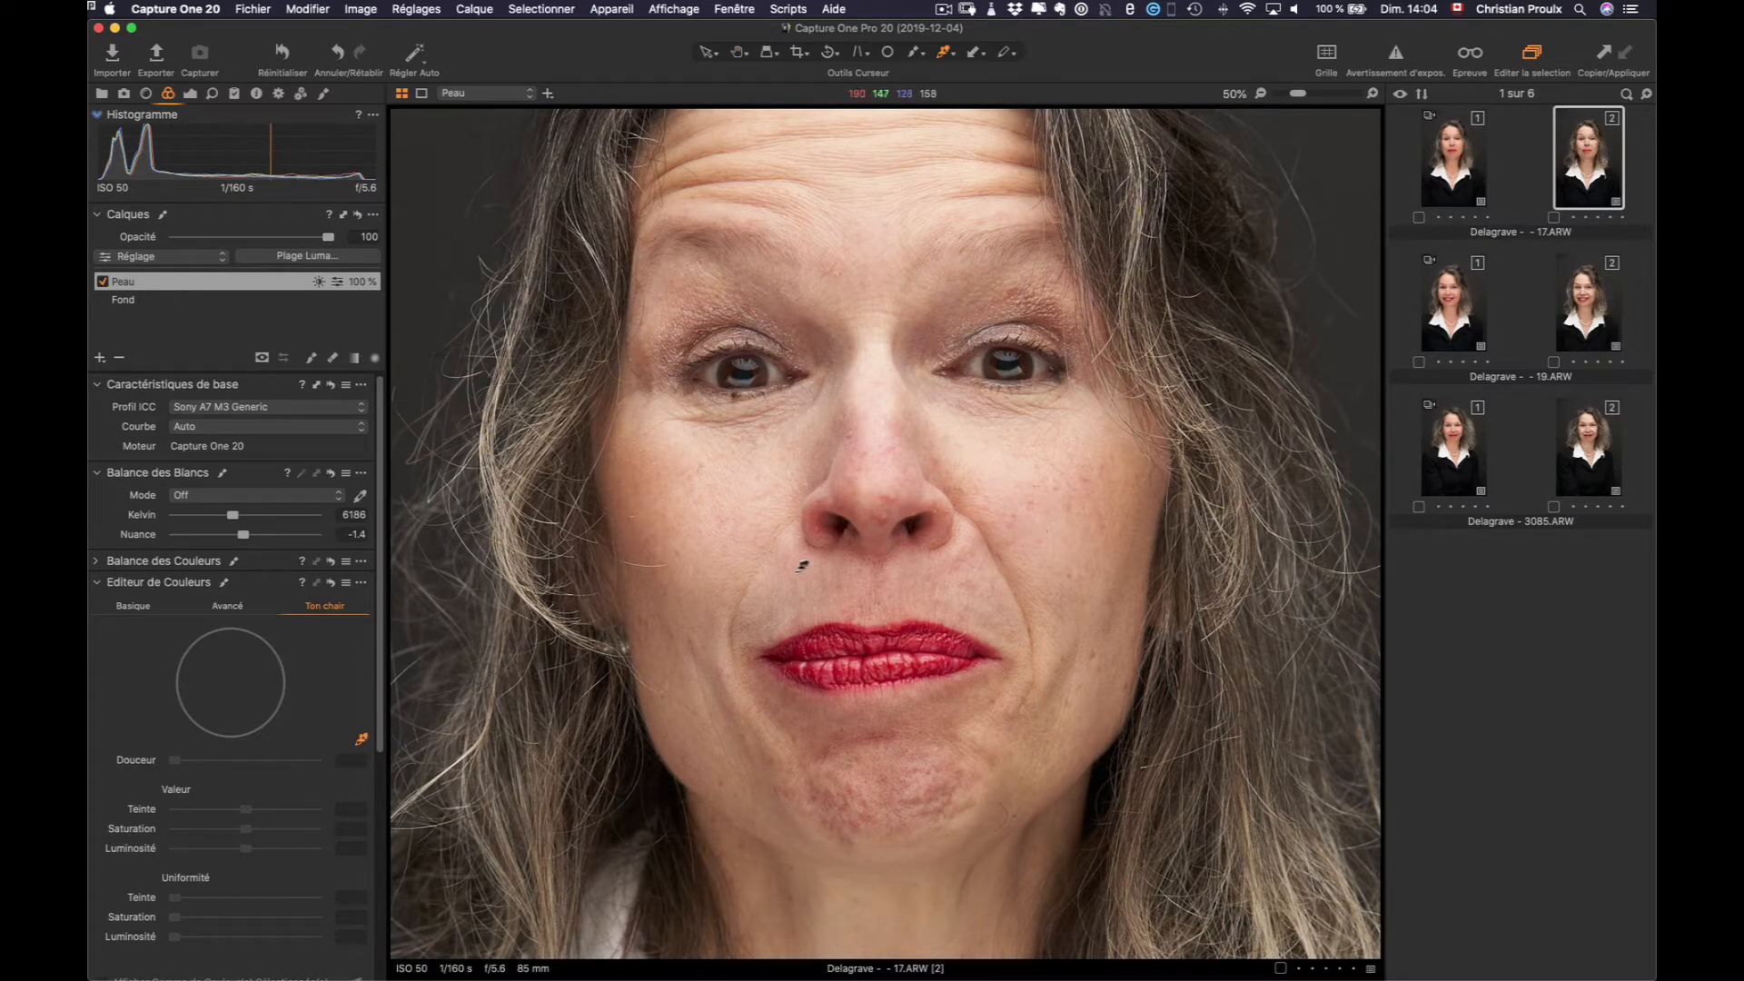
pyautogui.click(1059, 533)
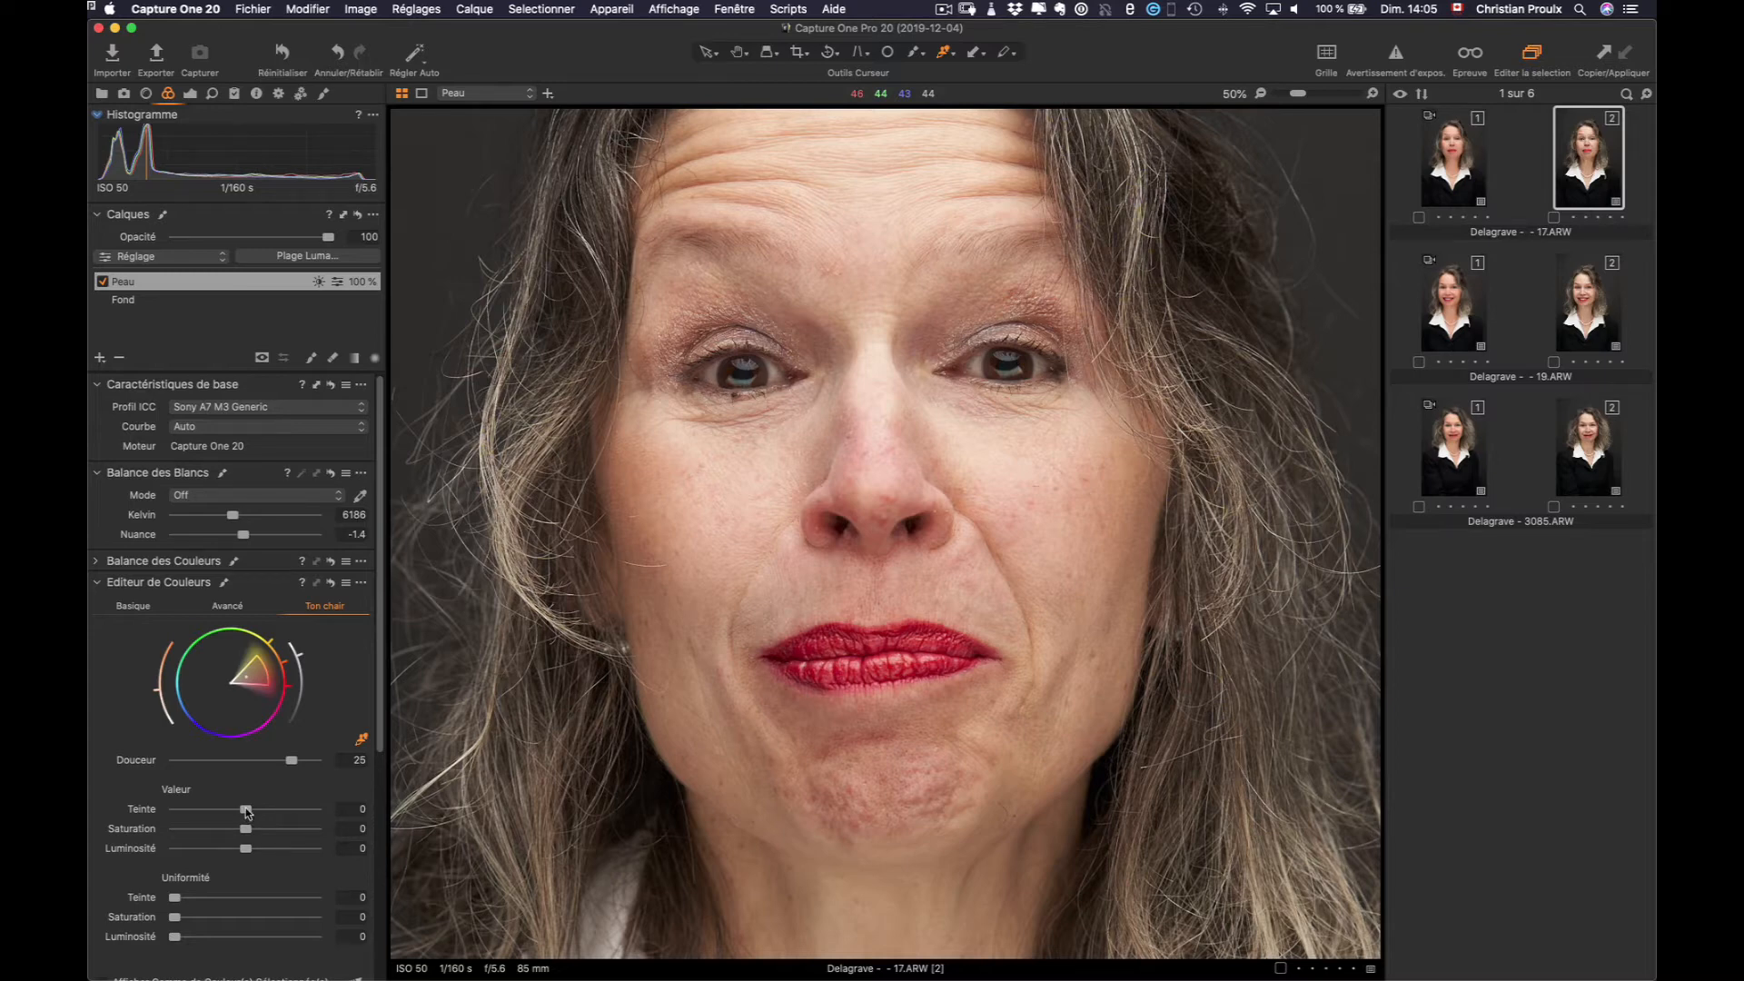
pyautogui.moveTo(246, 811); pyautogui.dragTo(230, 808)
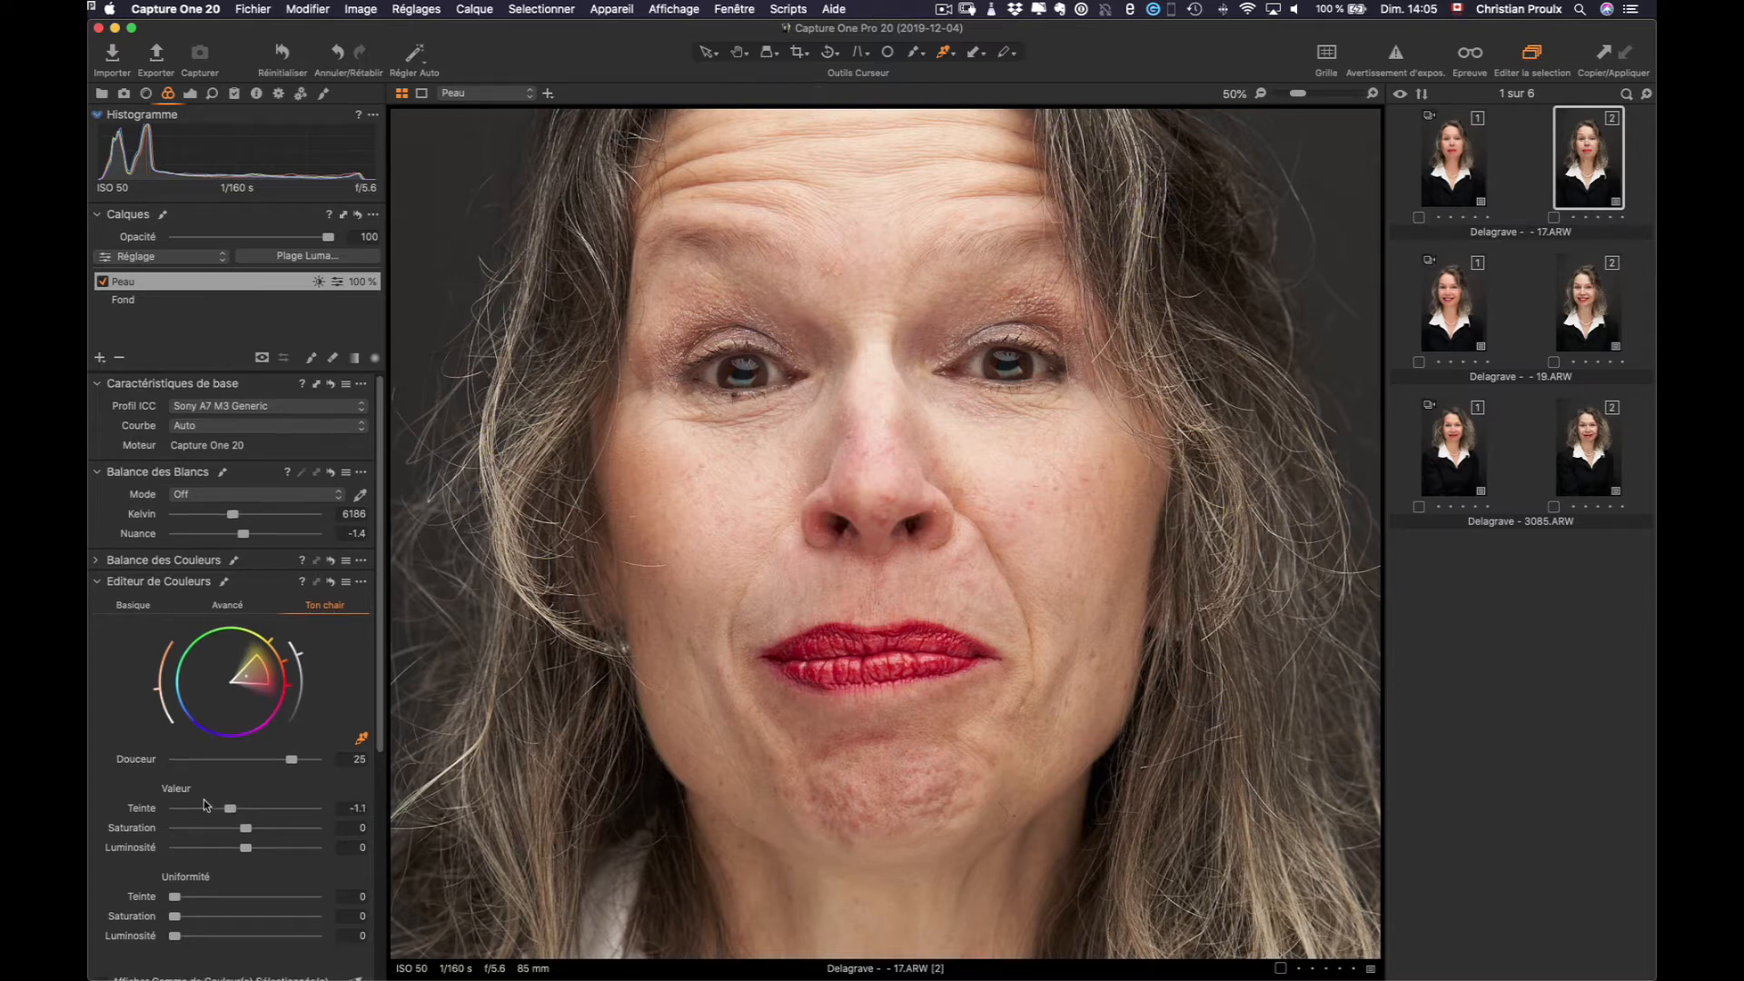
pyautogui.scroll(-4, 203, 799)
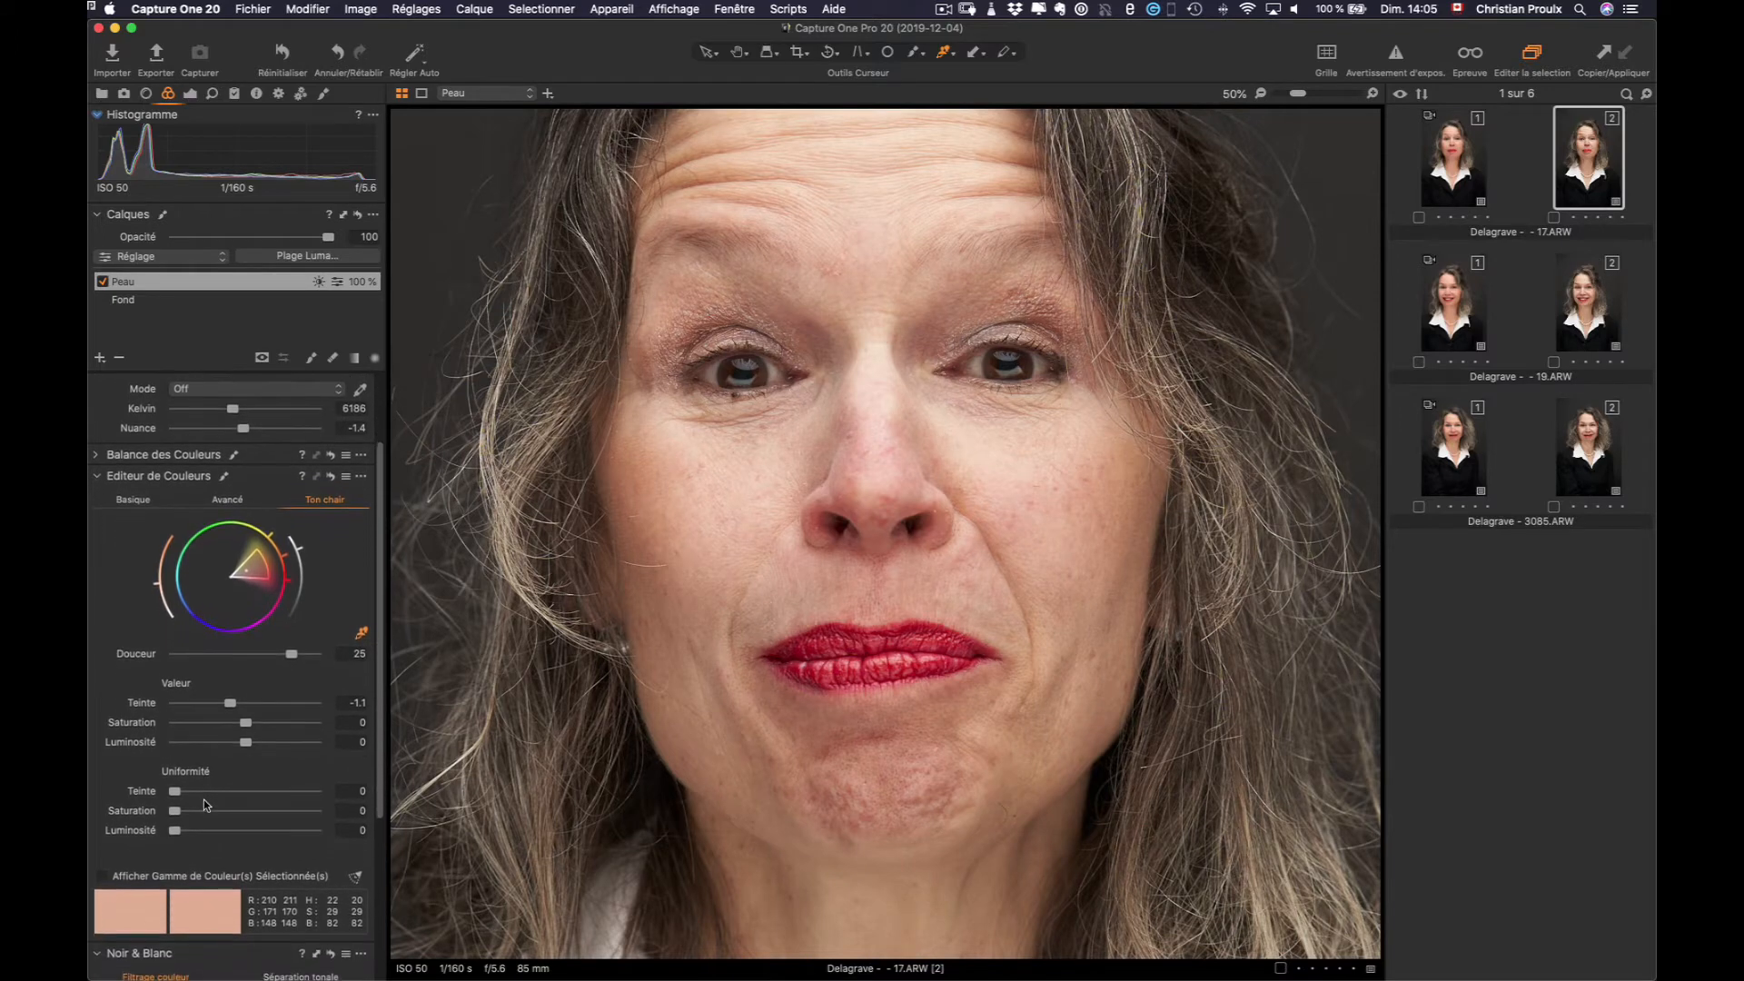
pyautogui.scroll(-1, 204, 799)
pyautogui.scroll(-2, 203, 804)
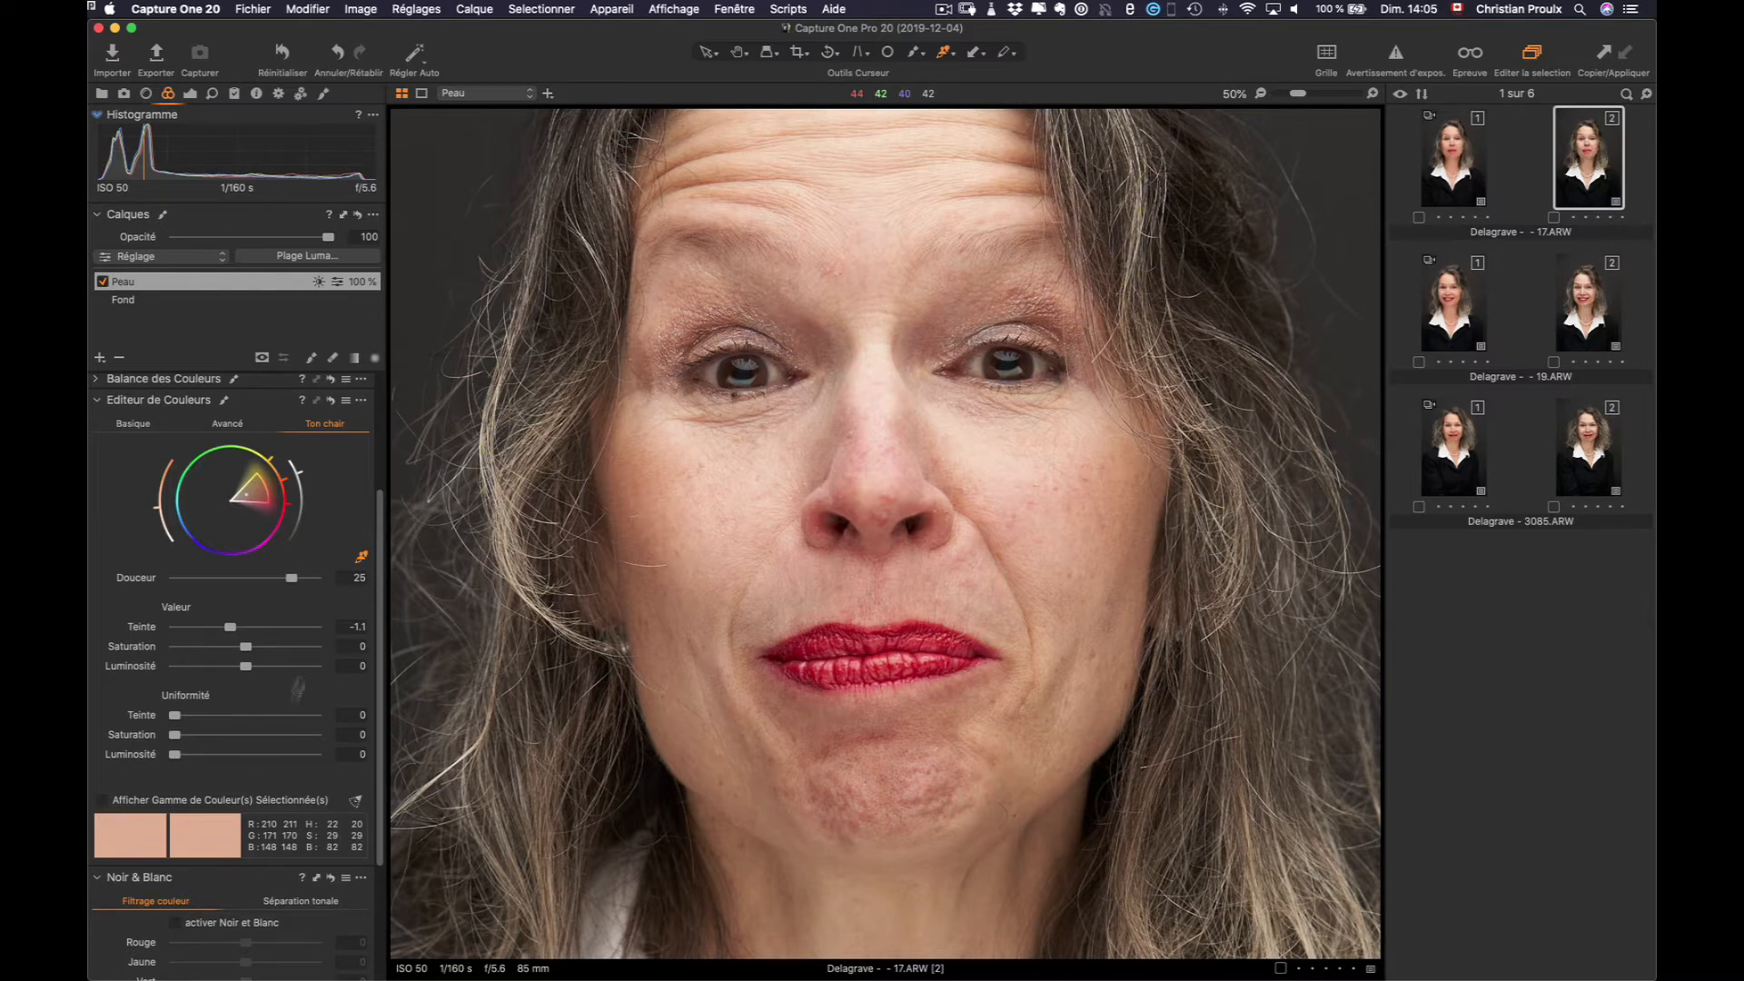
# Set the skin tone's hue to -3, saturation to 17 and lightness to 3.1
pyautogui.moveTo(231, 627)
pyautogui.mouseDown()
pyautogui.moveTo(163, 634)
pyautogui.moveTo(325, 641)
pyautogui.moveTo(204, 637)
pyautogui.mouseUp()
pyautogui.moveTo(245, 648); pyautogui.dragTo(281, 658)
pyautogui.moveTo(248, 670)
pyautogui.mouseDown()
pyautogui.moveTo(169, 670)
pyautogui.moveTo(319, 670)
pyautogui.moveTo(243, 669)
pyautogui.moveTo(266, 669)
pyautogui.mouseUp()
# Set skin uniformity to hue 29.7, saturation 50.1, lightness 34, then fit the portrait in view
pyautogui.moveTo(175, 718); pyautogui.dragTo(222, 724)
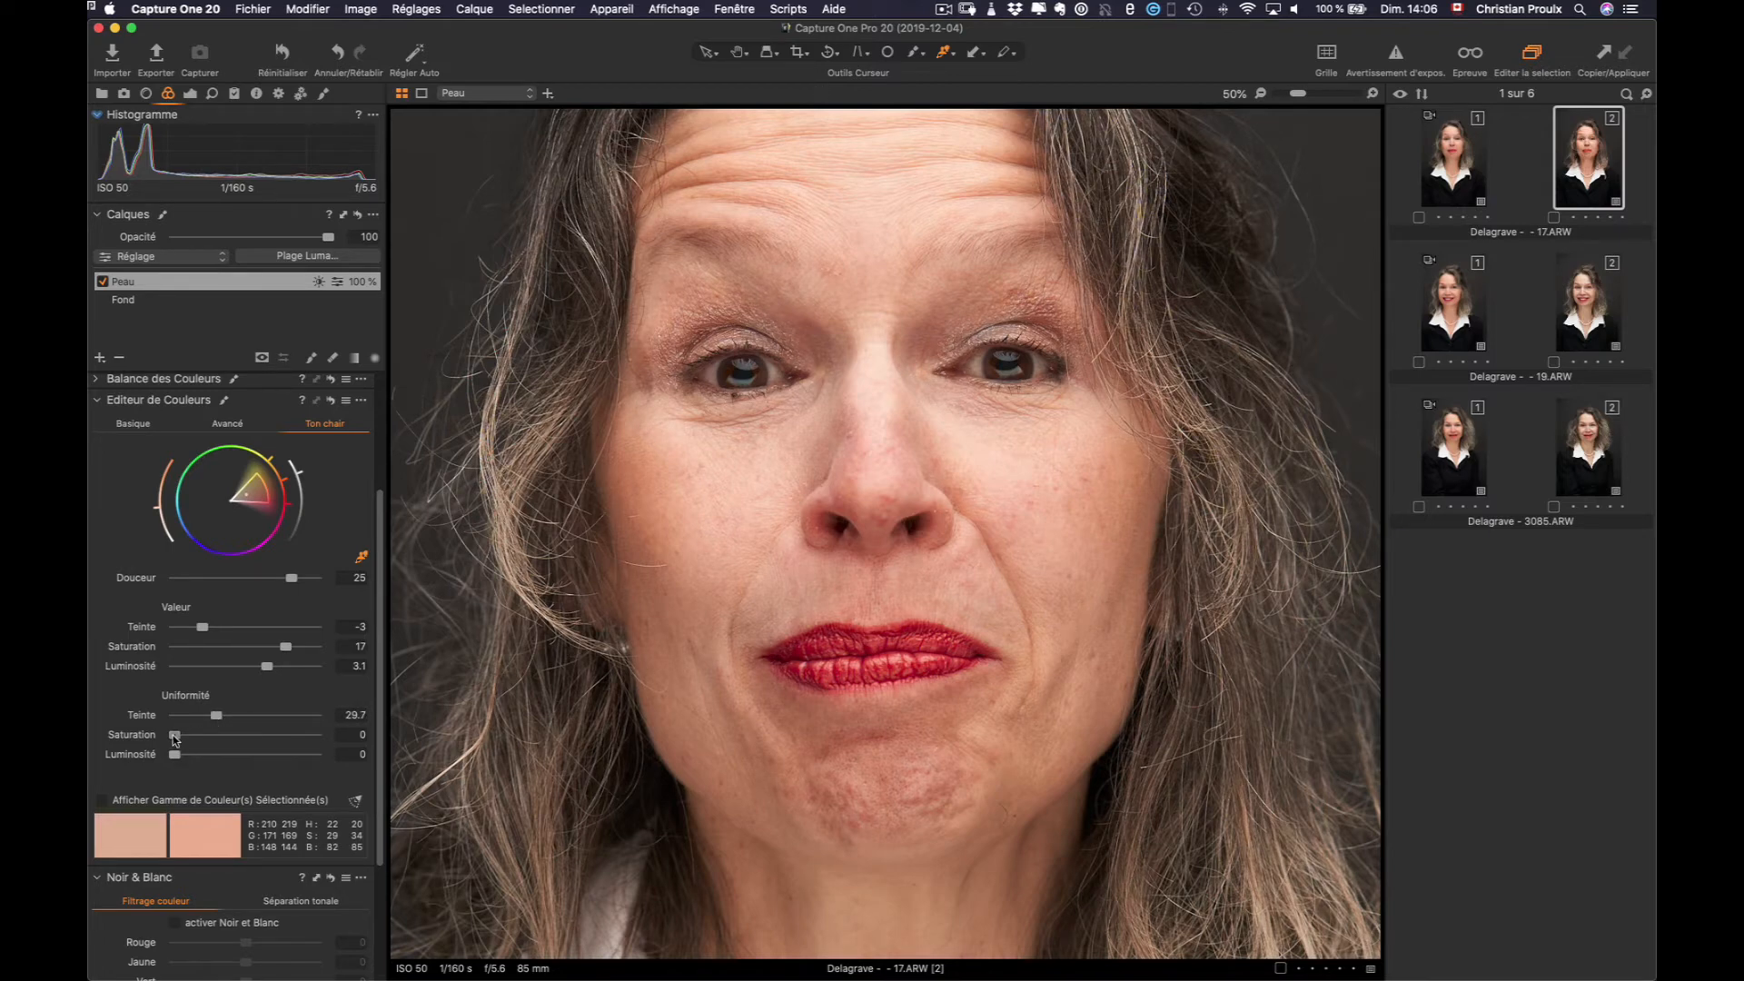
pyautogui.moveTo(177, 734); pyautogui.dragTo(242, 738)
pyautogui.moveTo(174, 756); pyautogui.dragTo(222, 754)
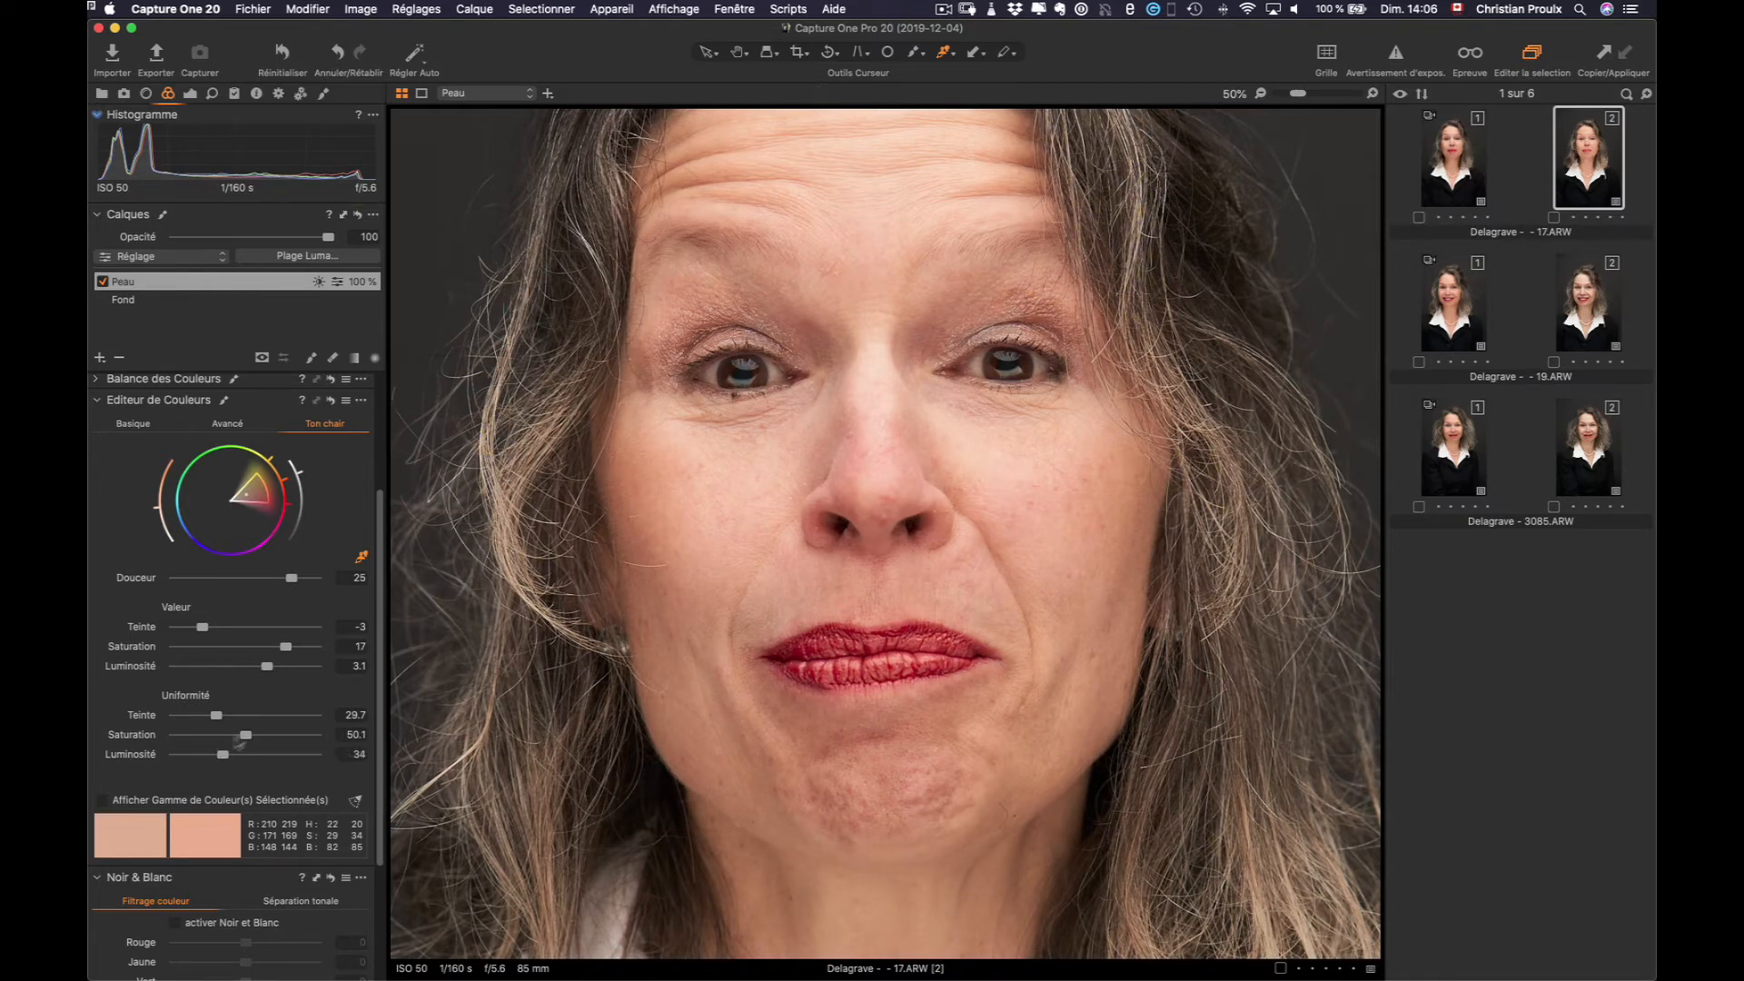
pyautogui.press('h')
pyautogui.doubleClick(1120, 489)
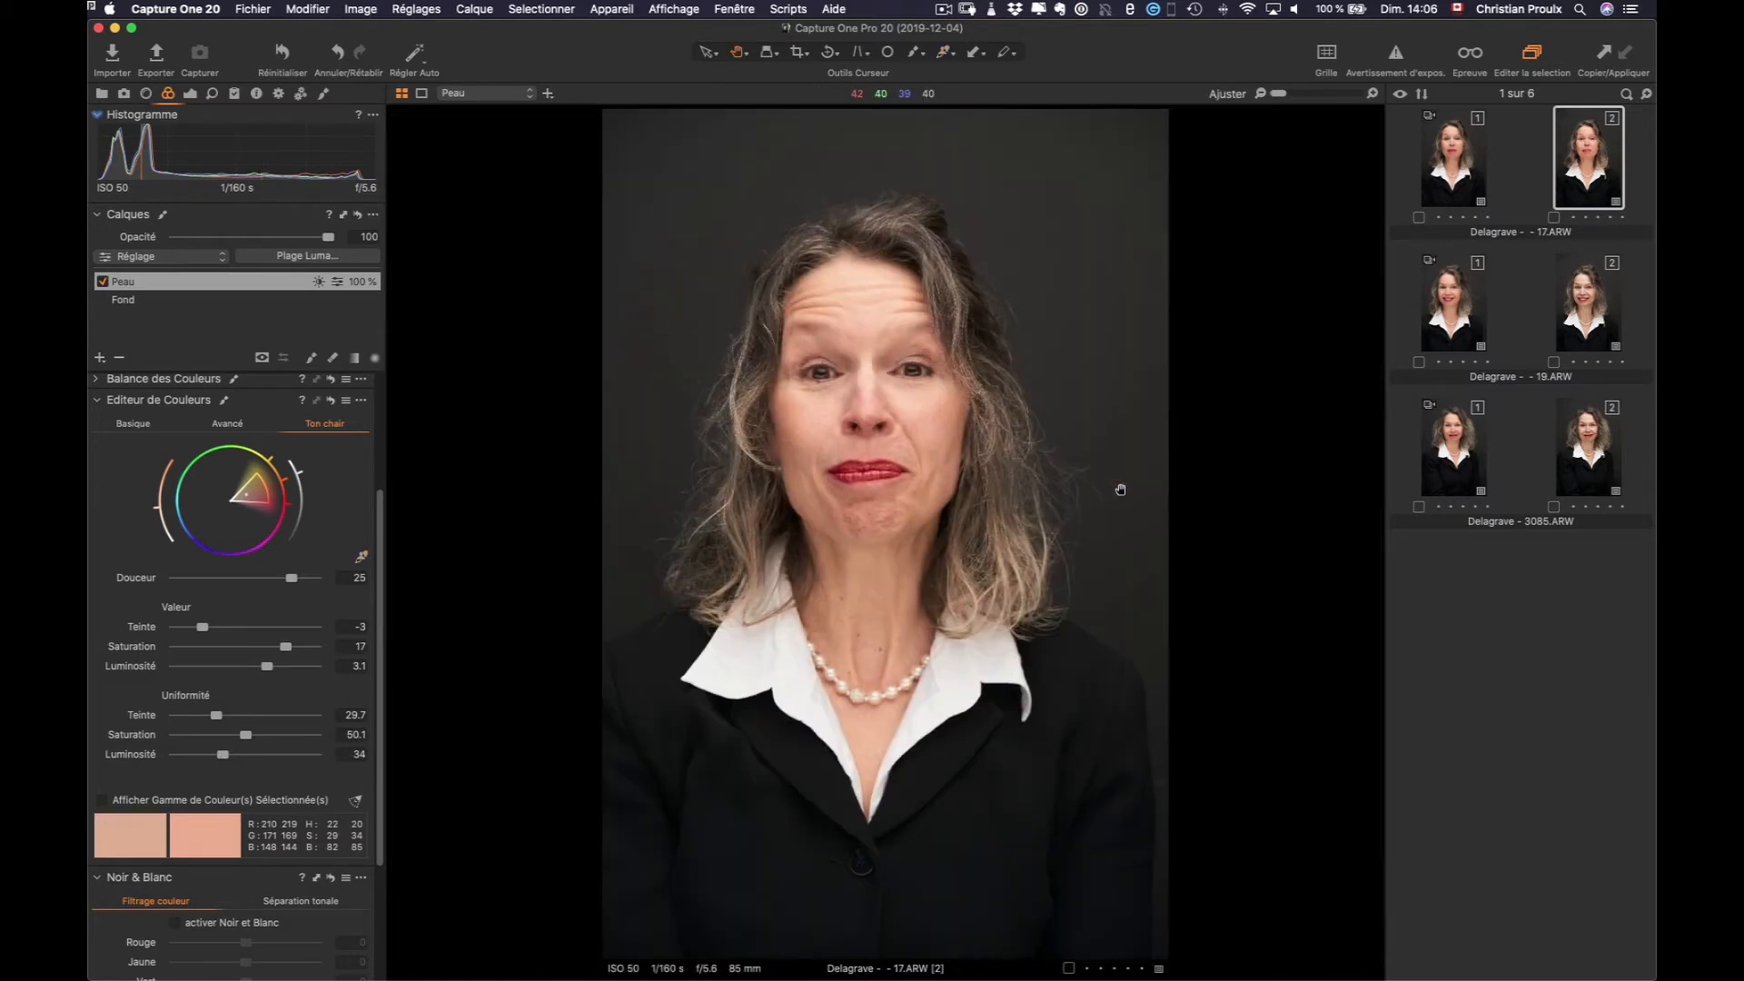
# Toggle the Peau layer off and on twice to compare the portrait before and after
pyautogui.click(242, 283)
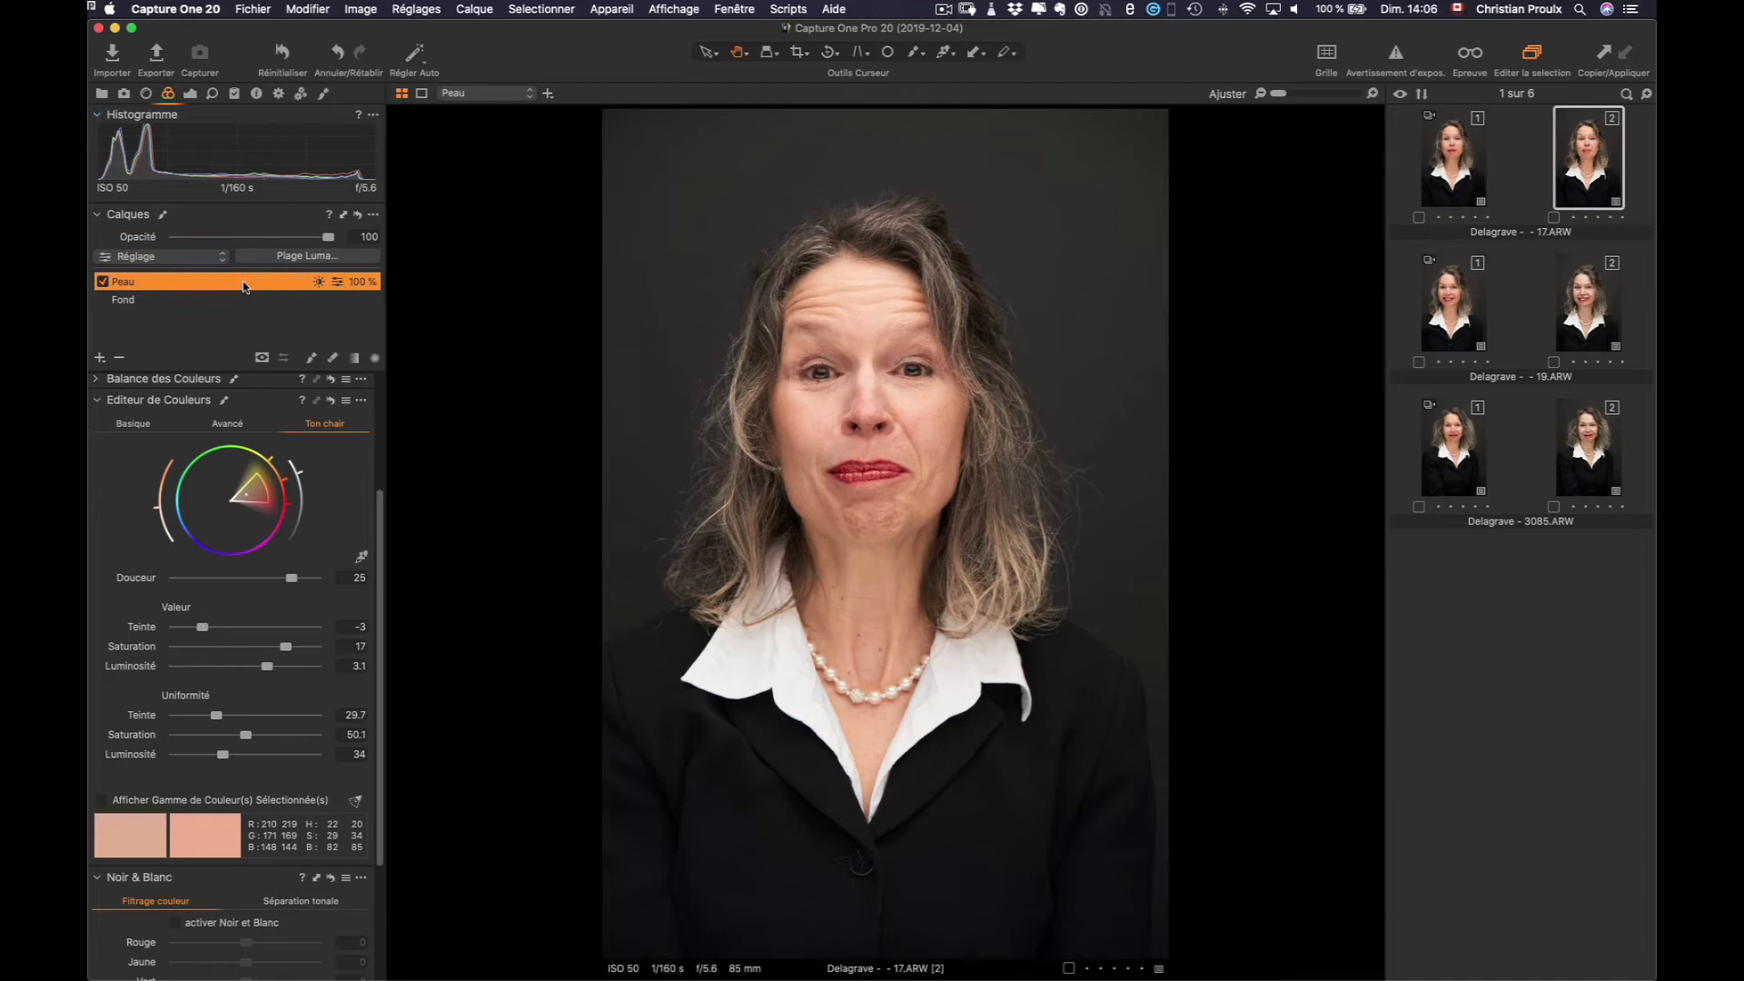
pyautogui.click(100, 284)
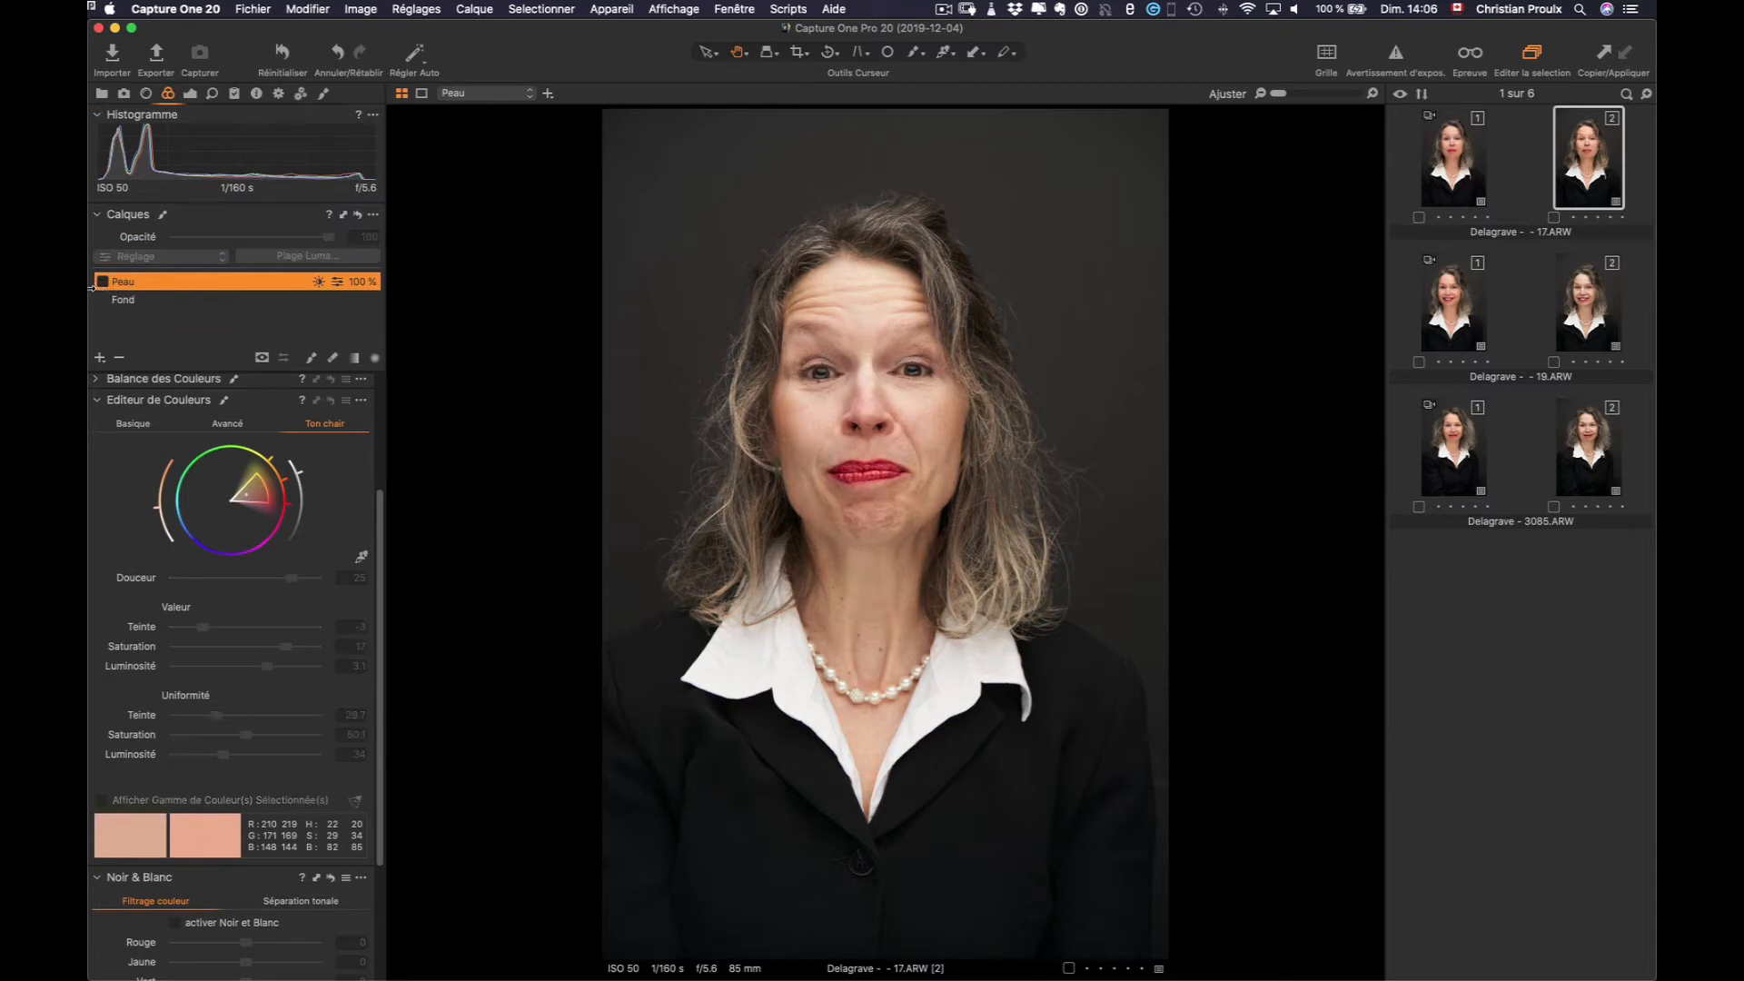
pyautogui.click(101, 283)
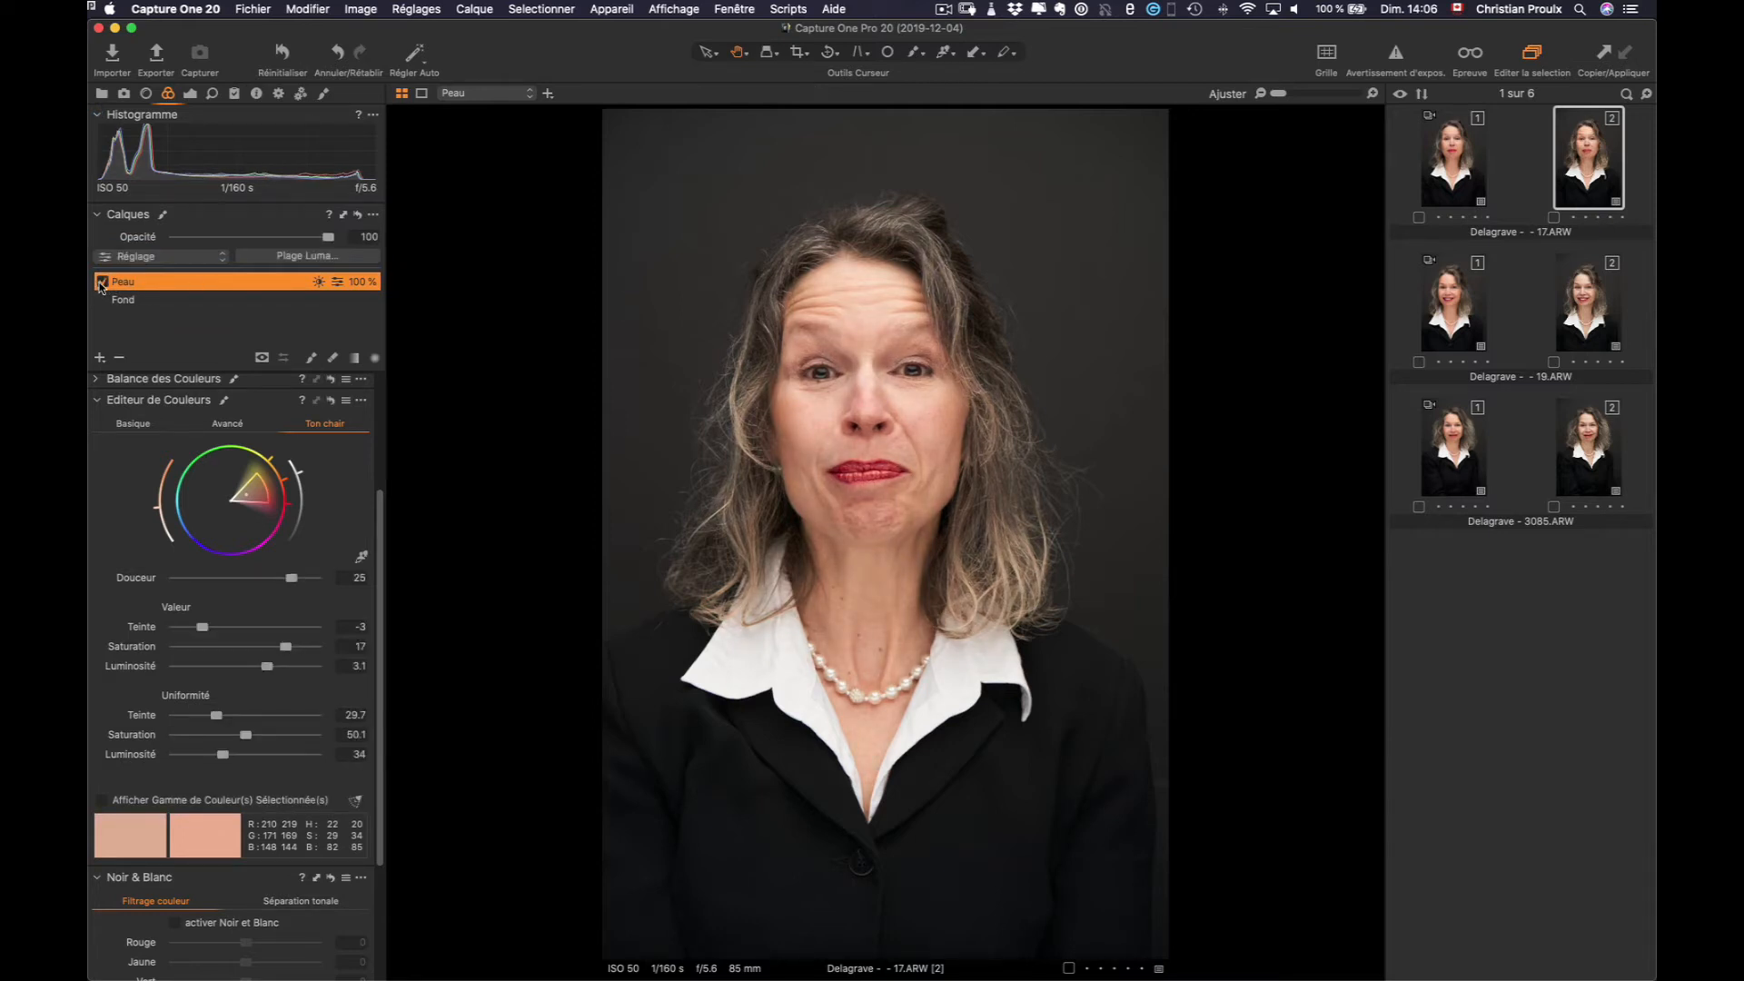
pyautogui.click(102, 283)
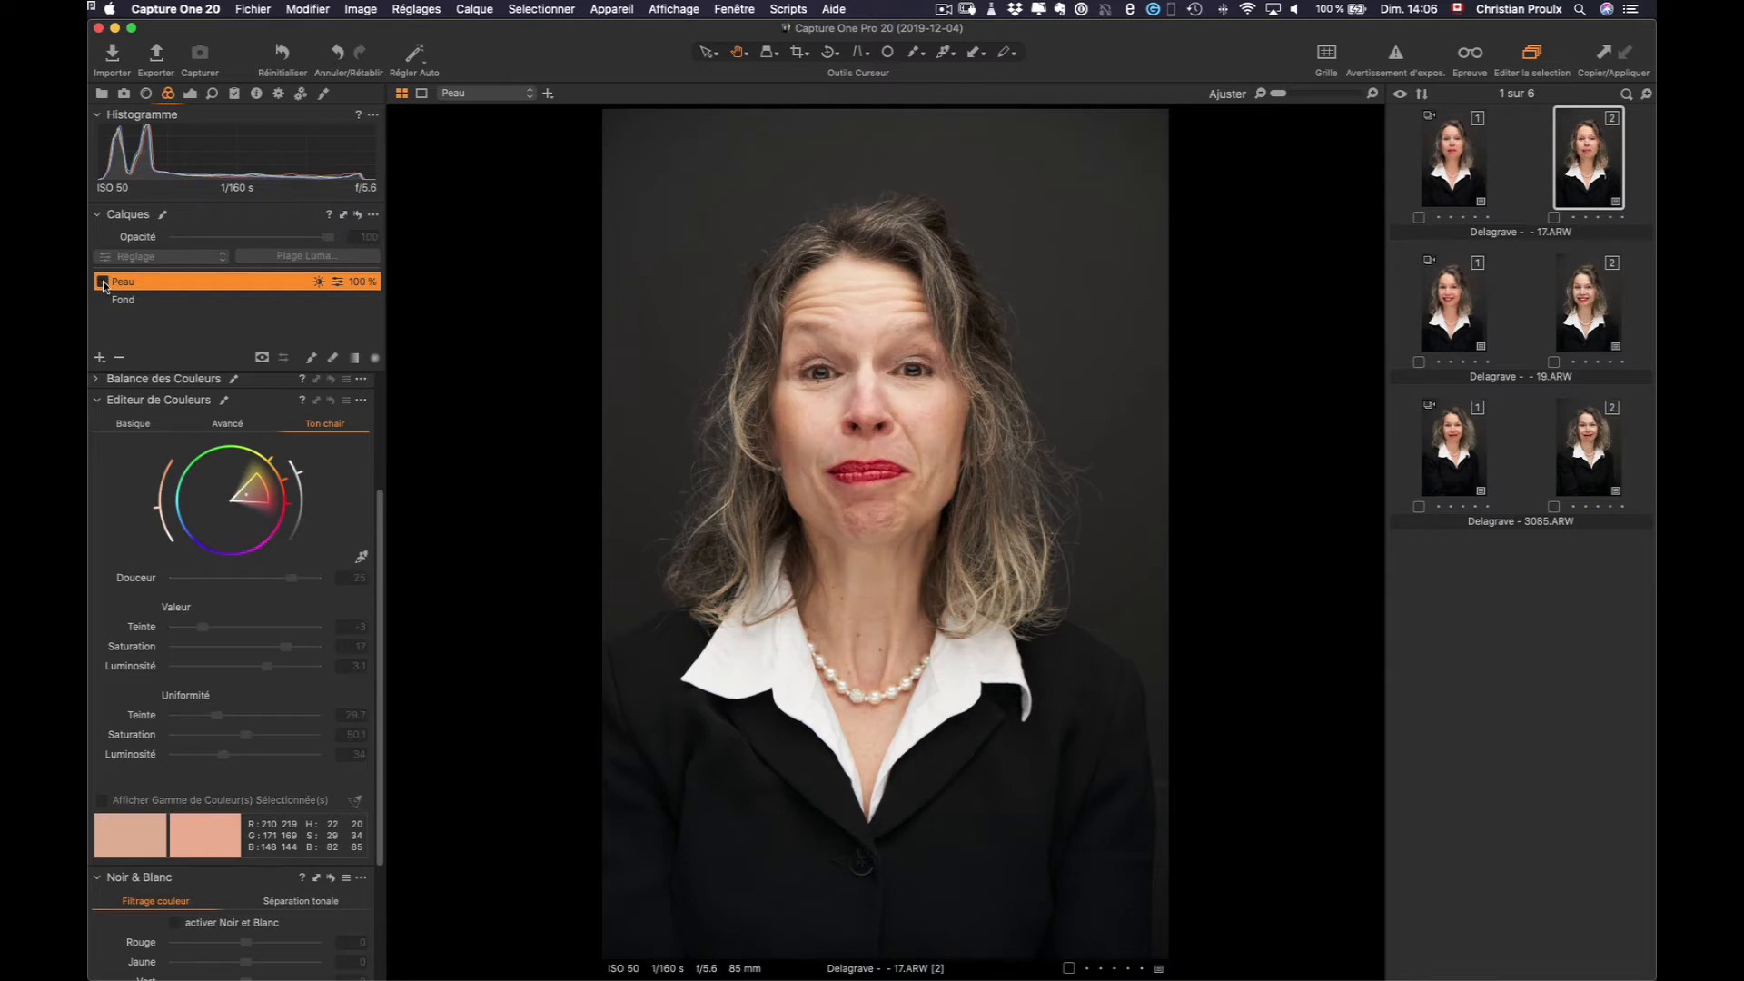
pyautogui.click(103, 283)
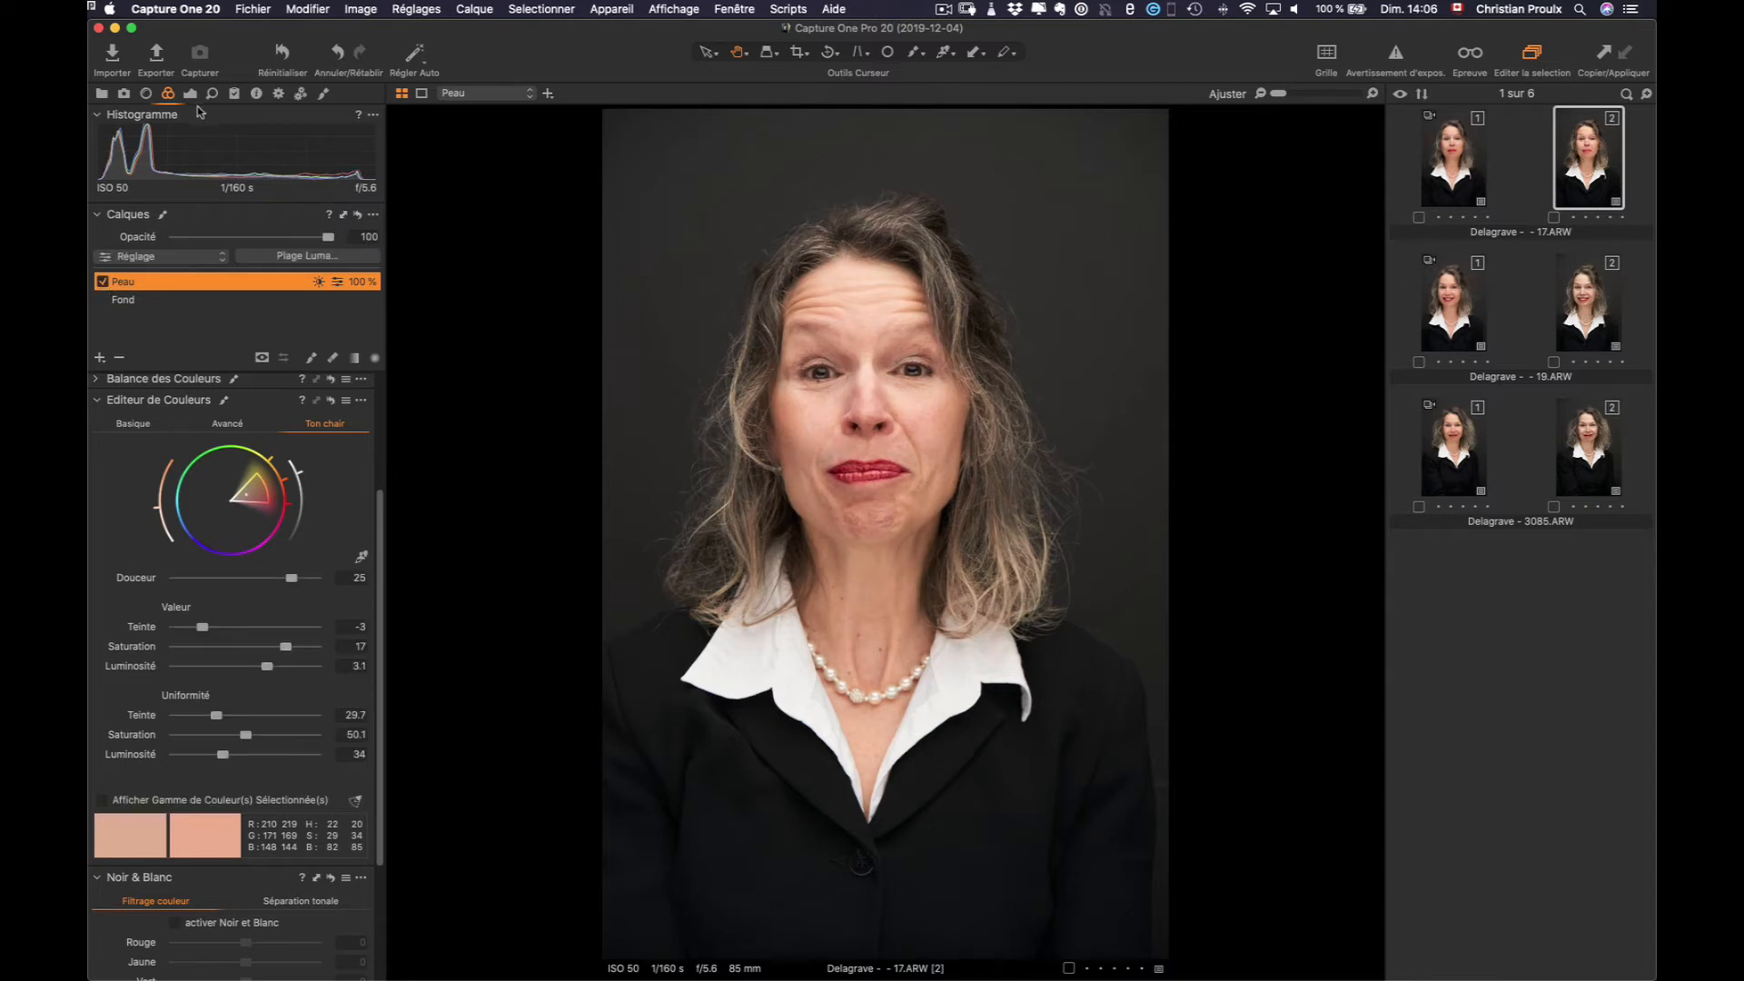
pyautogui.click(324, 94)
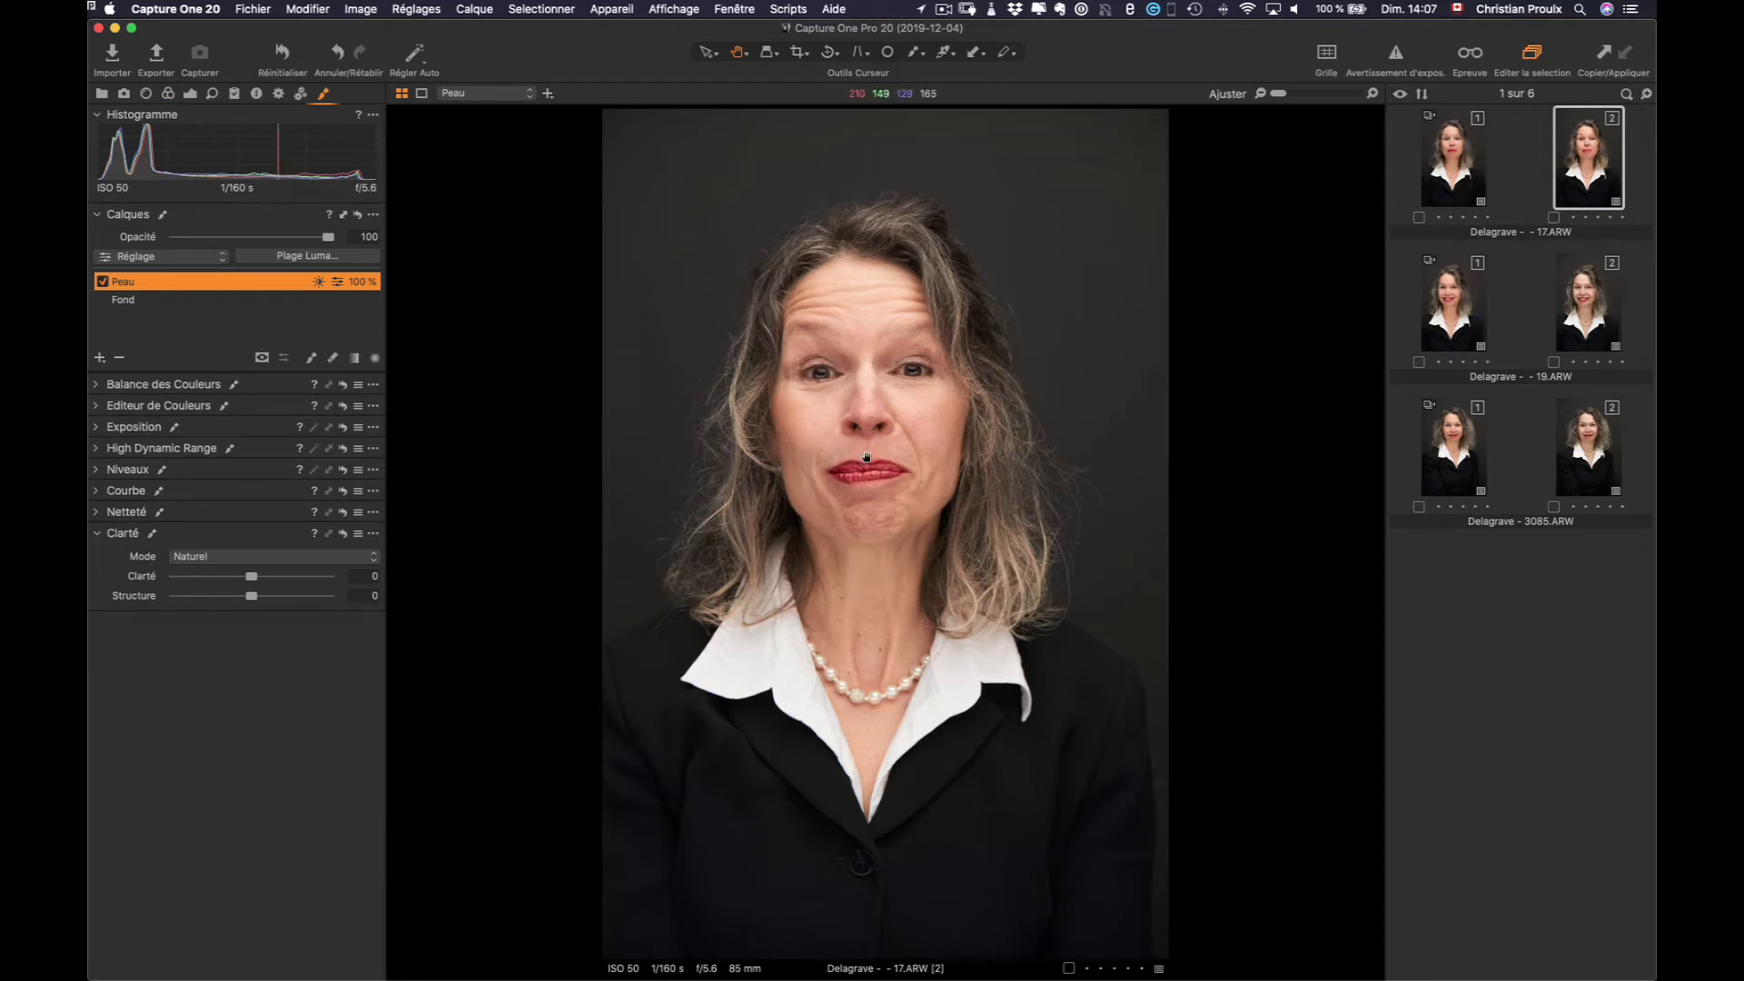
# Zoom in and lower the Peau layer's Clarity to -93
pyautogui.scroll(1, 865, 457)
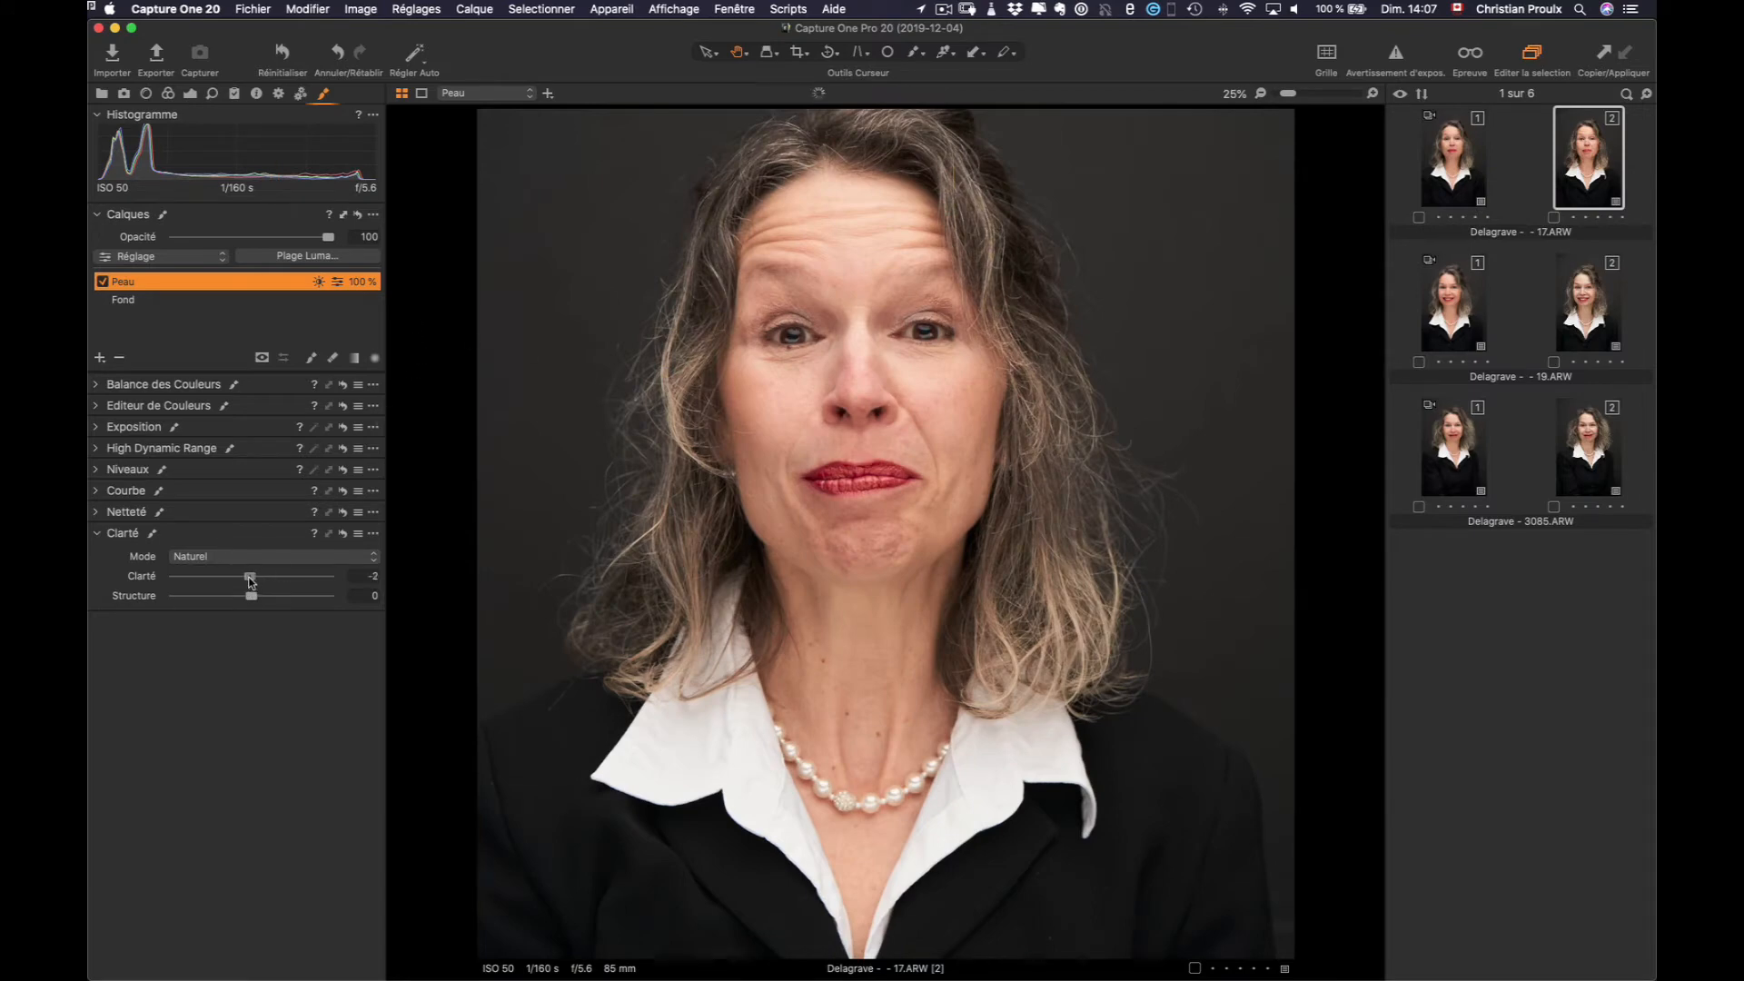
pyautogui.moveTo(236, 582); pyautogui.dragTo(190, 598)
# Browse 19.ARW and 3085.ARW, return to 17.ARW's Peau layer, and add 19.ARW alongside
pyautogui.click(1592, 310)
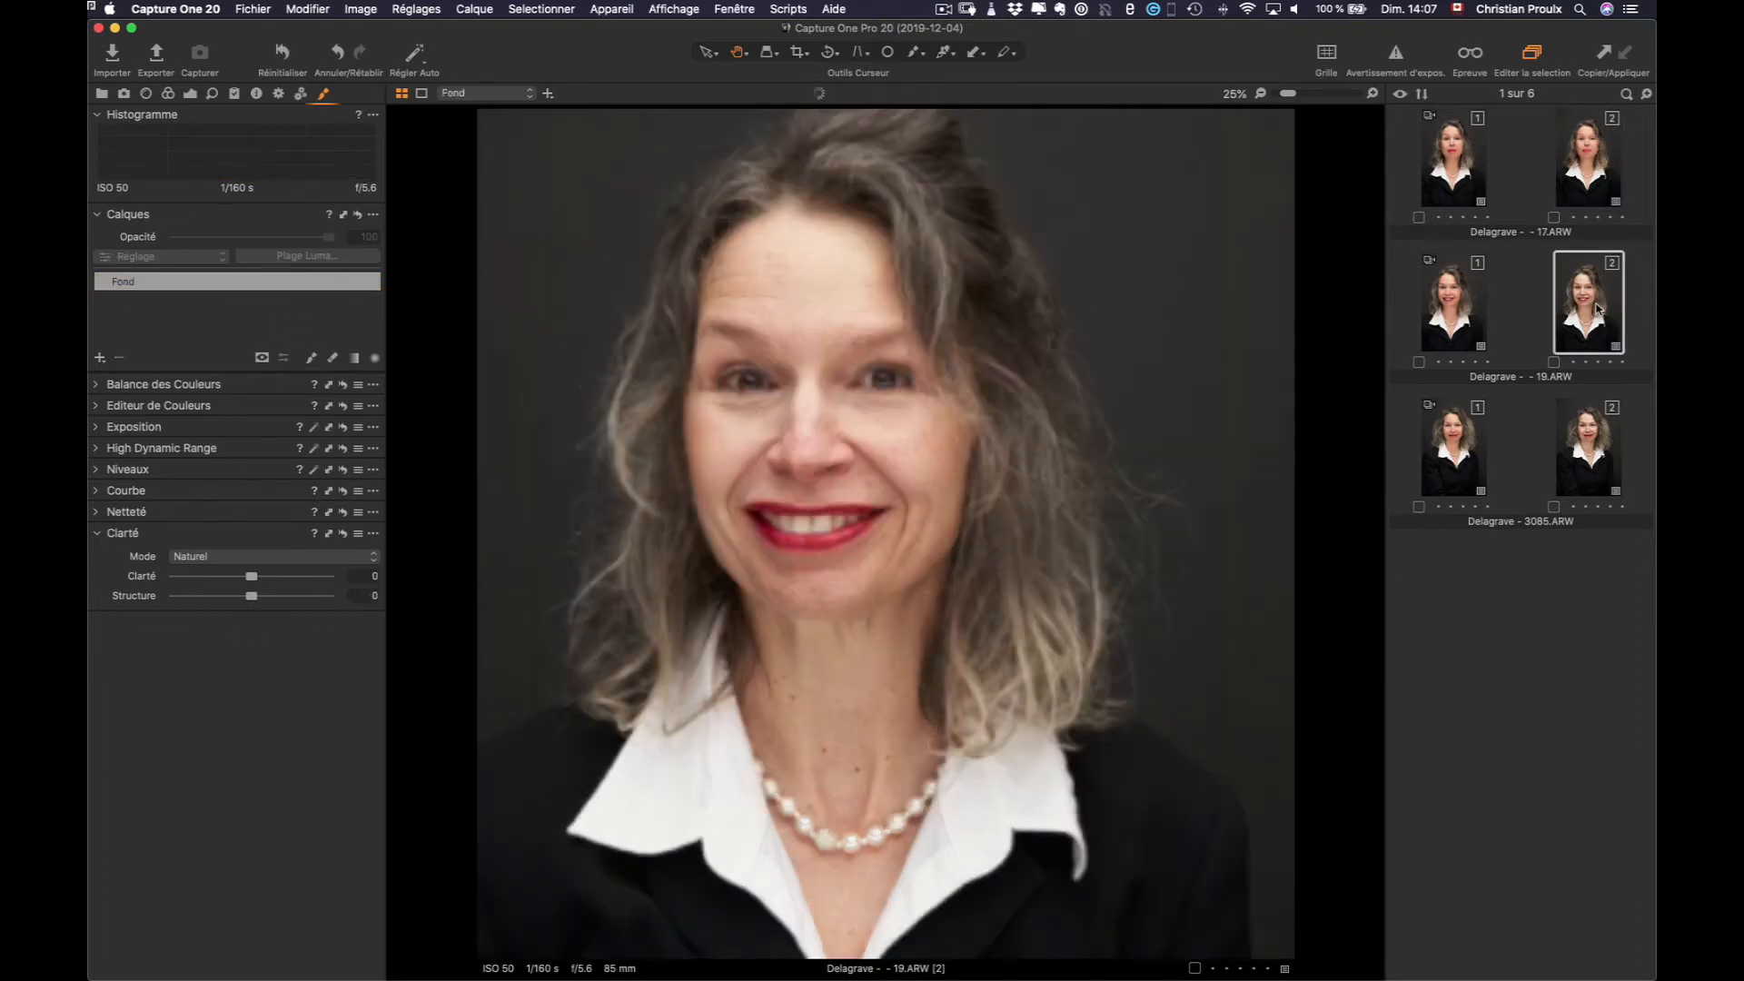
pyautogui.click(171, 284)
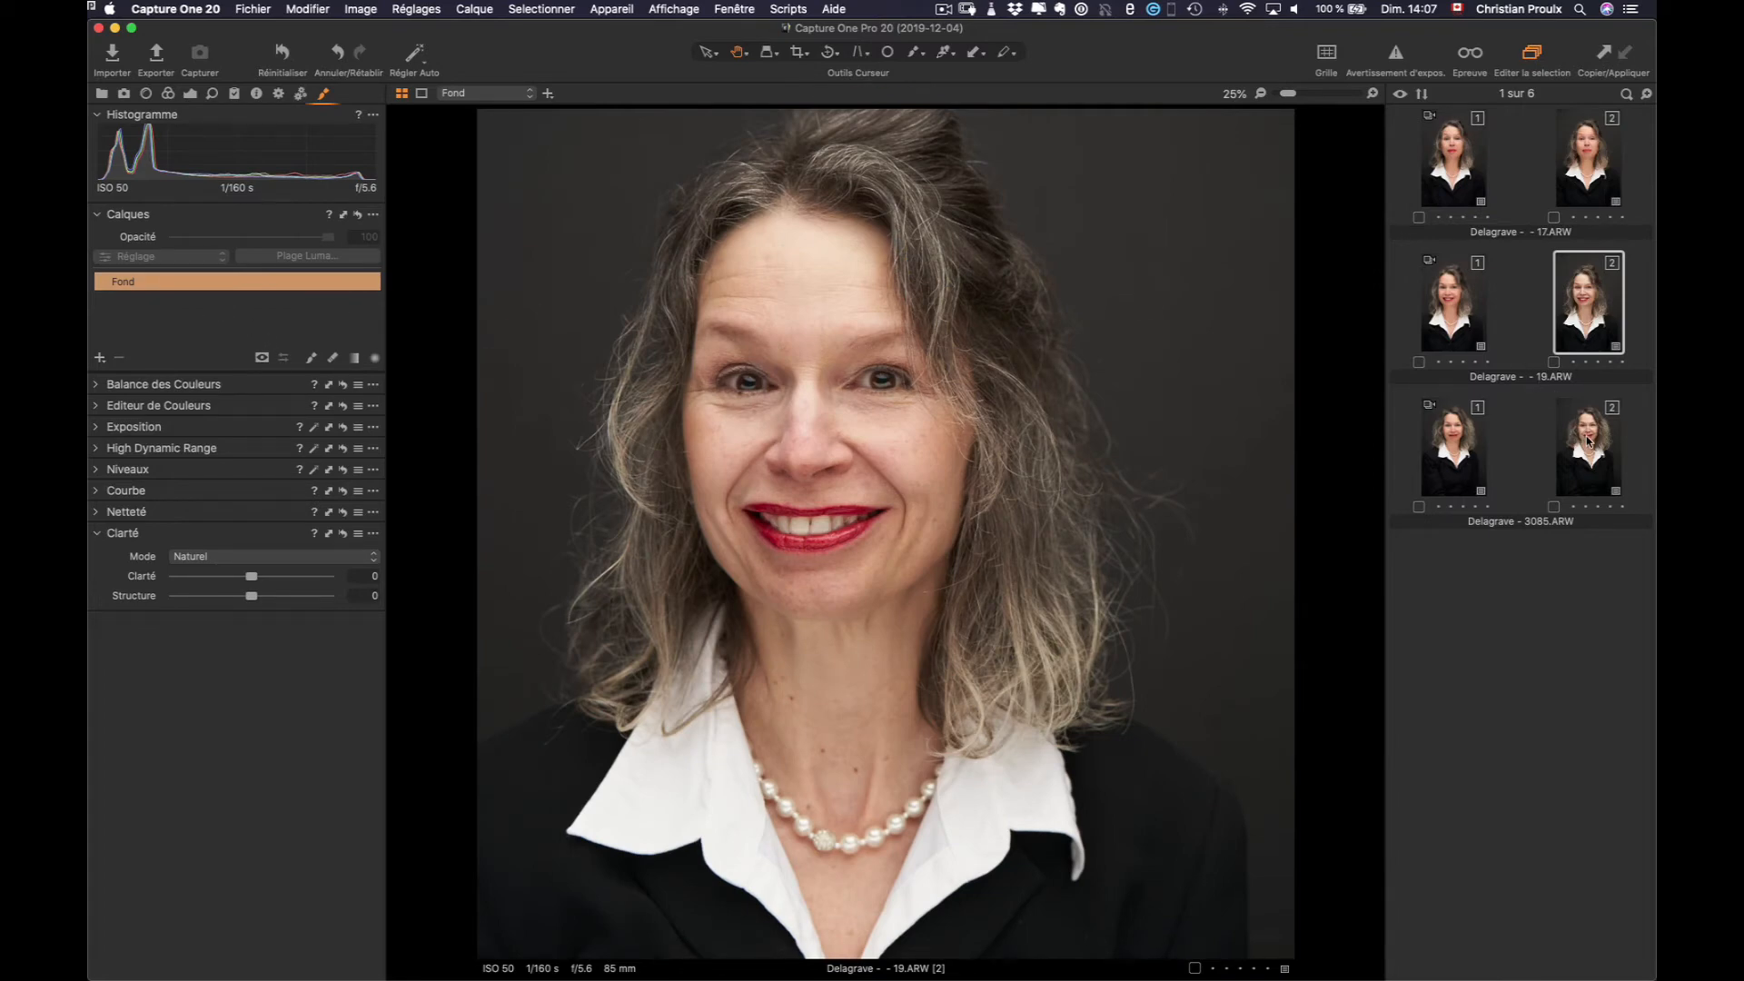
pyautogui.click(1588, 442)
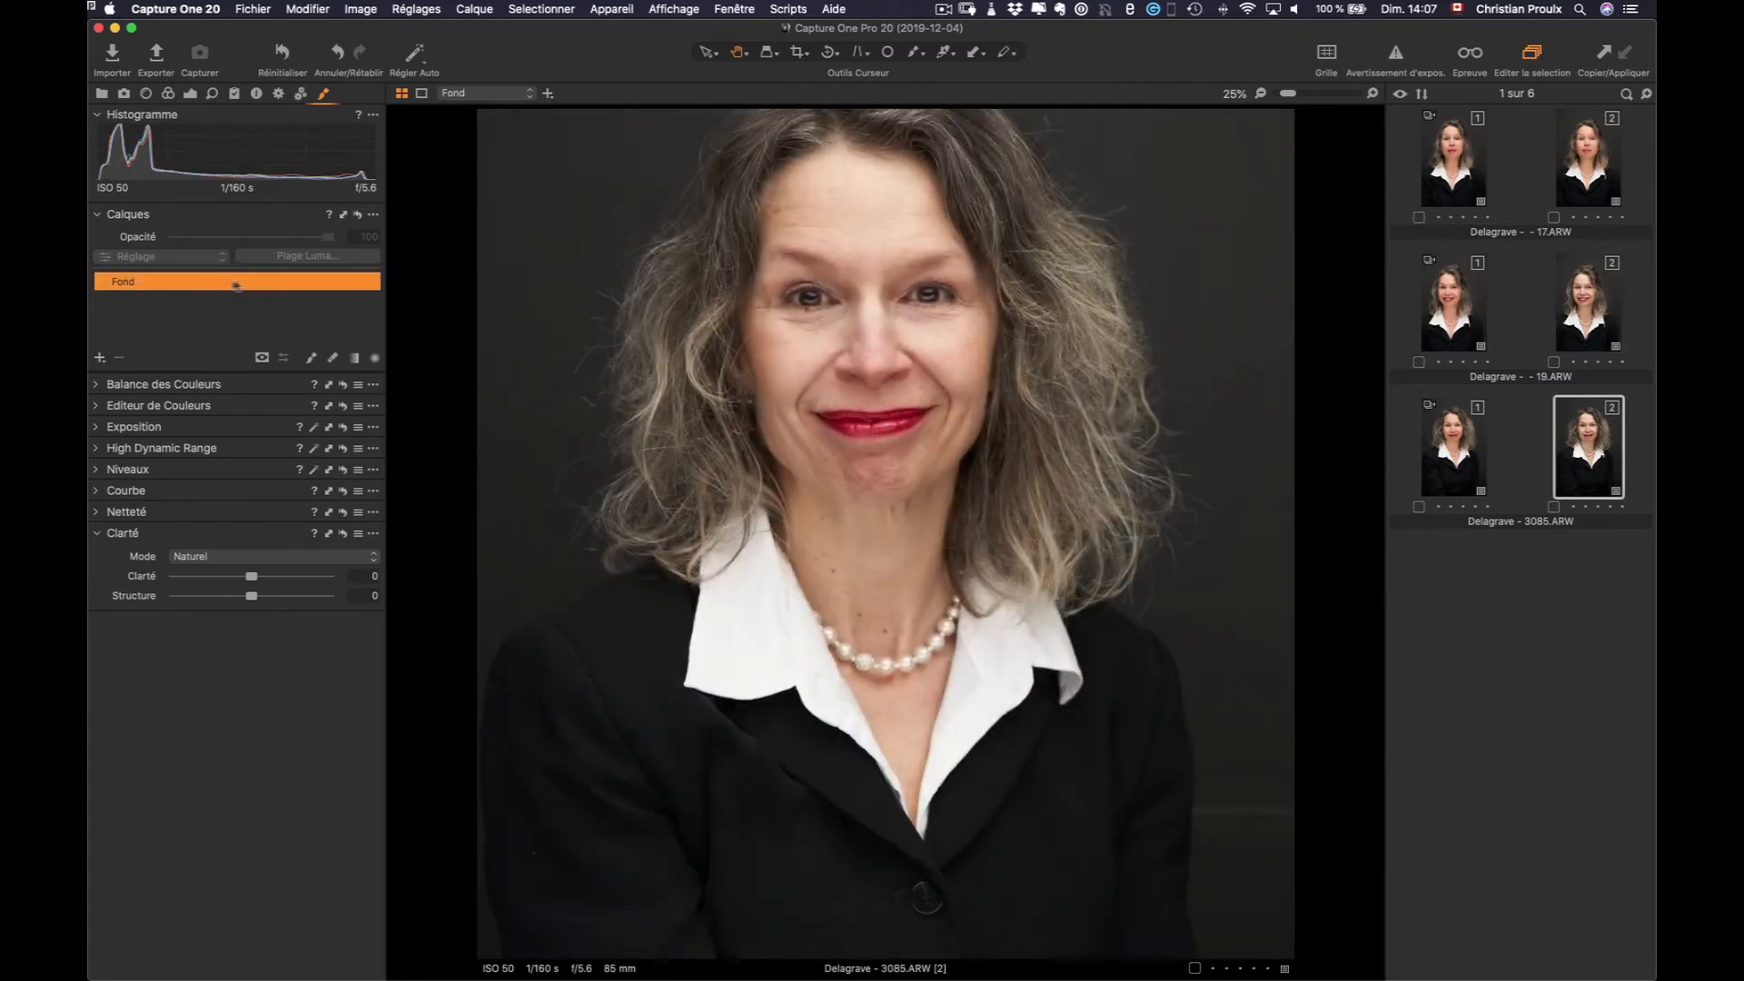
pyautogui.click(1592, 166)
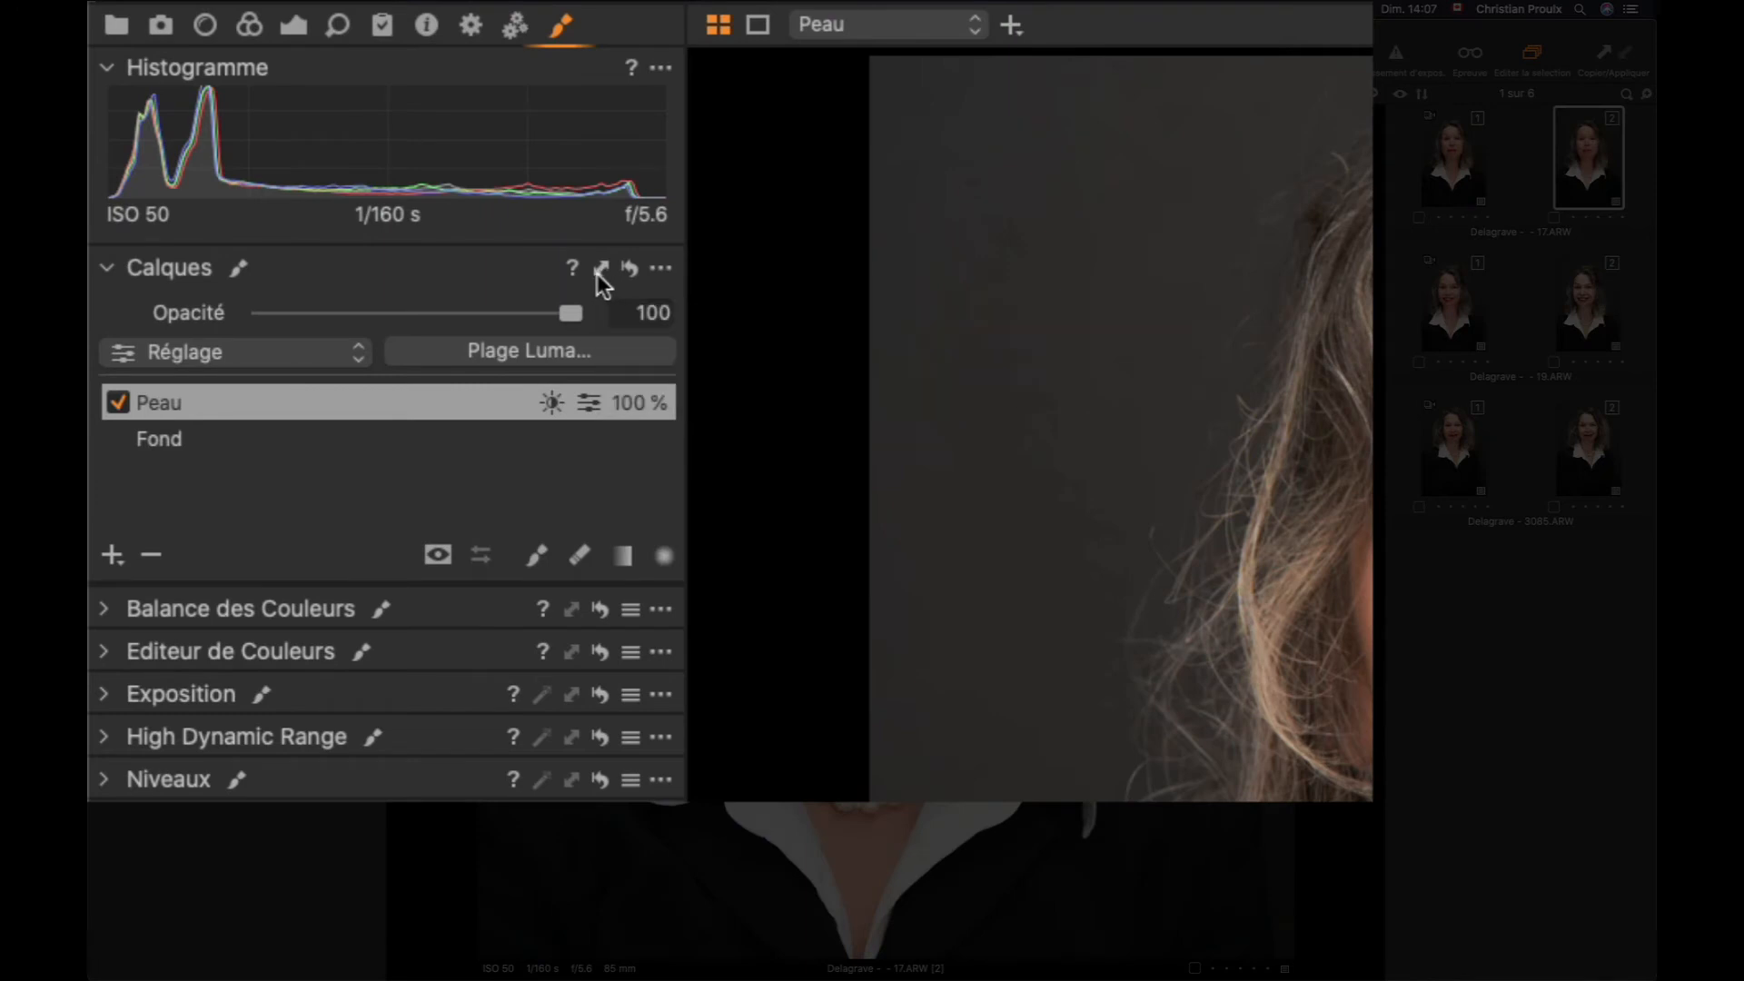
pyautogui.click(353, 401)
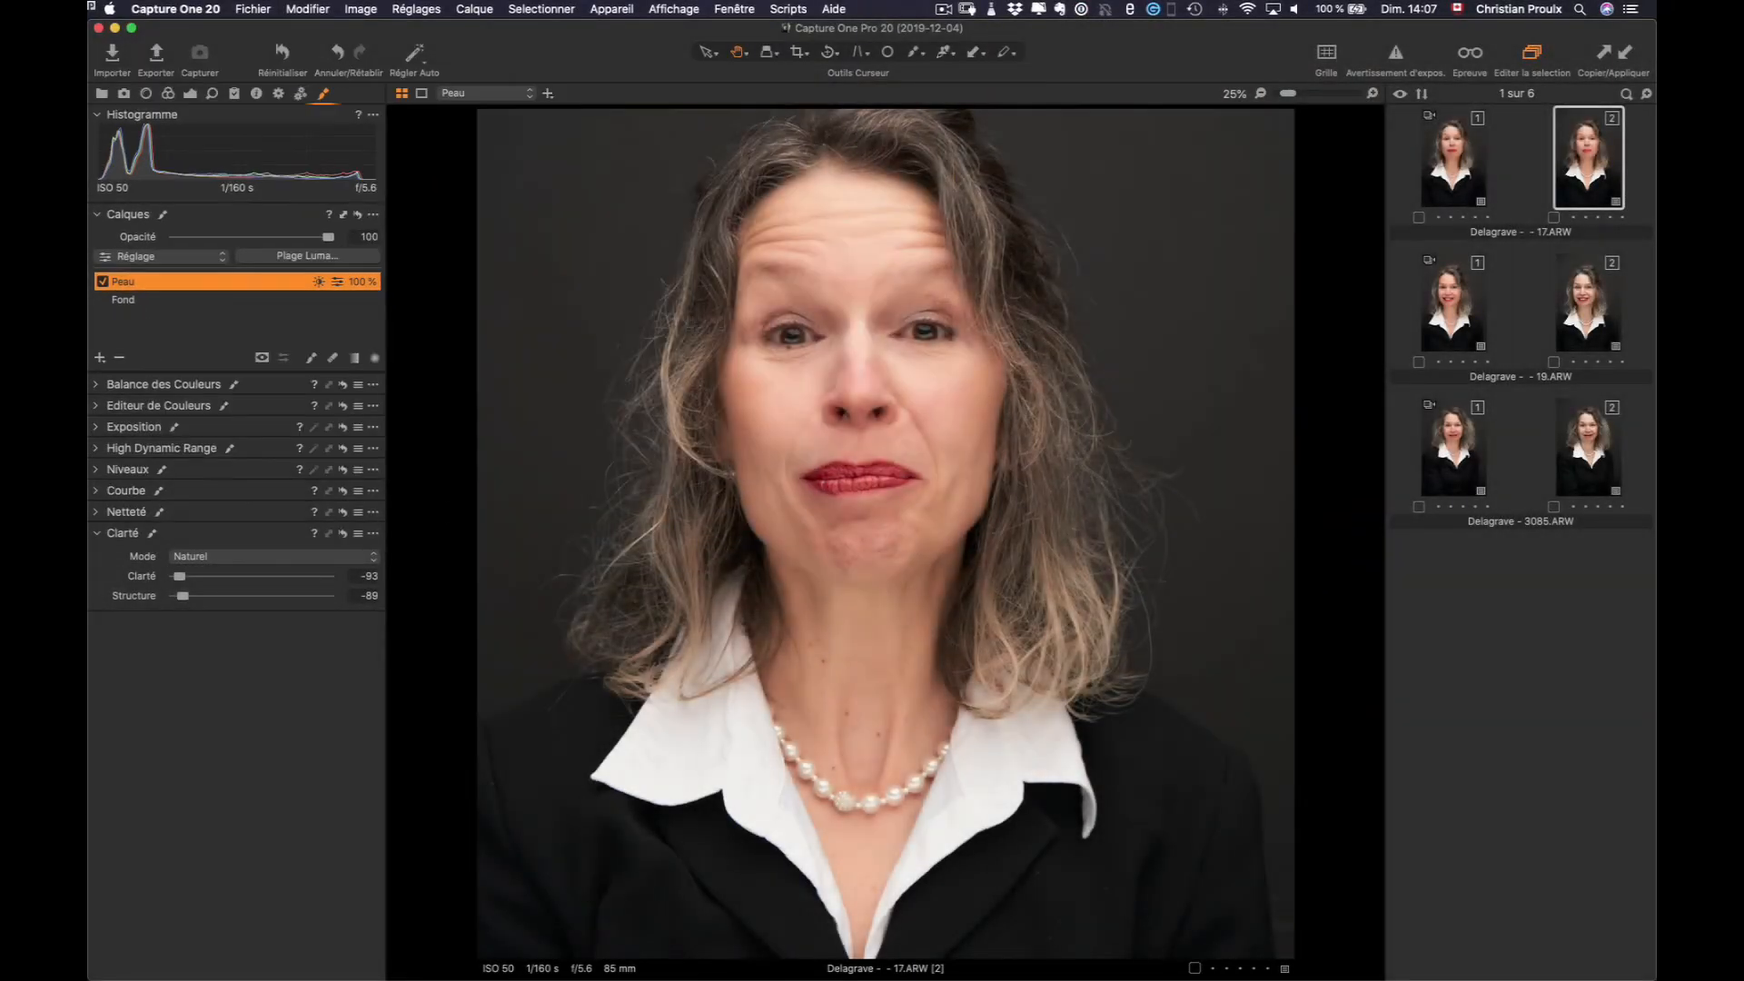
pyautogui.keyDown('super'); pyautogui.click(1595, 311); pyautogui.keyUp('super')
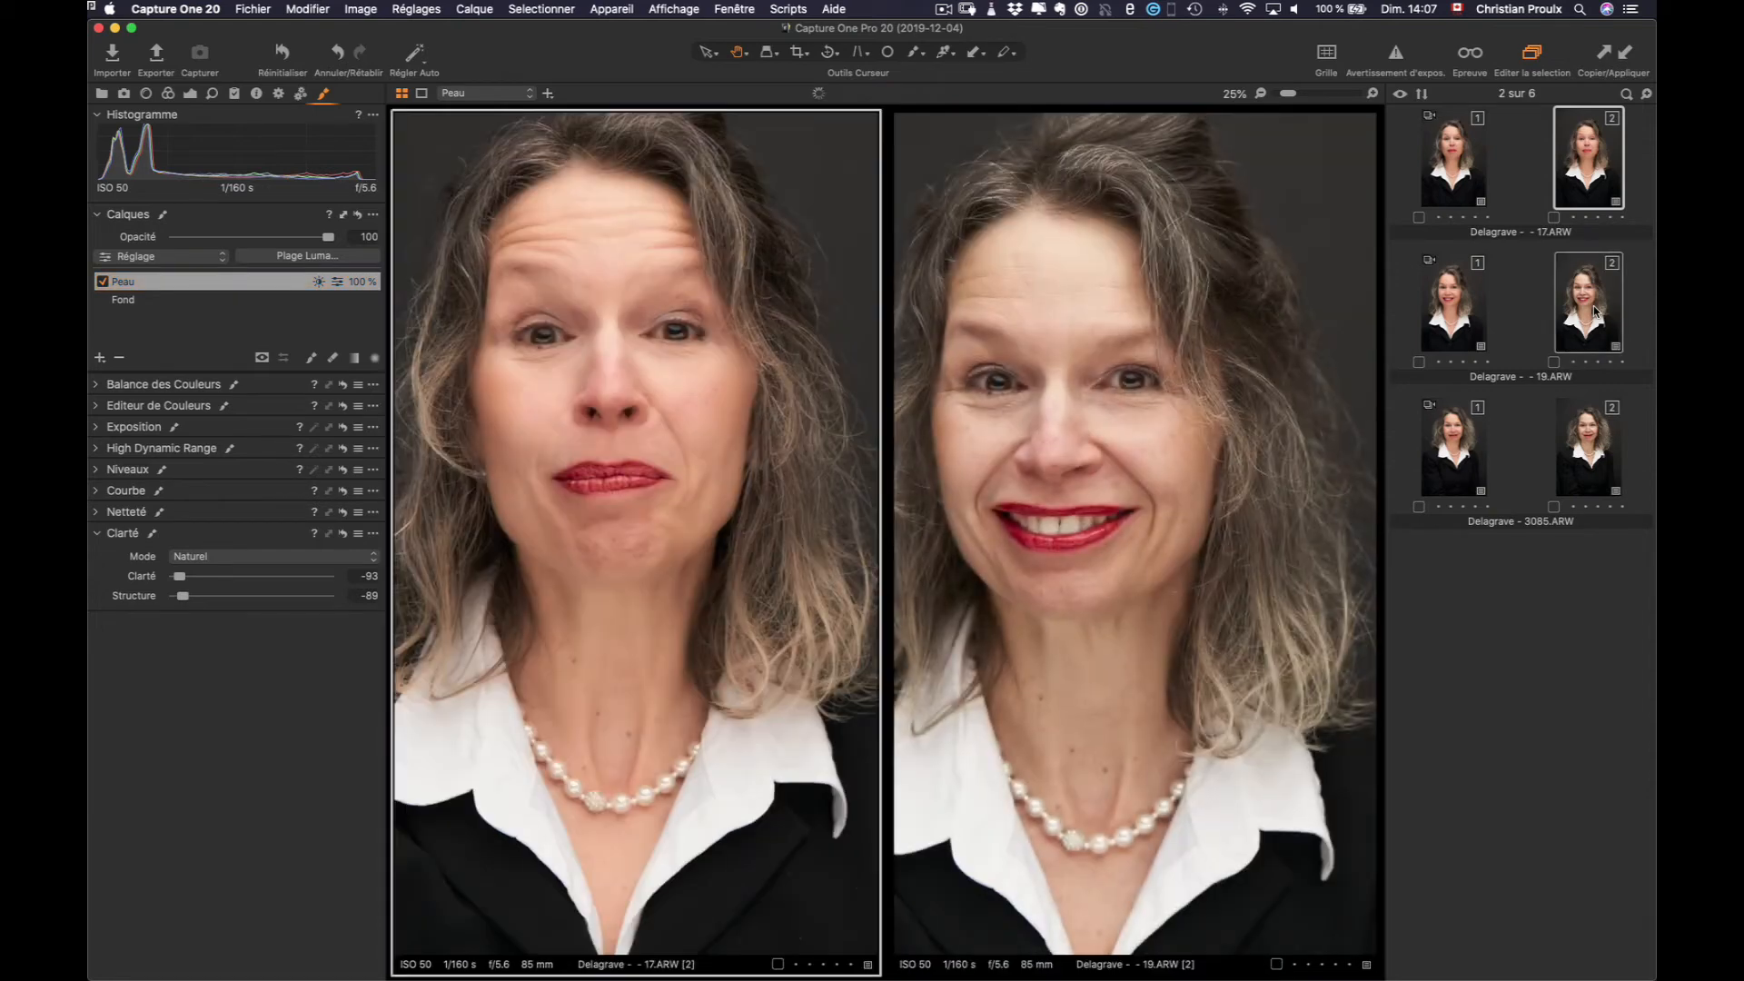
# Add 3085.ARW to the selection, apply the Peau layer to all three portraits, and fit each image
pyautogui.keyDown('super'); pyautogui.click(1582, 442); pyautogui.keyUp('super')
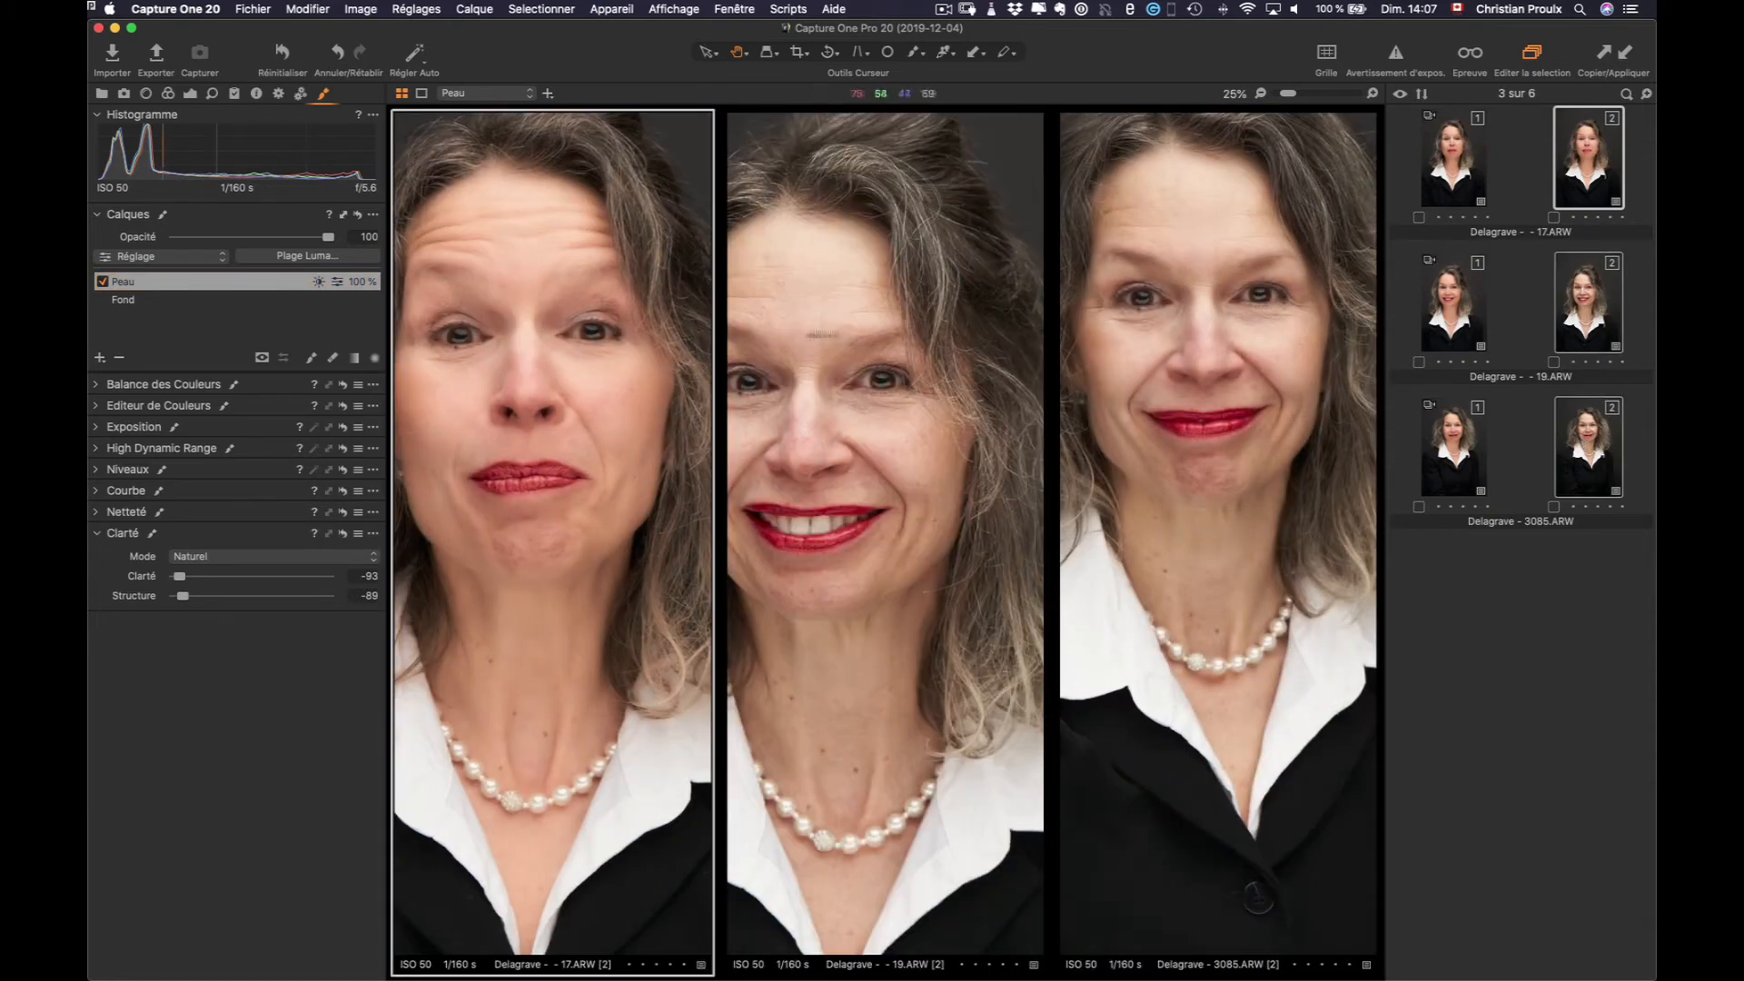
pyautogui.click(343, 216)
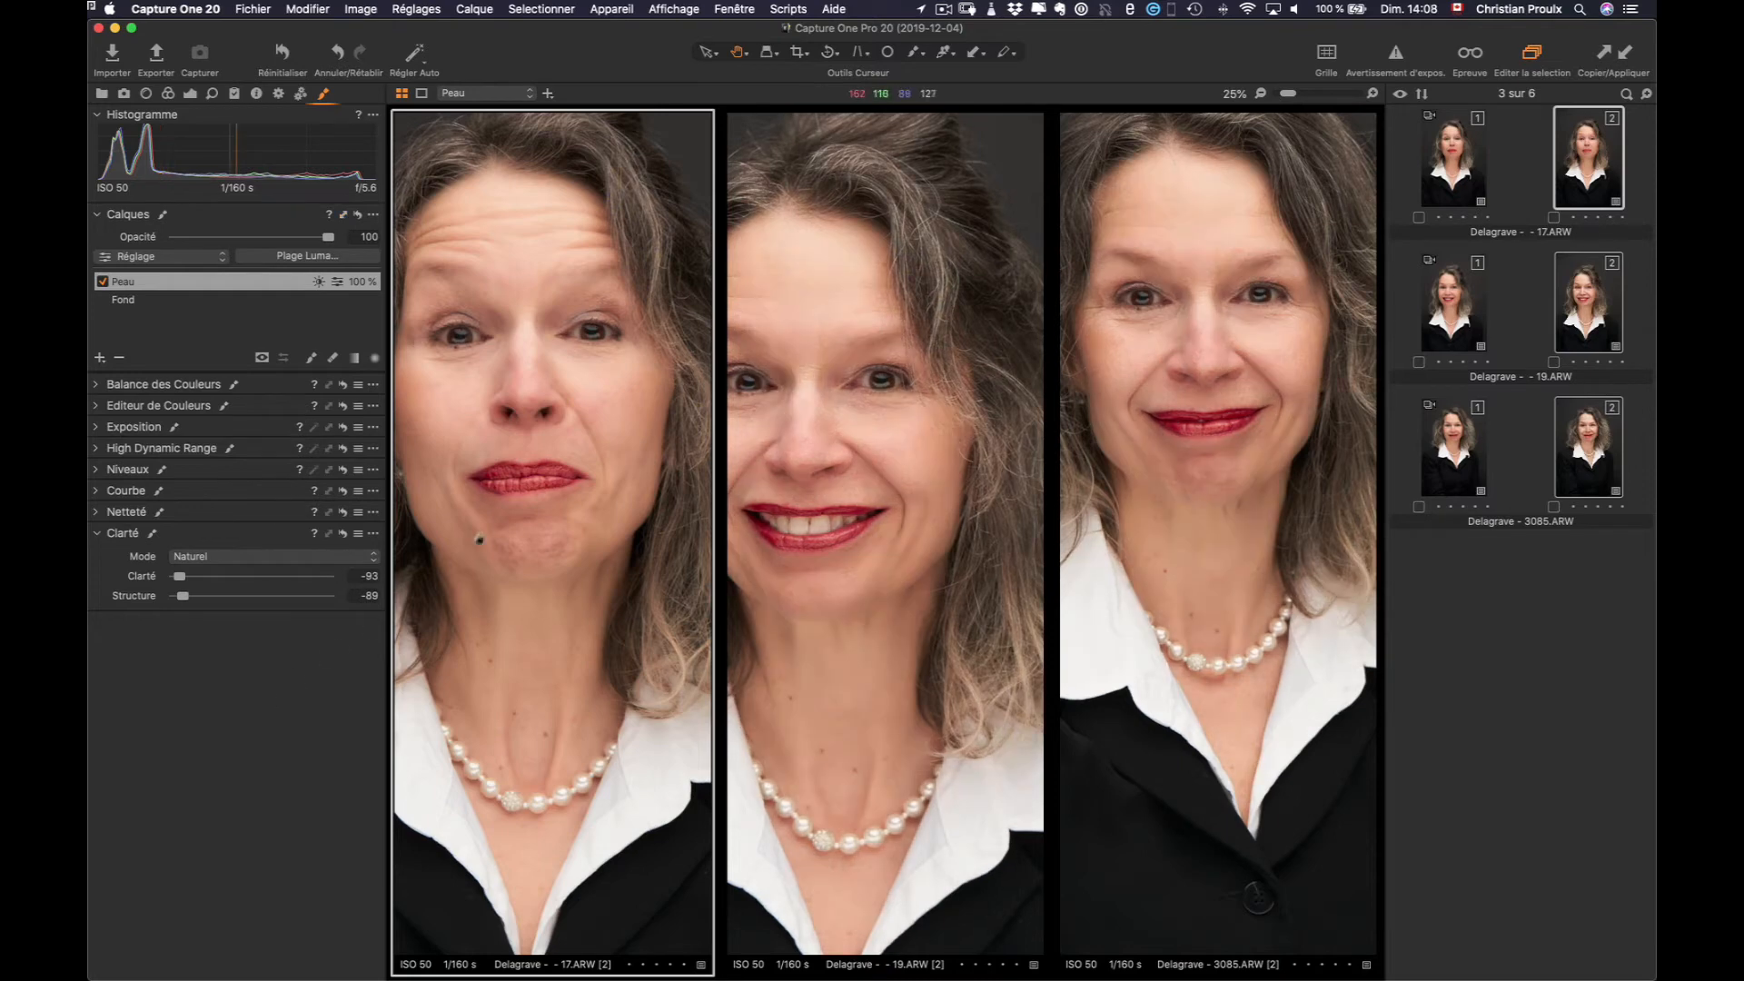
pyautogui.doubleClick(491, 518)
pyautogui.doubleClick(799, 426)
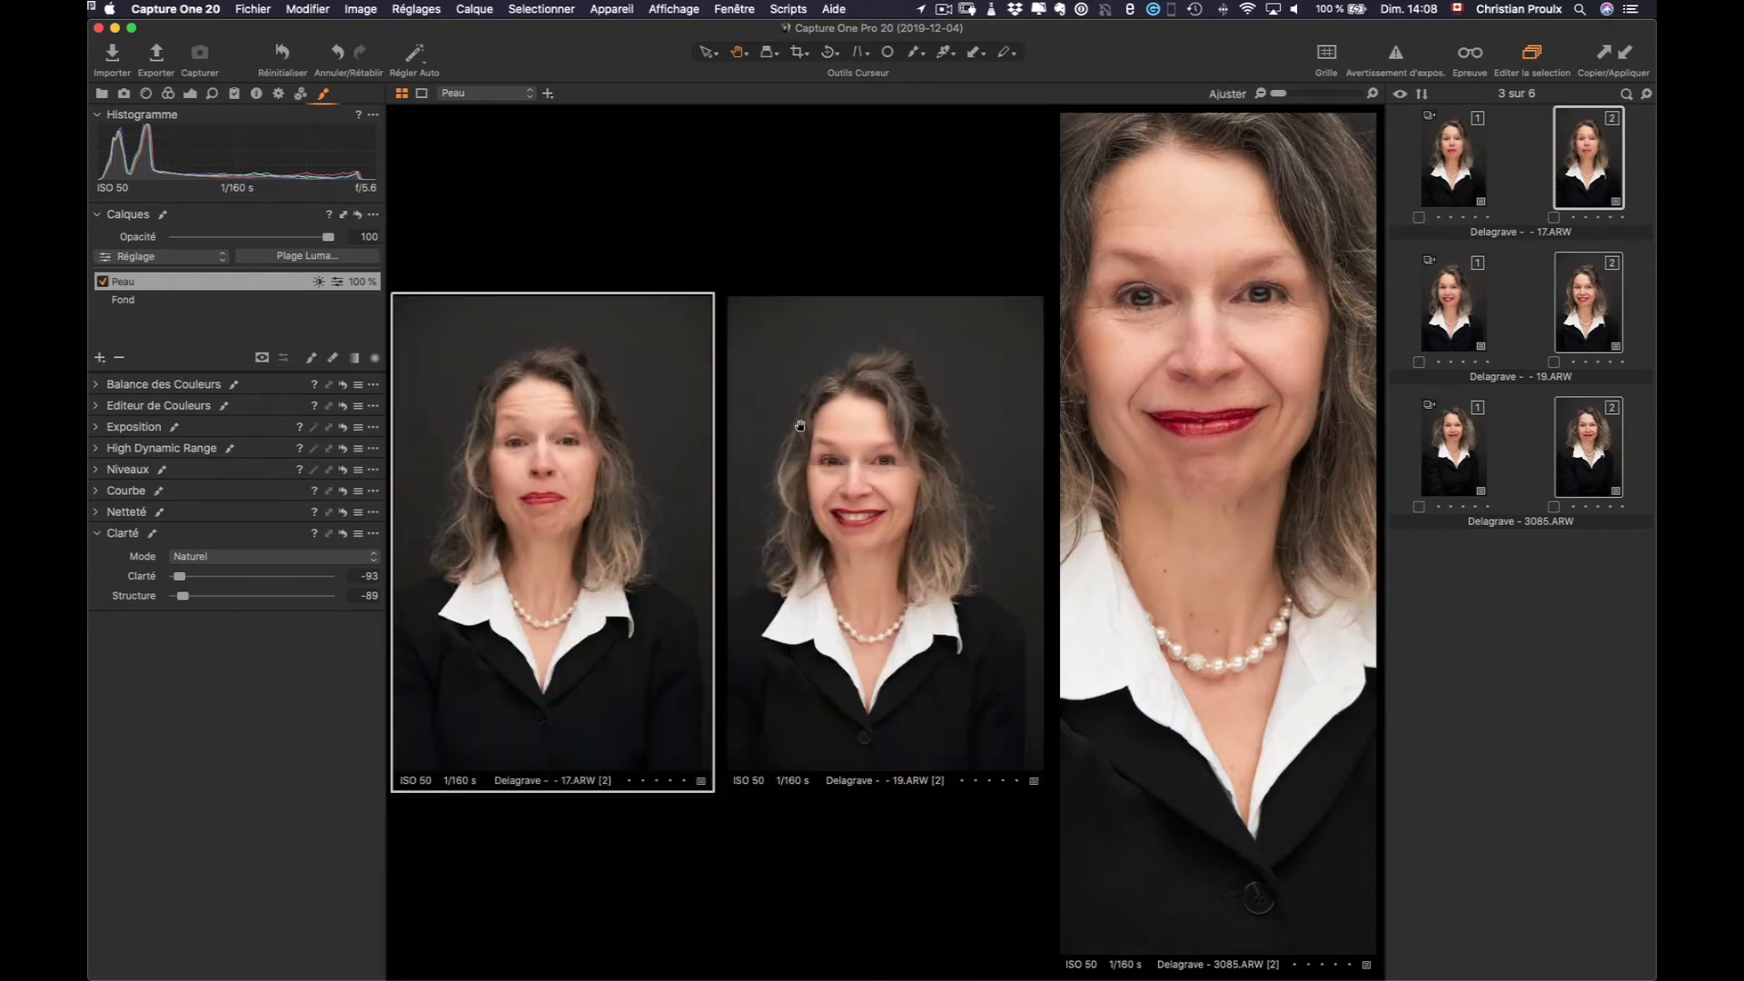
pyautogui.doubleClick(1160, 412)
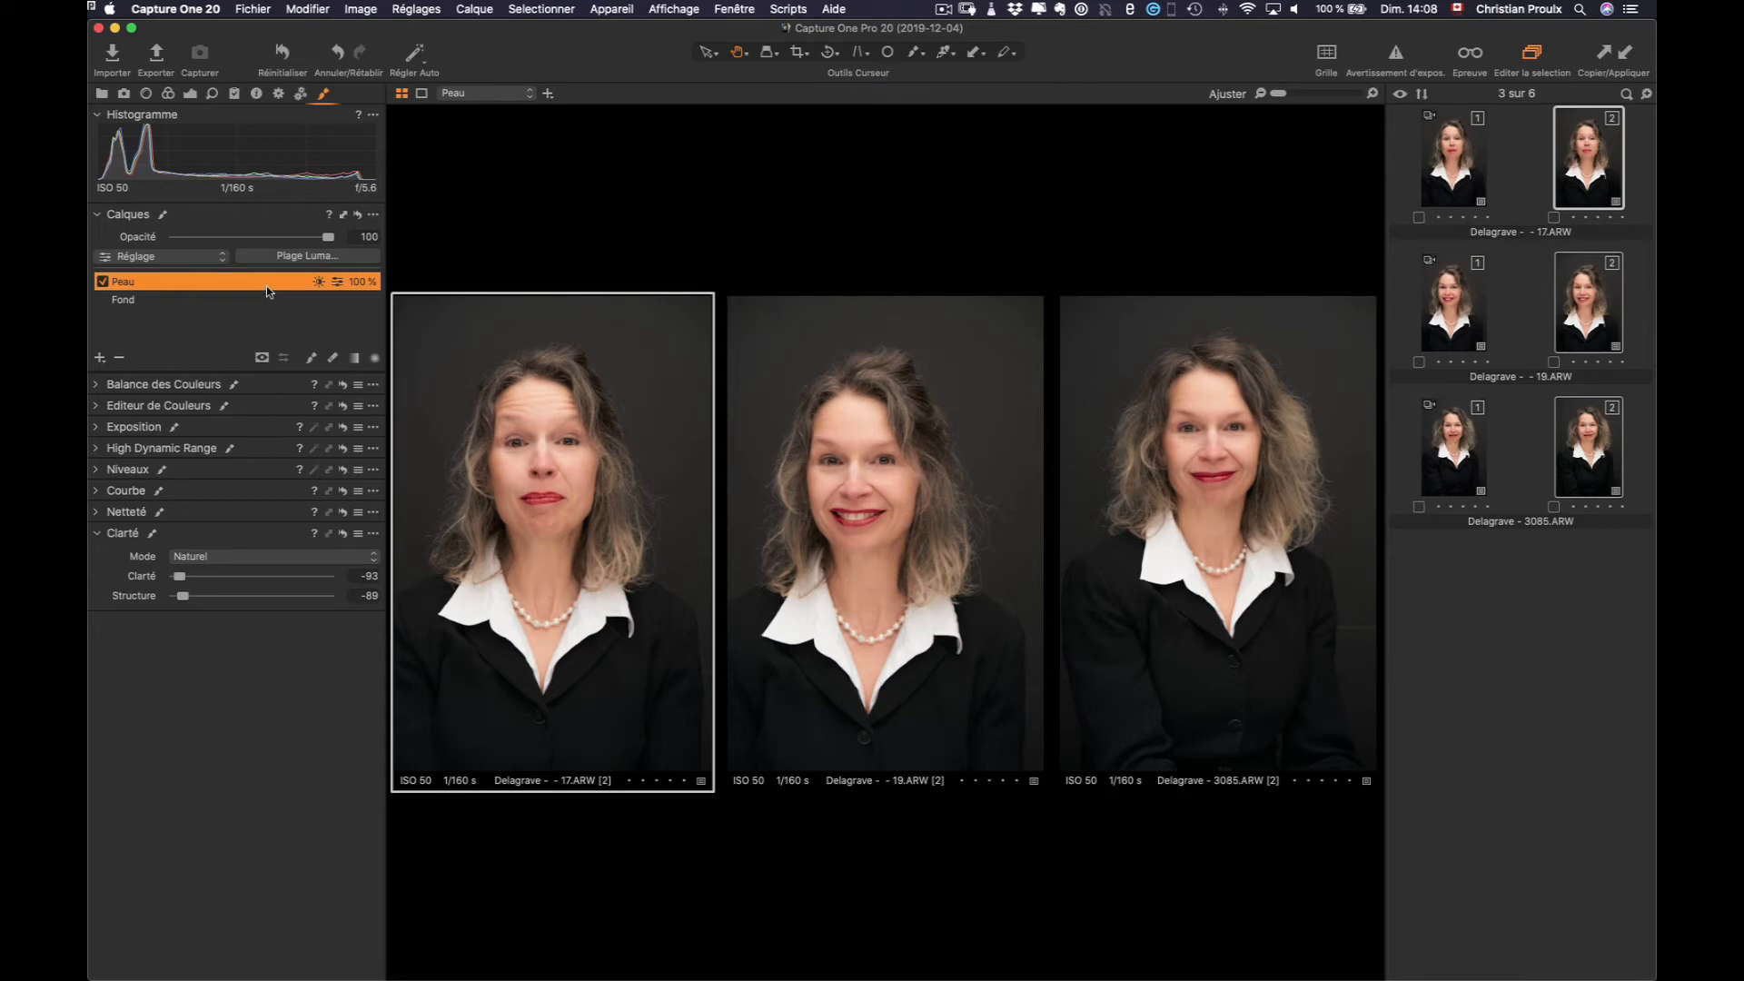
# Check the Peau mask on 19.ARW and 3085.ARW, then show 17.ARW alone
pyautogui.hotkey('alt', 'm')
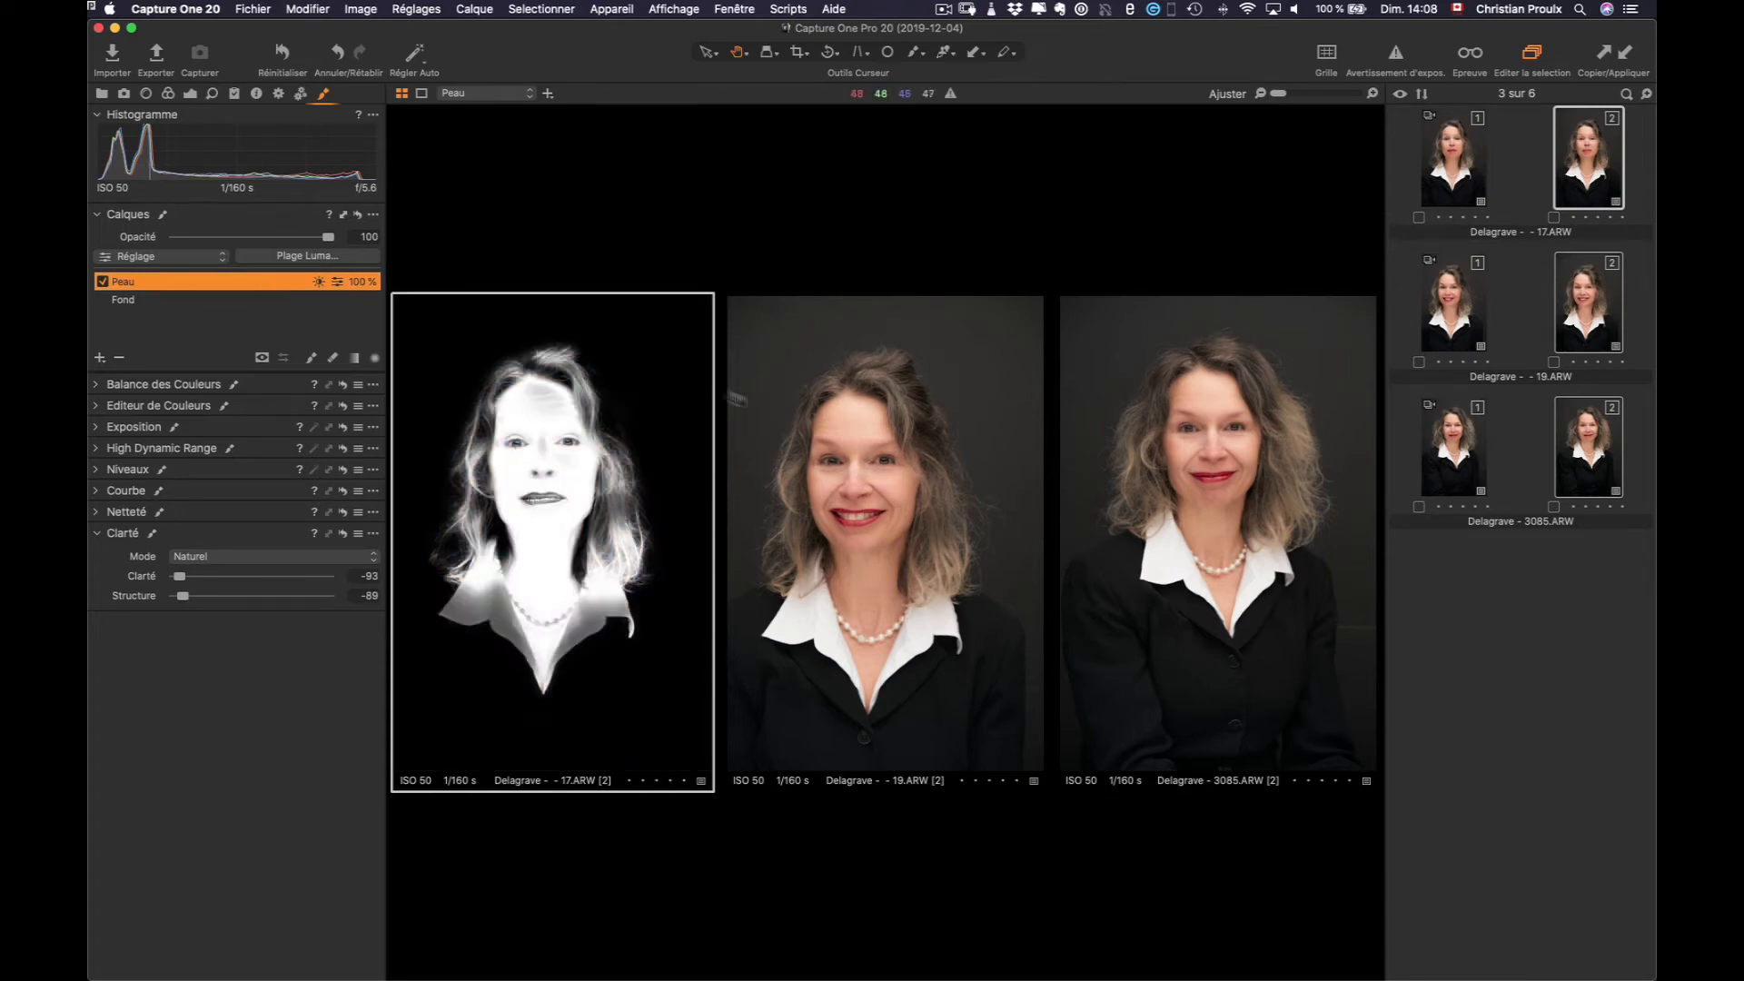
pyautogui.press('Right')
pyautogui.click(194, 282)
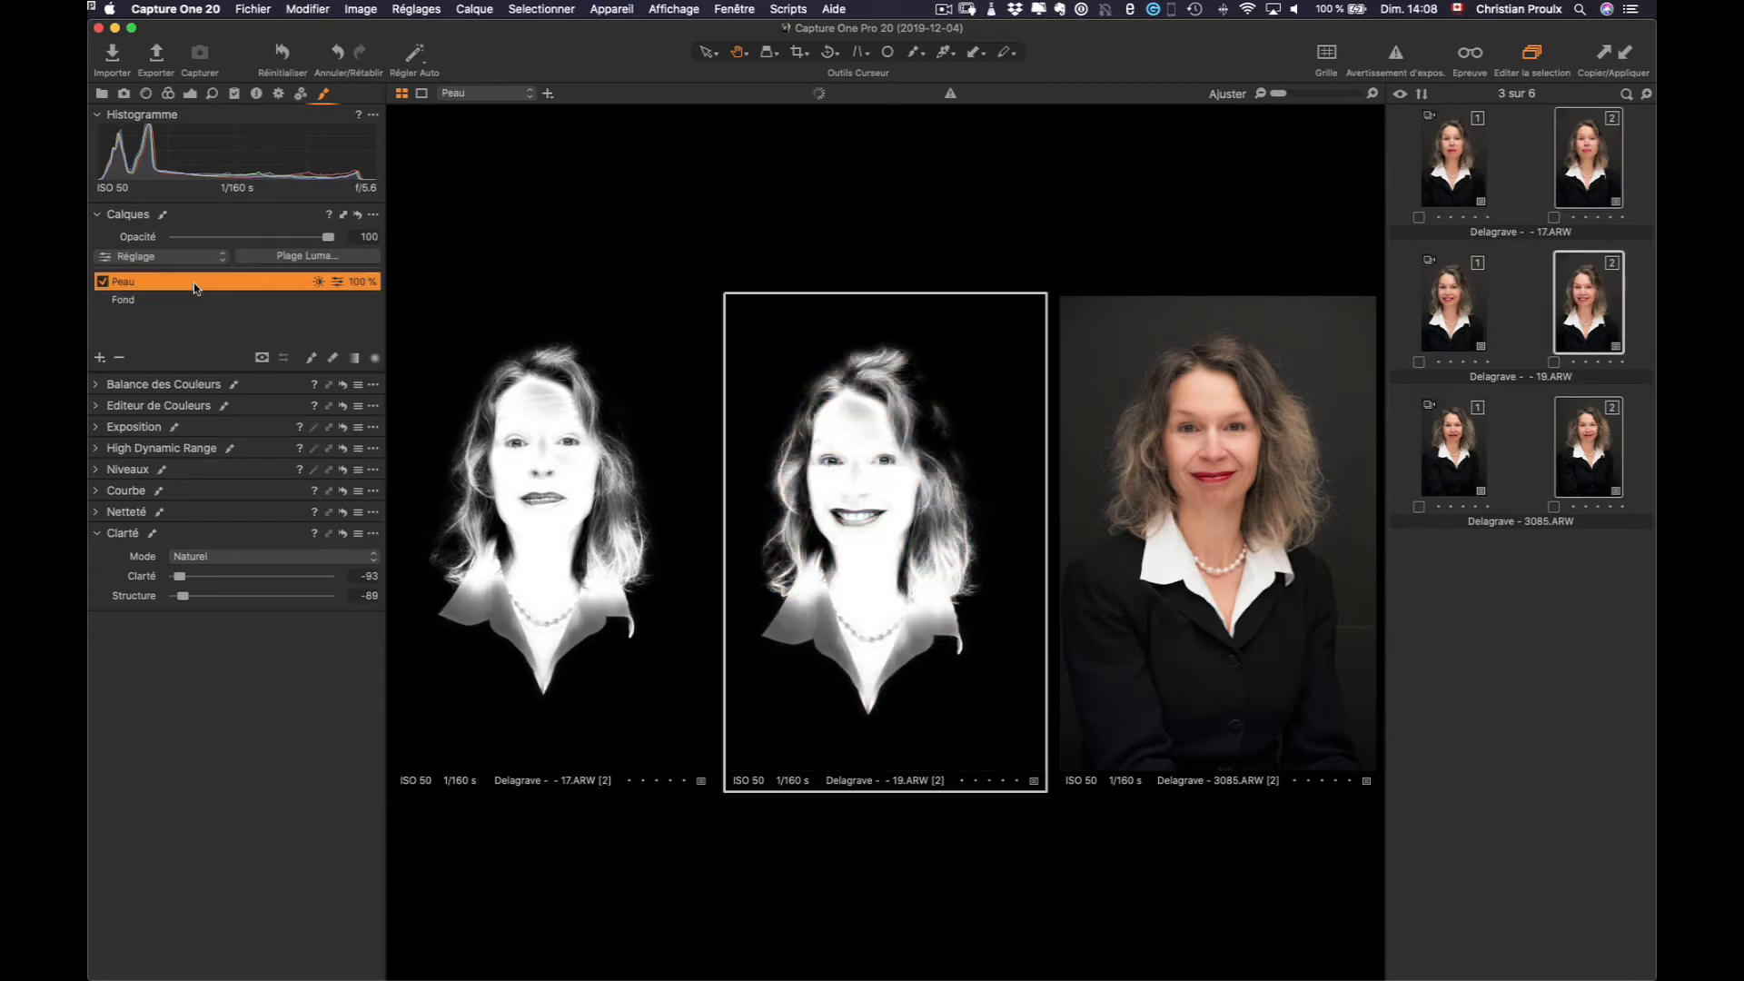
pyautogui.click(1199, 506)
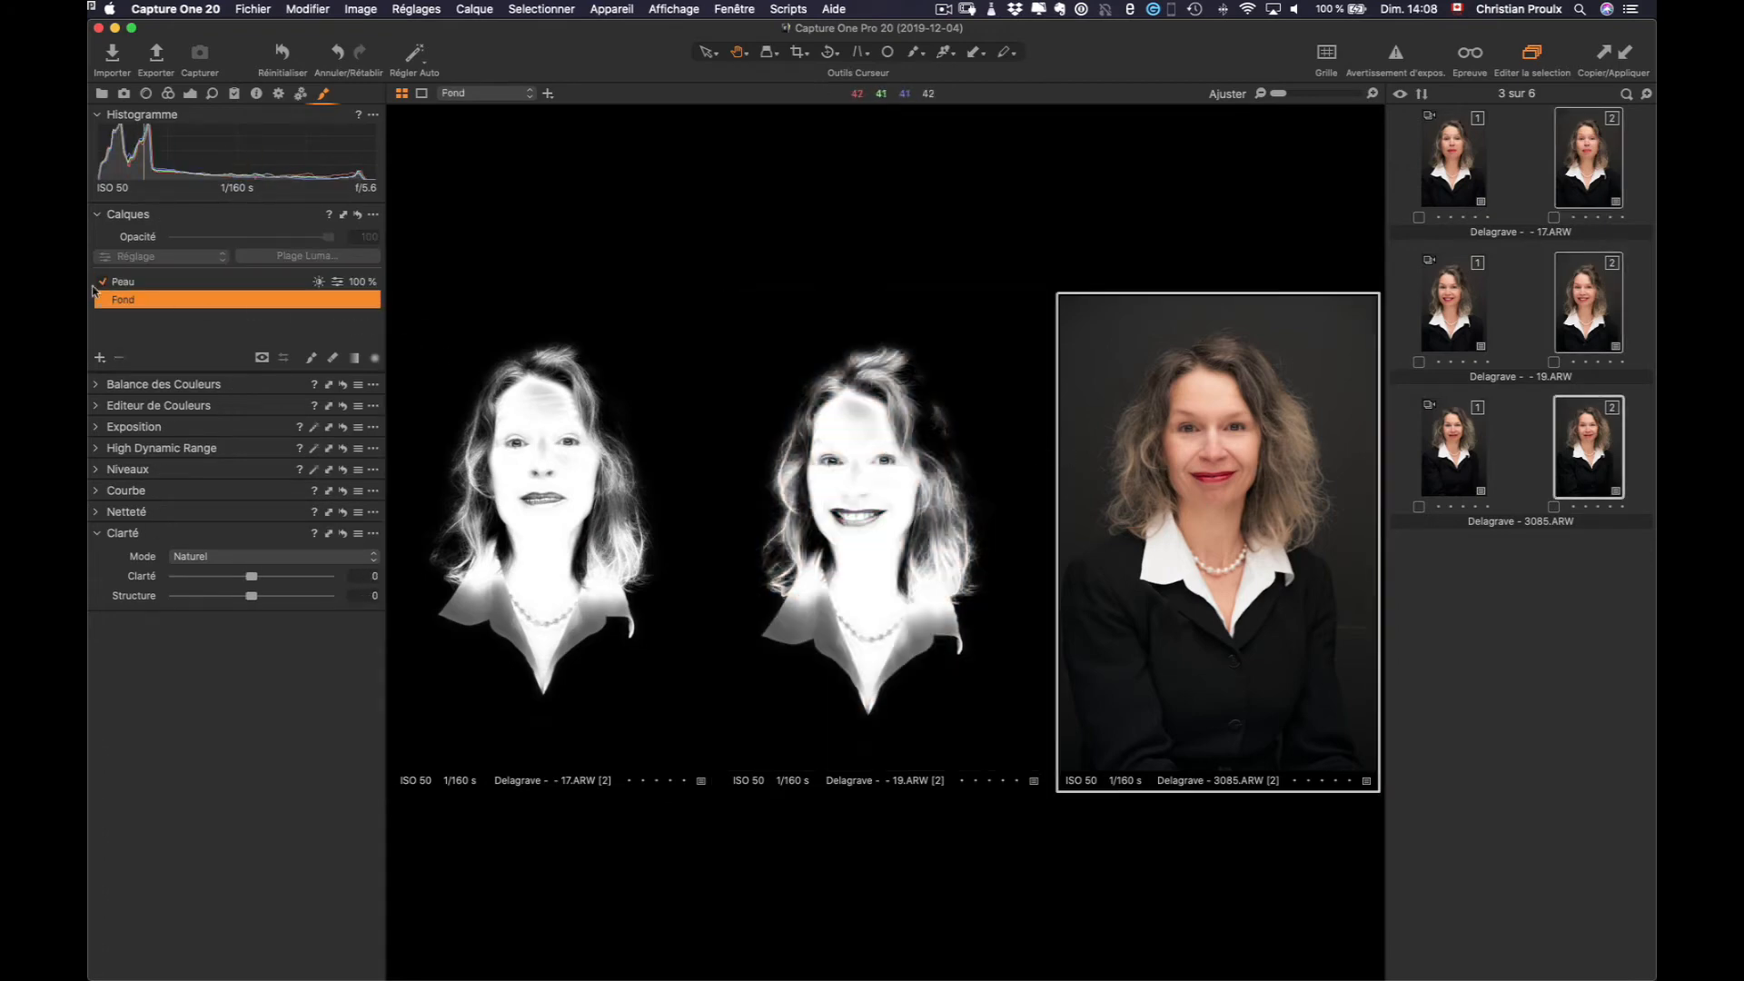
pyautogui.click(166, 287)
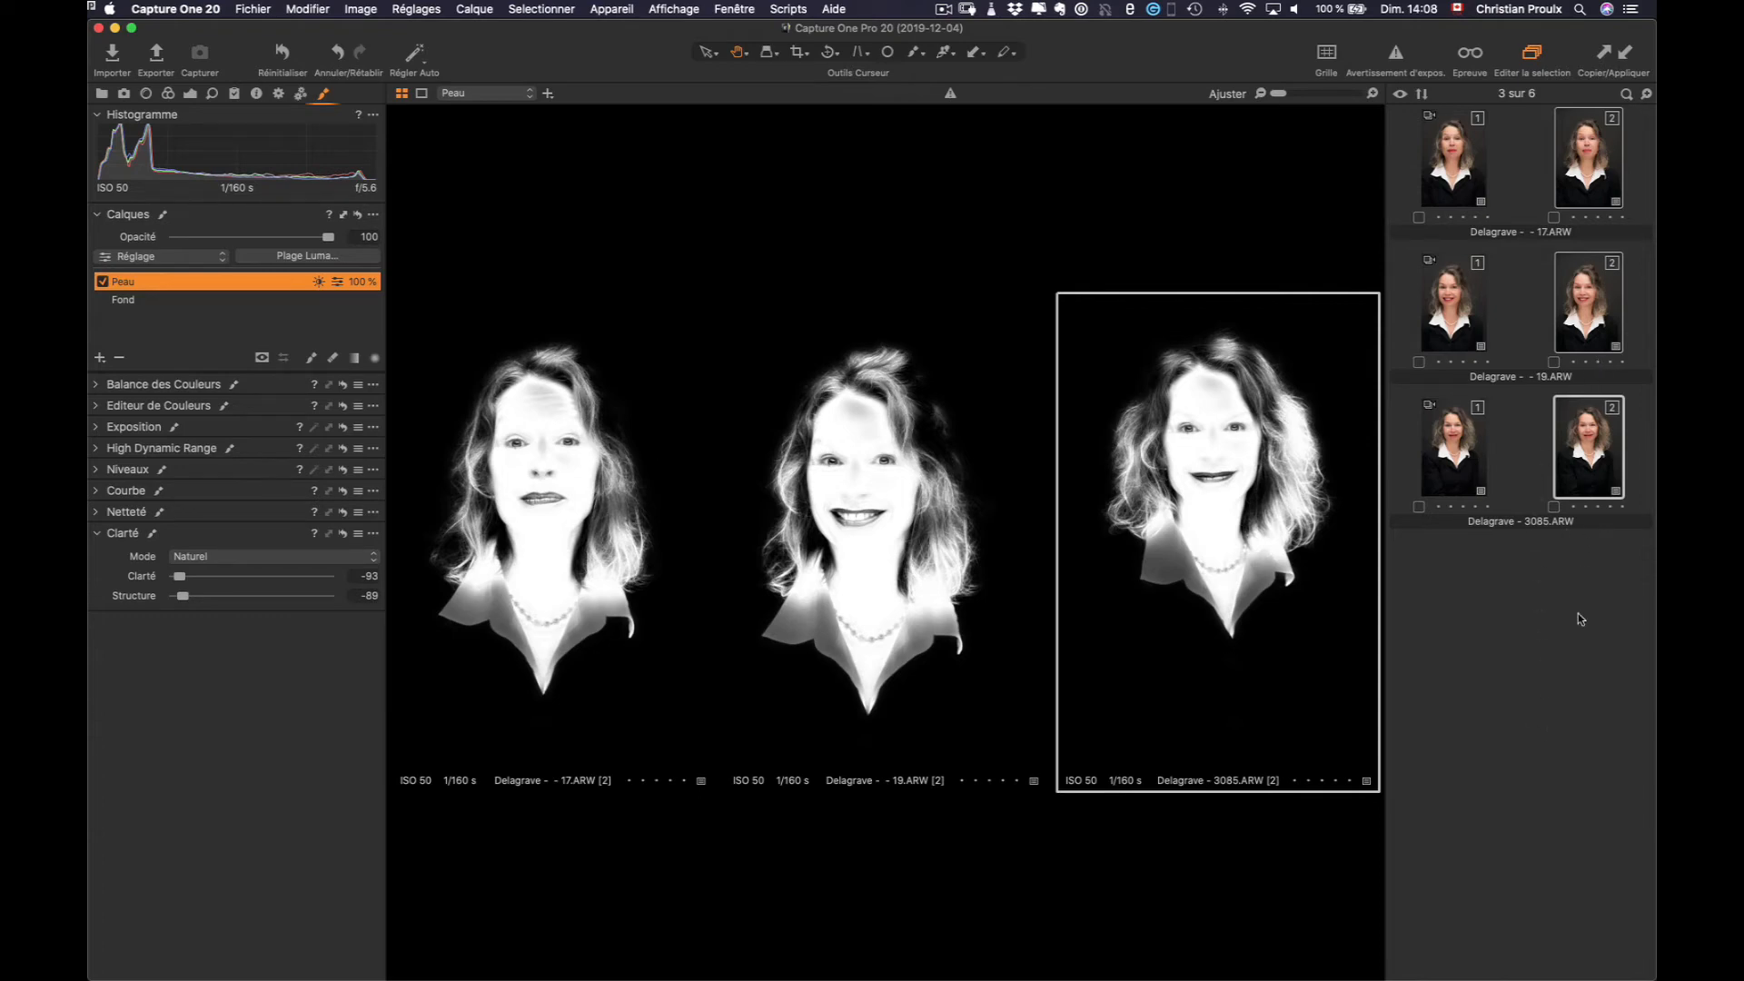
pyautogui.press('m')
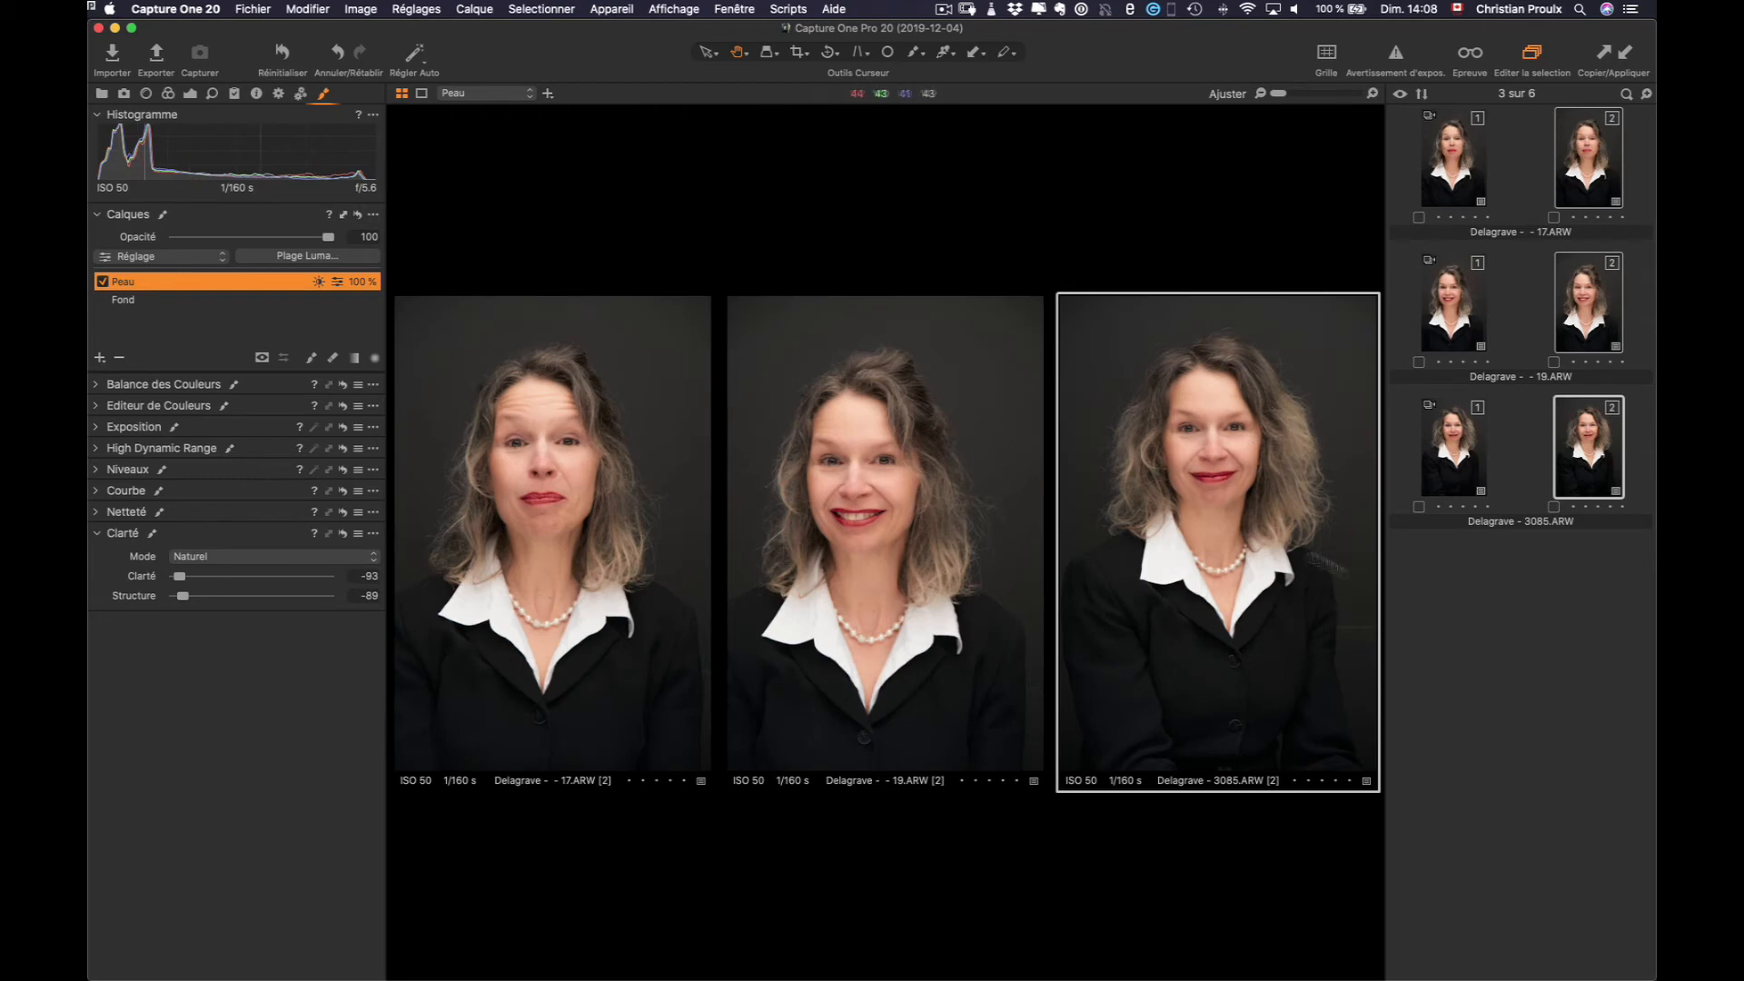
pyautogui.click(1501, 645)
pyautogui.click(1589, 191)
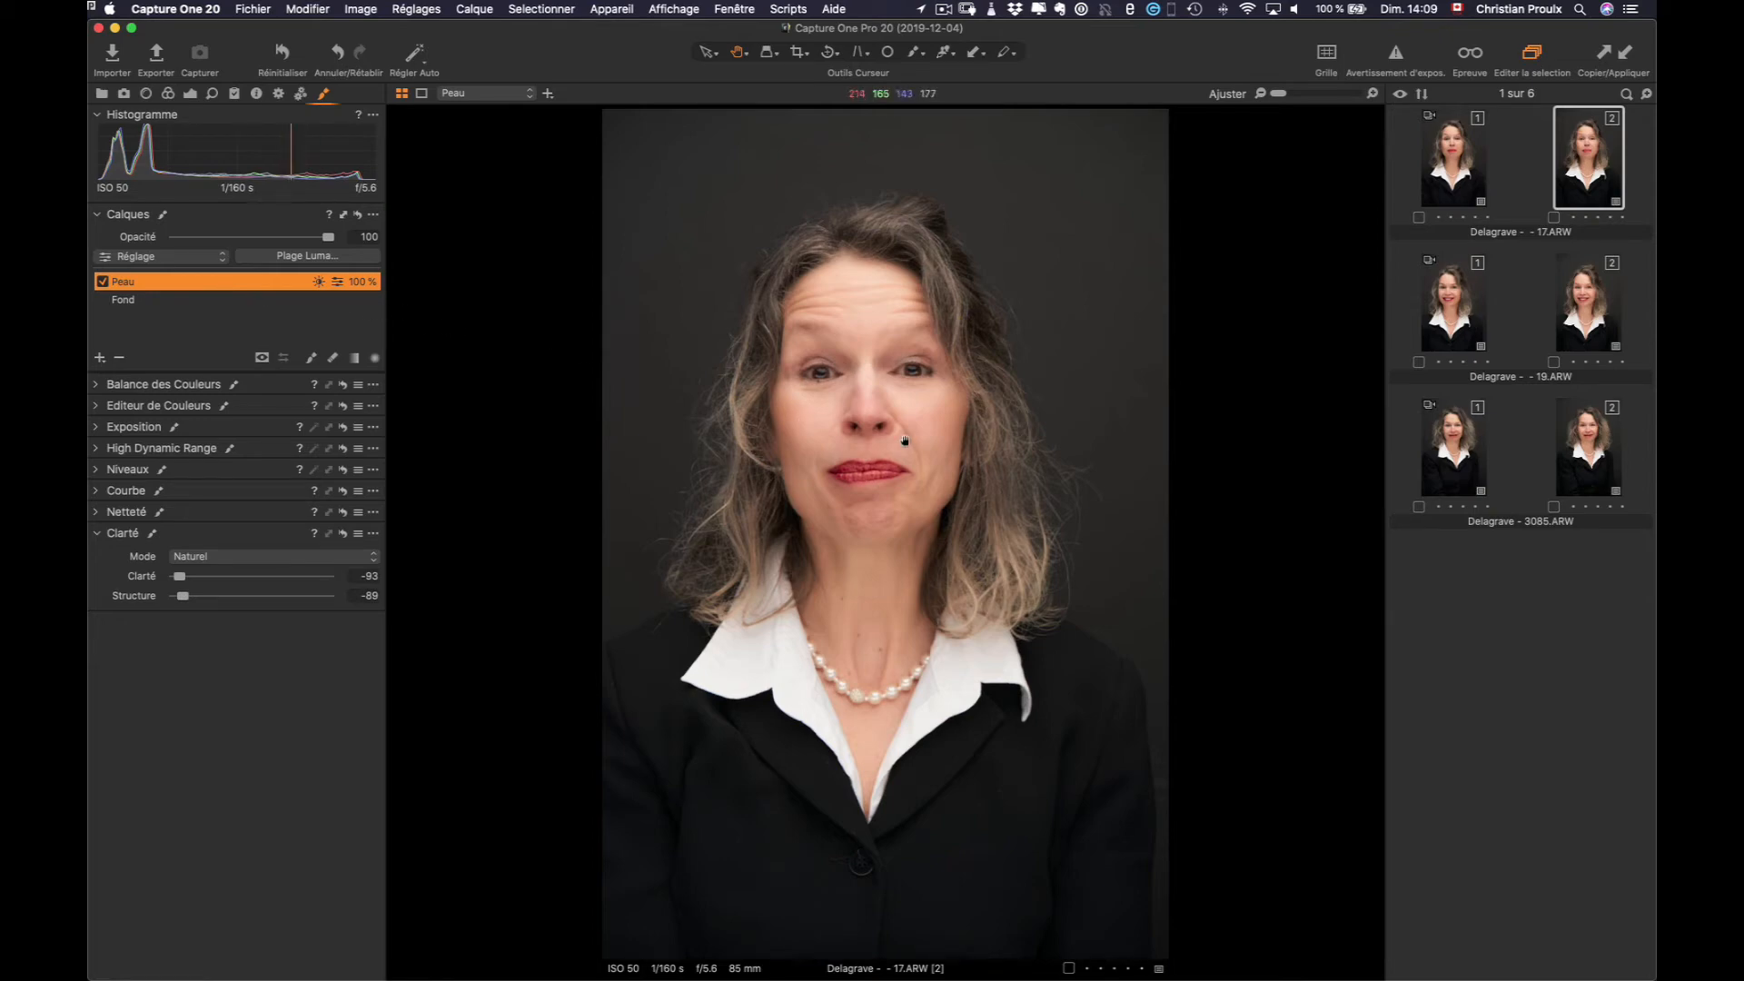
# Zoom in on the eyes and set up a small Erase Mask brush with the red overlay
pyautogui.scroll(5, 905, 440)
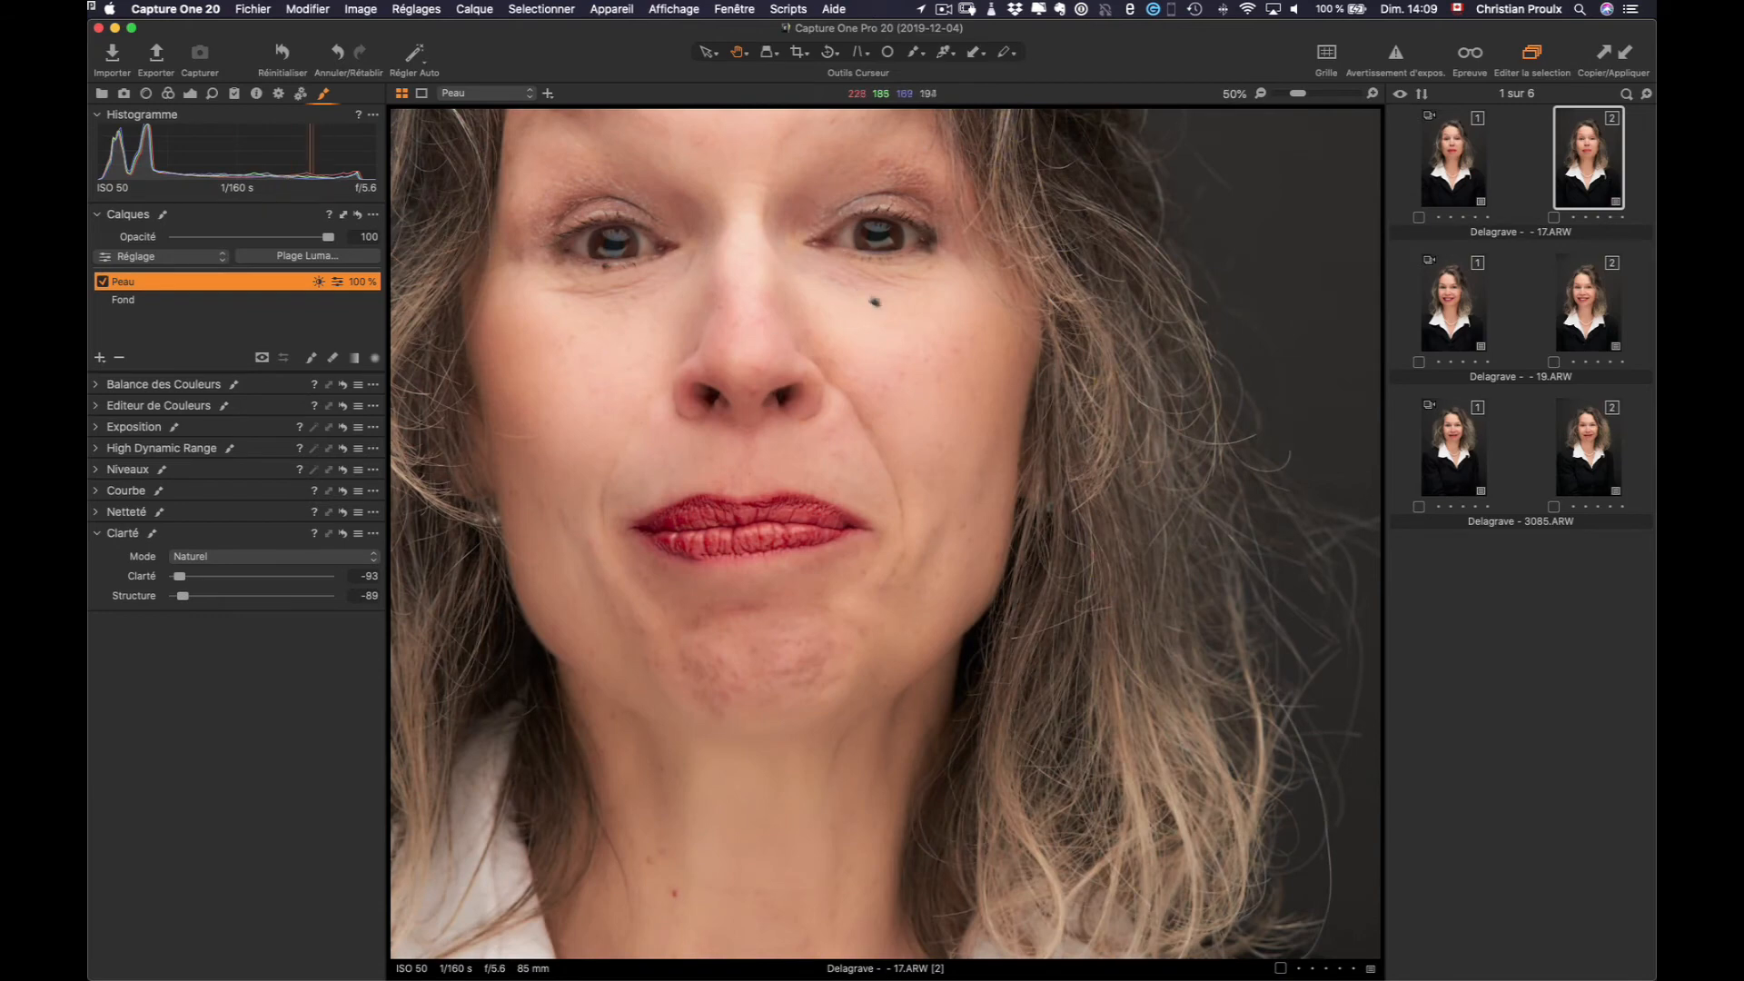
pyautogui.moveTo(877, 332); pyautogui.dragTo(1020, 521)
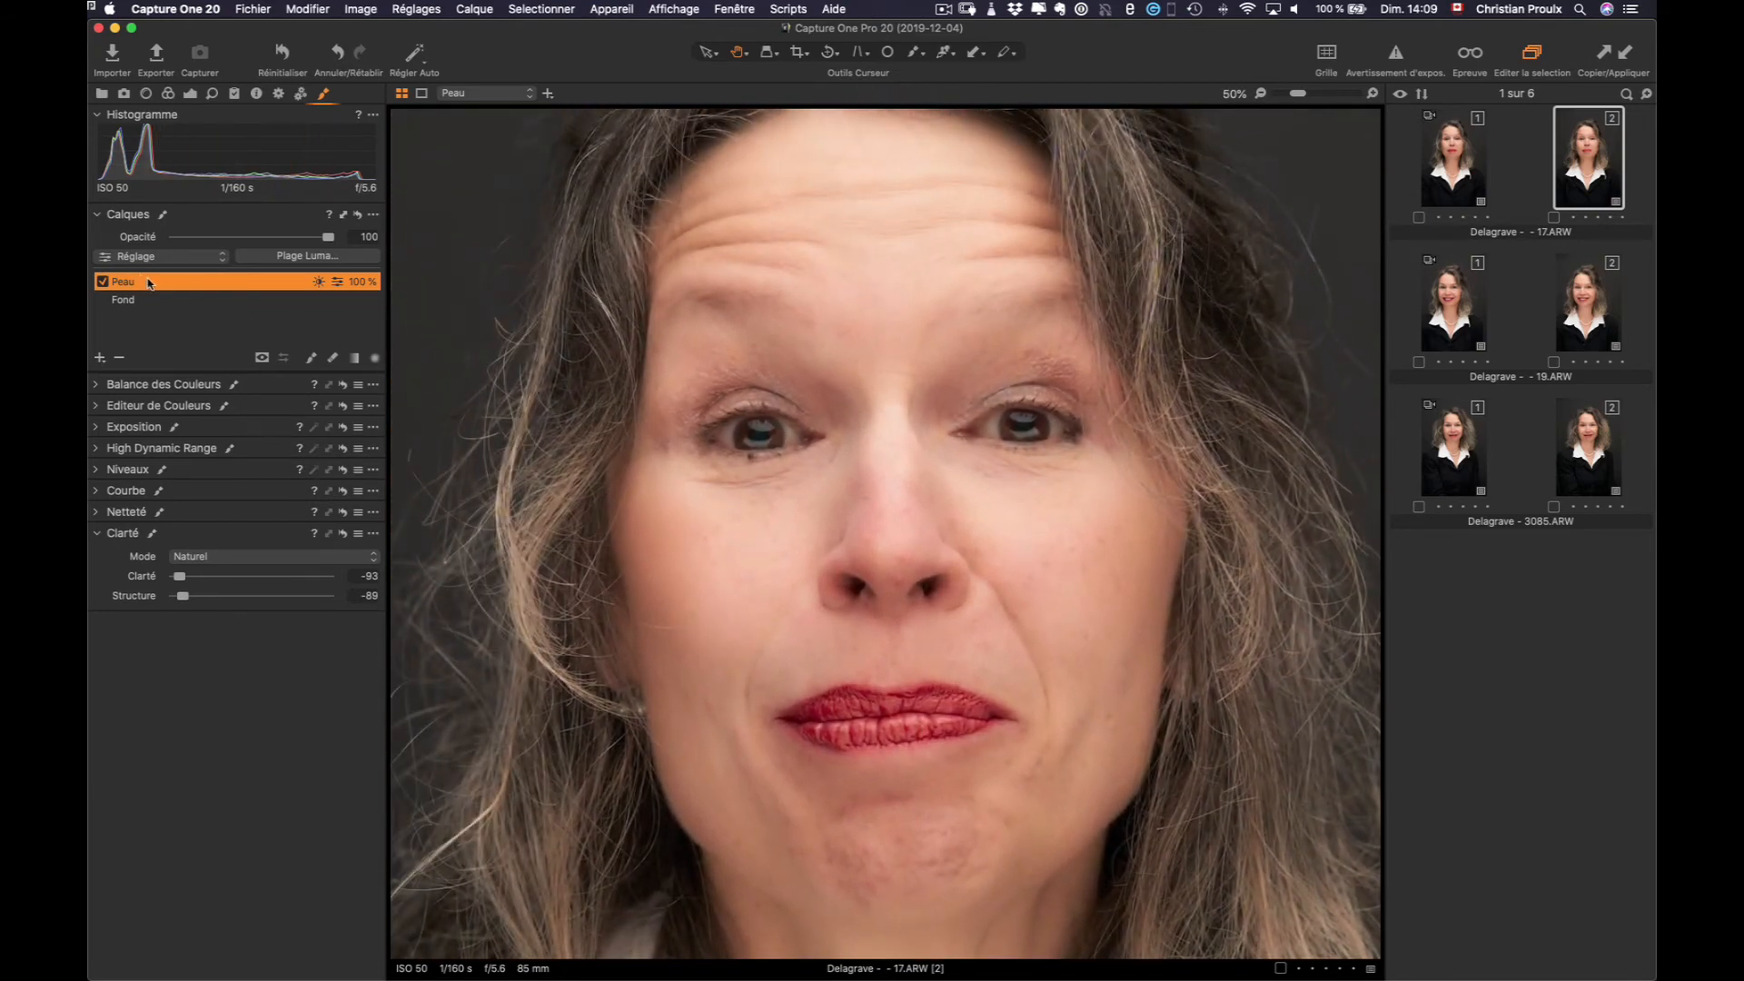
pyautogui.click(333, 359)
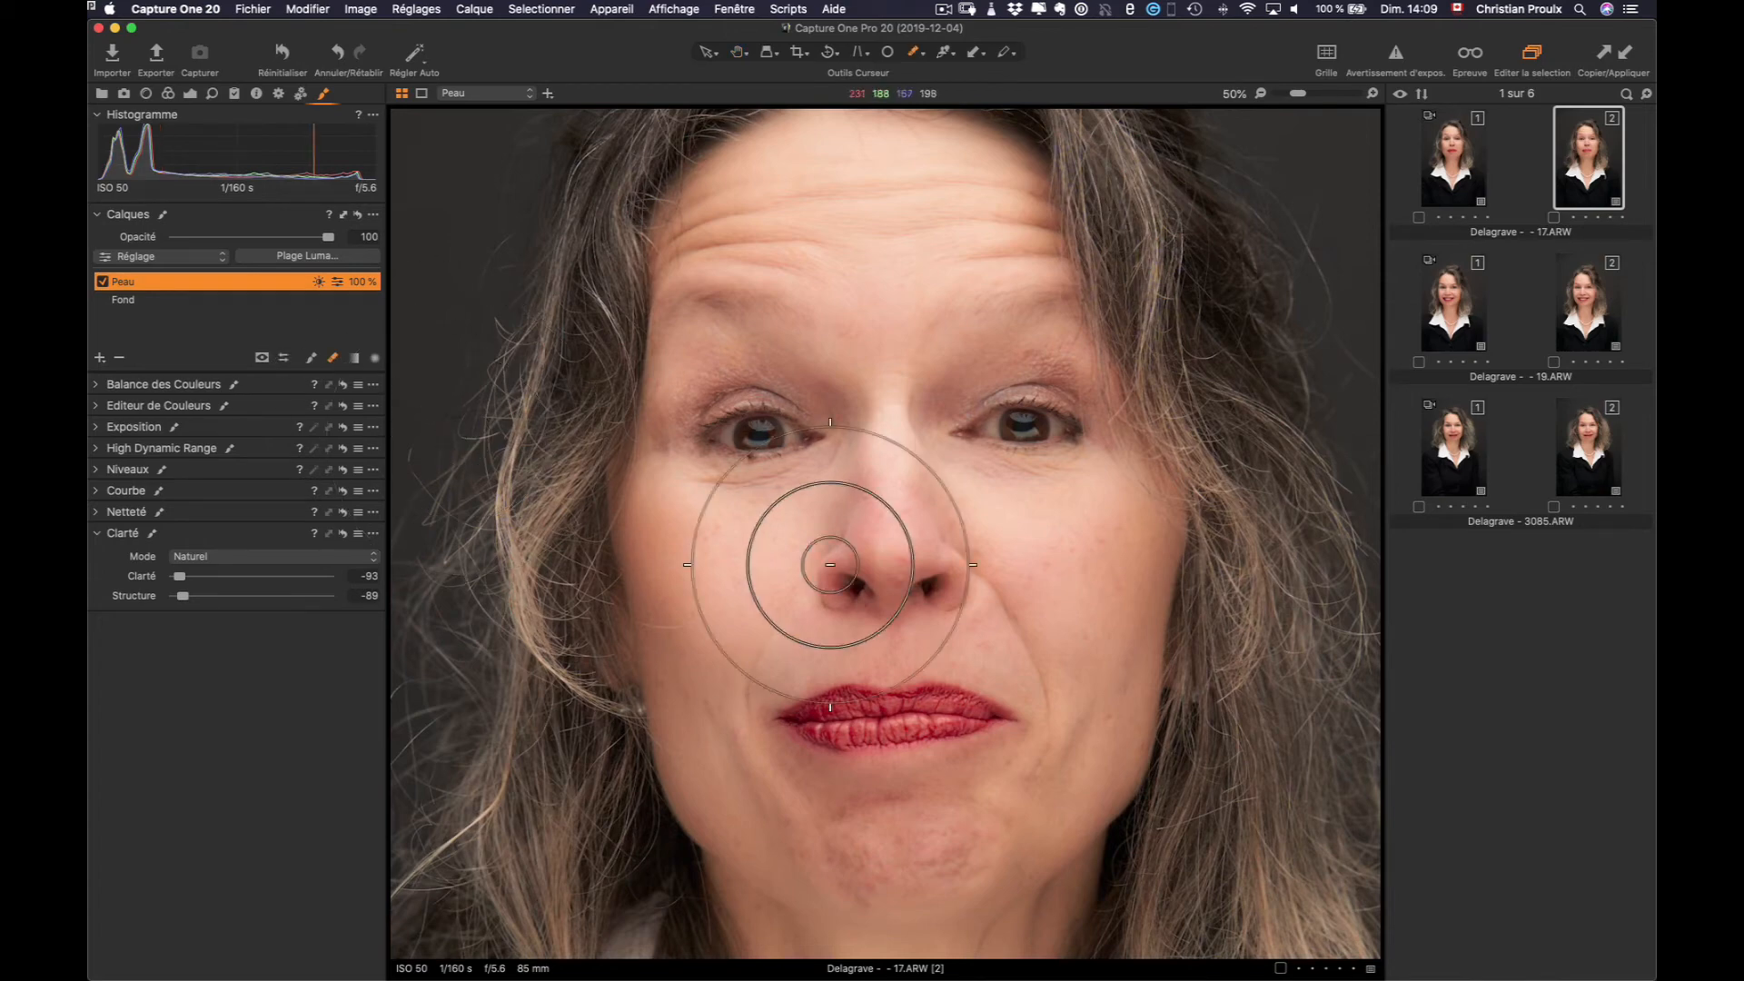
pyautogui.press('m')
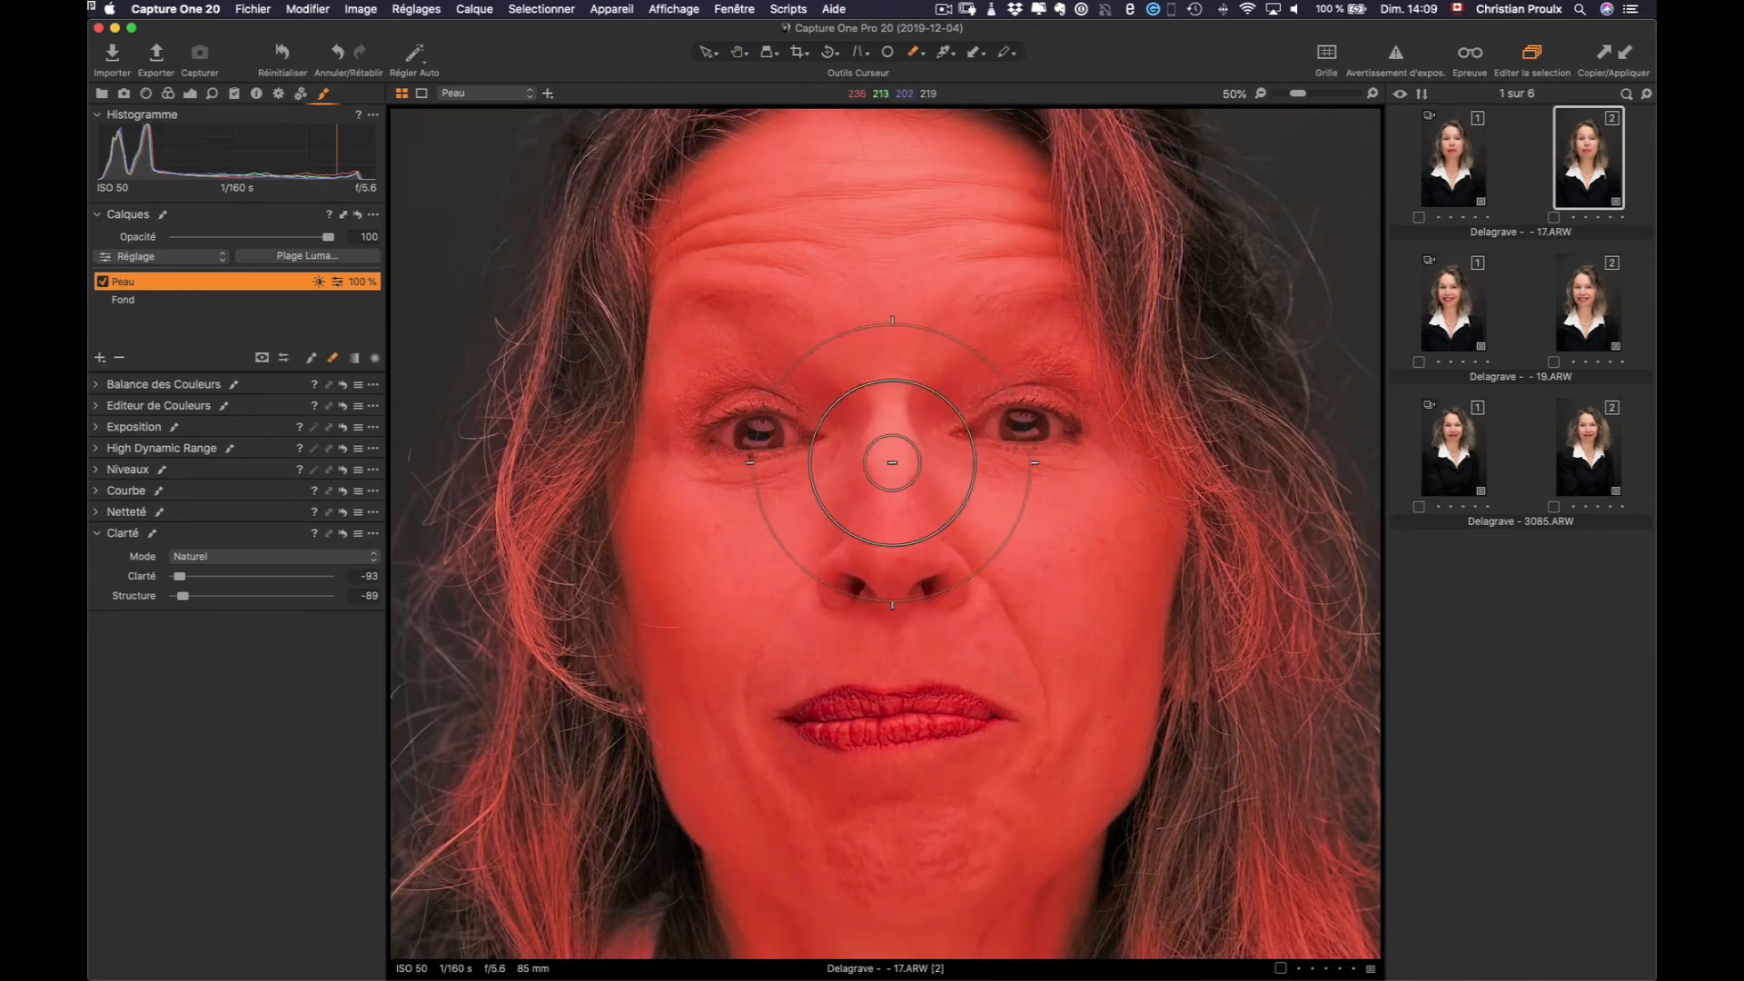
pyautogui.rightClick(936, 454)
pyautogui.moveTo(947, 449); pyautogui.dragTo(927, 446)
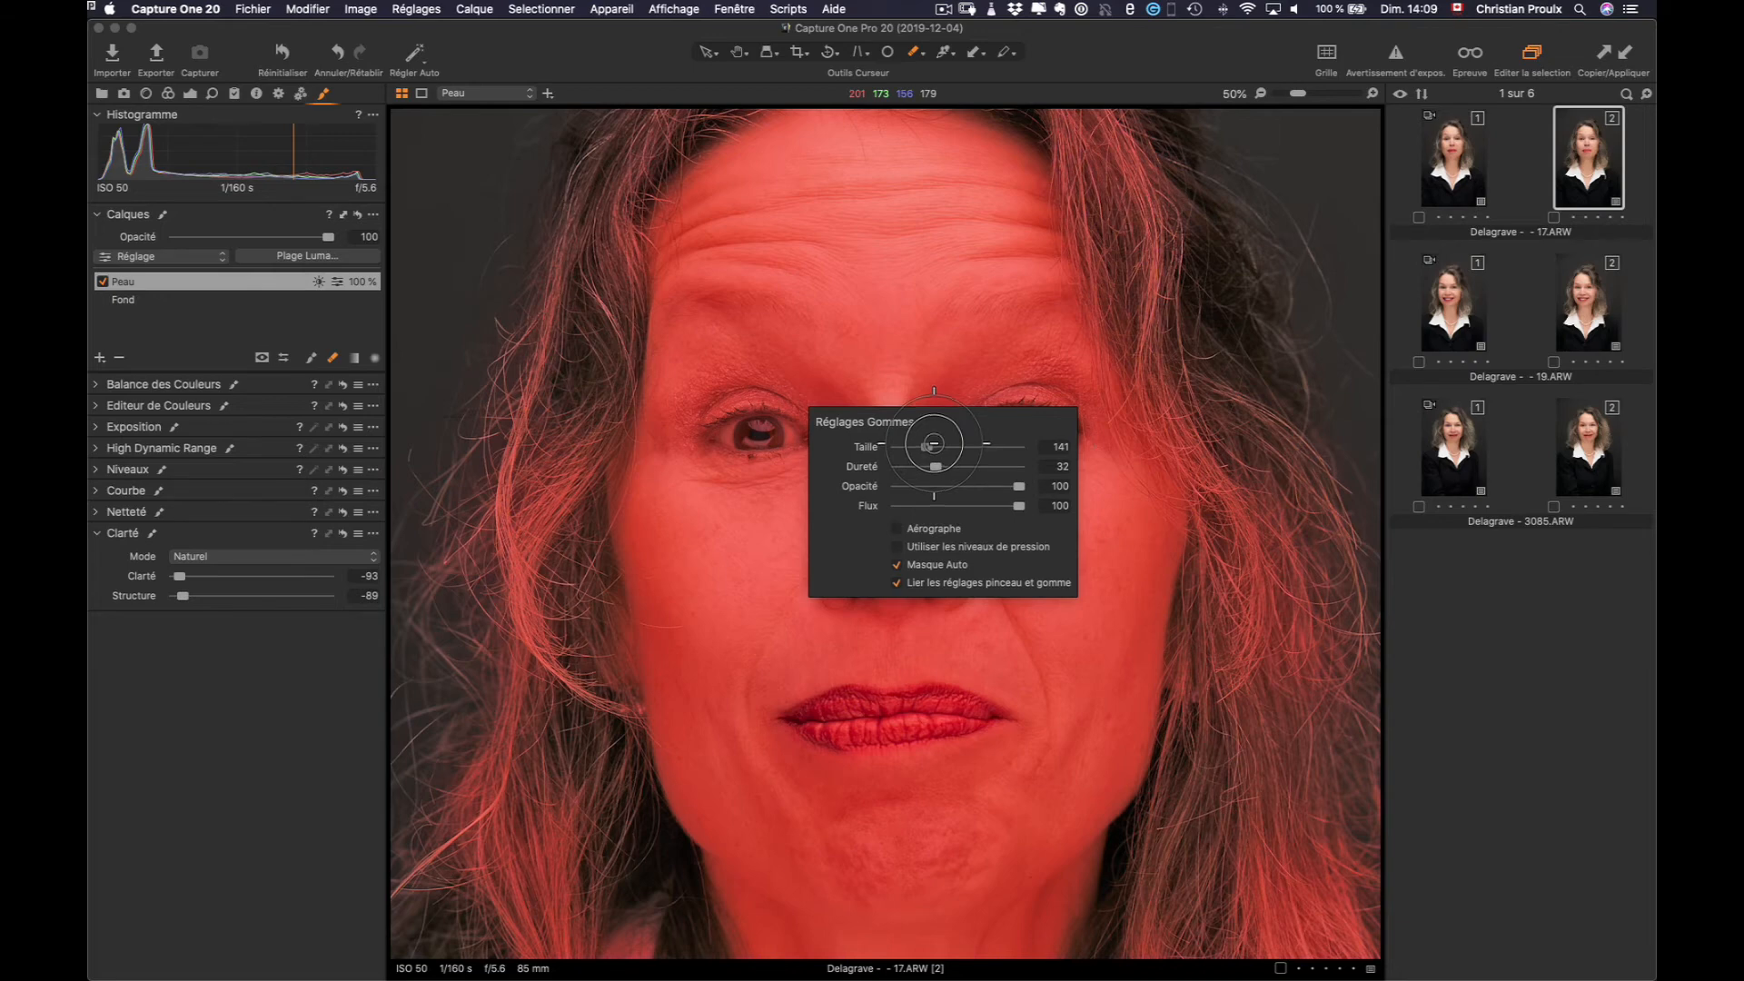
pyautogui.click(761, 430)
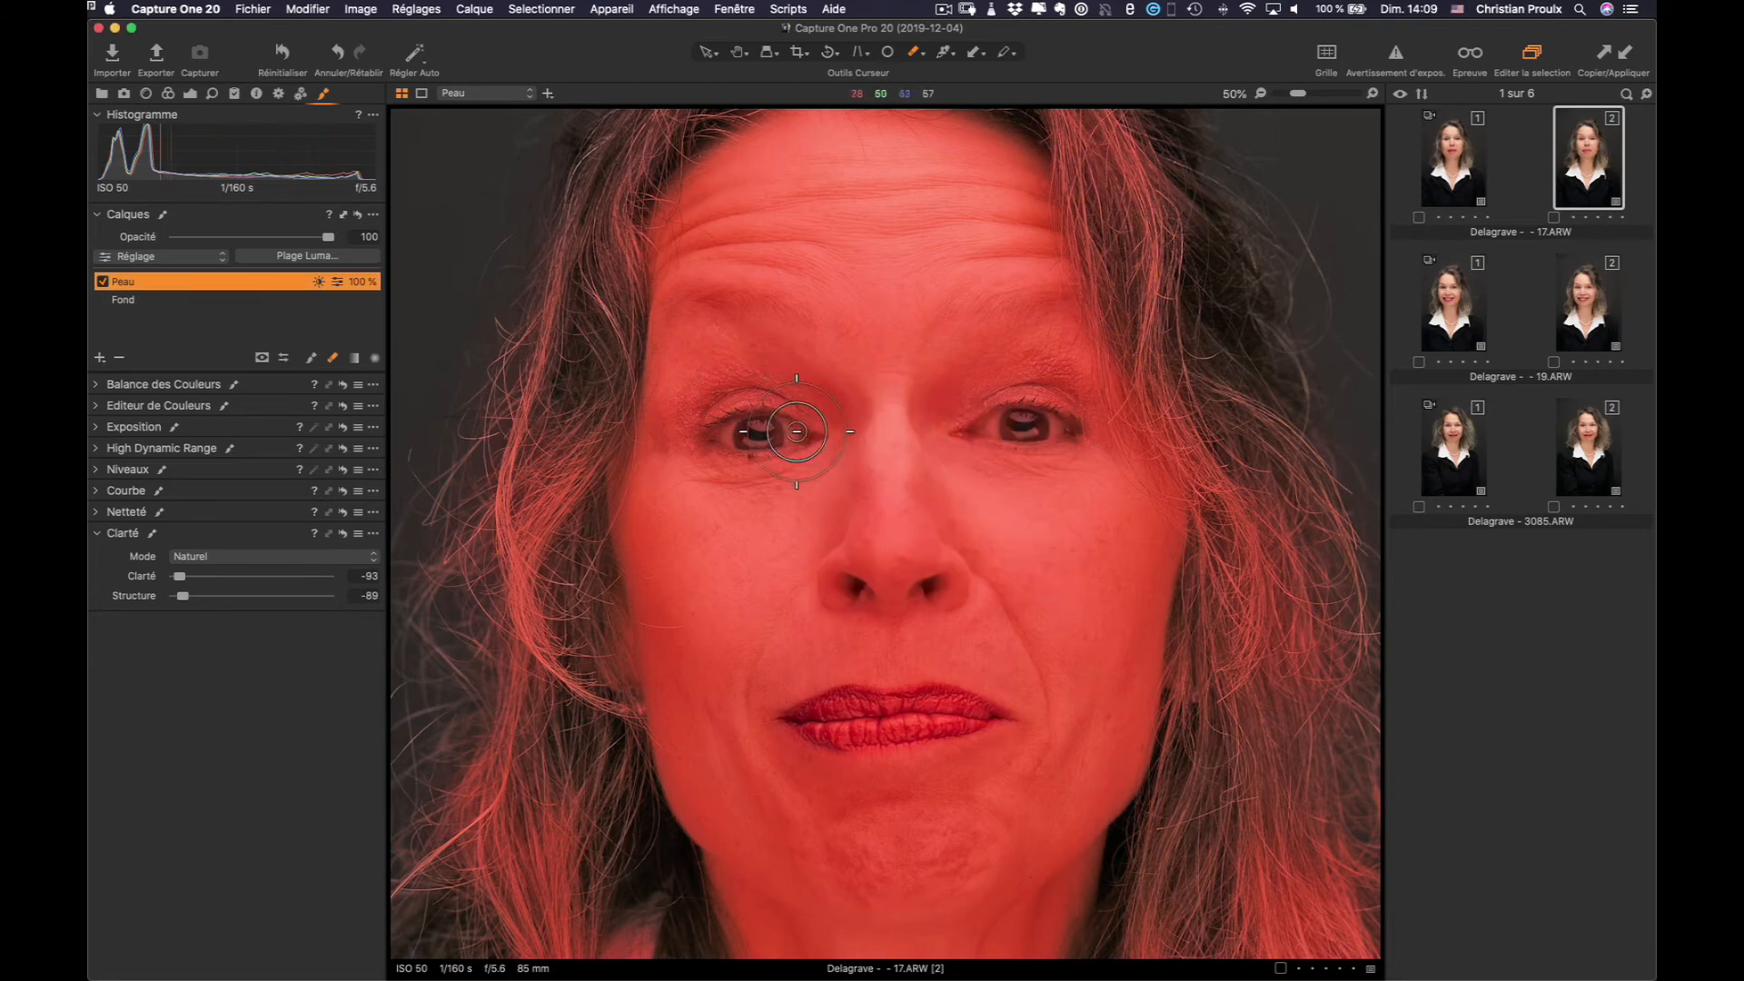
# Erase the Peau mask over both eyes and eyelids, then fit the portrait to view
pyautogui.moveTo(793, 429)
pyautogui.mouseDown()
pyautogui.moveTo(726, 422)
pyautogui.moveTo(785, 423)
pyautogui.moveTo(723, 407)
pyautogui.moveTo(779, 411)
pyautogui.moveTo(717, 395)
pyautogui.moveTo(729, 386)
pyautogui.moveTo(718, 396)
pyautogui.moveTo(712, 373)
pyautogui.moveTo(797, 409)
pyautogui.moveTo(700, 383)
pyautogui.moveTo(680, 432)
pyautogui.moveTo(722, 449)
pyautogui.moveTo(788, 432)
pyautogui.moveTo(727, 375)
pyautogui.moveTo(773, 324)
pyautogui.moveTo(855, 311)
pyautogui.moveTo(869, 363)
pyautogui.moveTo(829, 368)
pyautogui.moveTo(823, 345)
pyautogui.moveTo(761, 335)
pyautogui.moveTo(665, 352)
pyautogui.moveTo(790, 343)
pyautogui.mouseUp()
pyautogui.press('m')
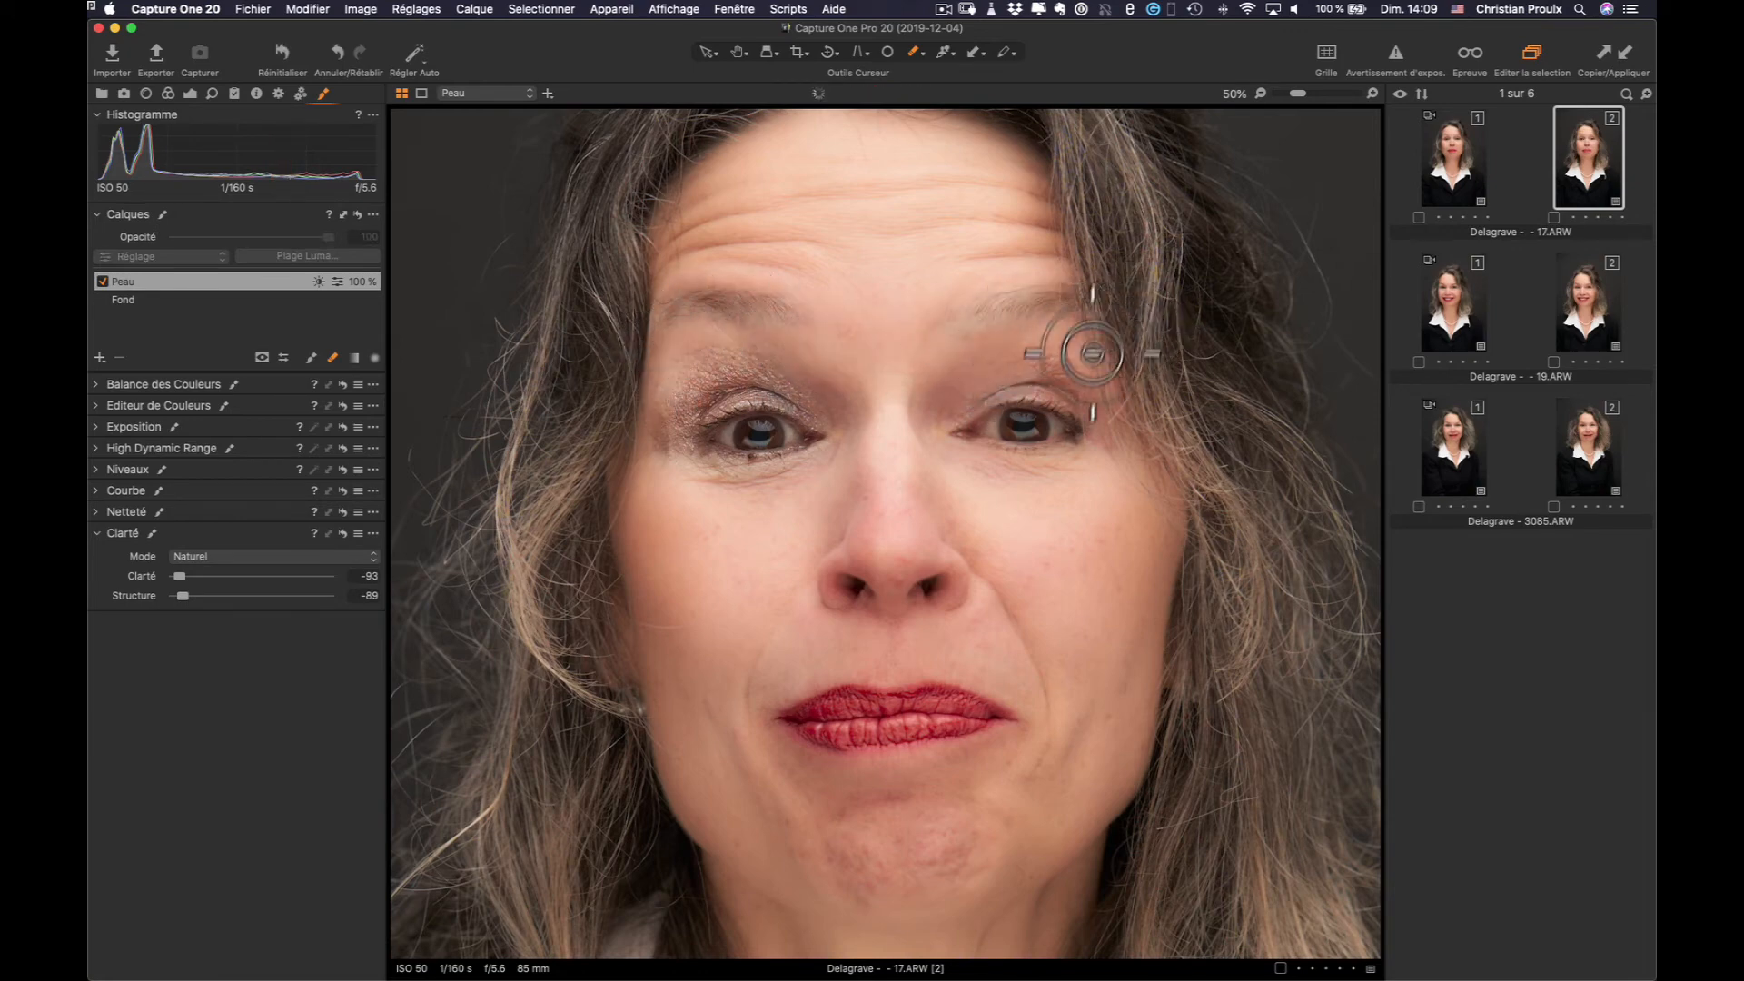
pyautogui.moveTo(1093, 354)
pyautogui.mouseDown()
pyautogui.moveTo(1084, 429)
pyautogui.moveTo(1001, 439)
pyautogui.moveTo(1087, 416)
pyautogui.moveTo(1145, 430)
pyautogui.moveTo(1078, 408)
pyautogui.moveTo(995, 426)
pyautogui.moveTo(1043, 399)
pyautogui.moveTo(1133, 402)
pyautogui.moveTo(1007, 418)
pyautogui.moveTo(1086, 428)
pyautogui.moveTo(978, 453)
pyautogui.moveTo(1124, 454)
pyautogui.moveTo(1017, 467)
pyautogui.moveTo(1133, 475)
pyautogui.moveTo(1008, 475)
pyautogui.moveTo(1124, 476)
pyautogui.moveTo(1146, 375)
pyautogui.moveTo(1194, 487)
pyautogui.moveTo(1177, 452)
pyautogui.moveTo(1256, 528)
pyautogui.moveTo(1114, 496)
pyautogui.mouseUp()
pyautogui.moveTo(663, 375)
pyautogui.mouseDown()
pyautogui.moveTo(617, 500)
pyautogui.moveTo(596, 499)
pyautogui.mouseUp()
pyautogui.press(',')
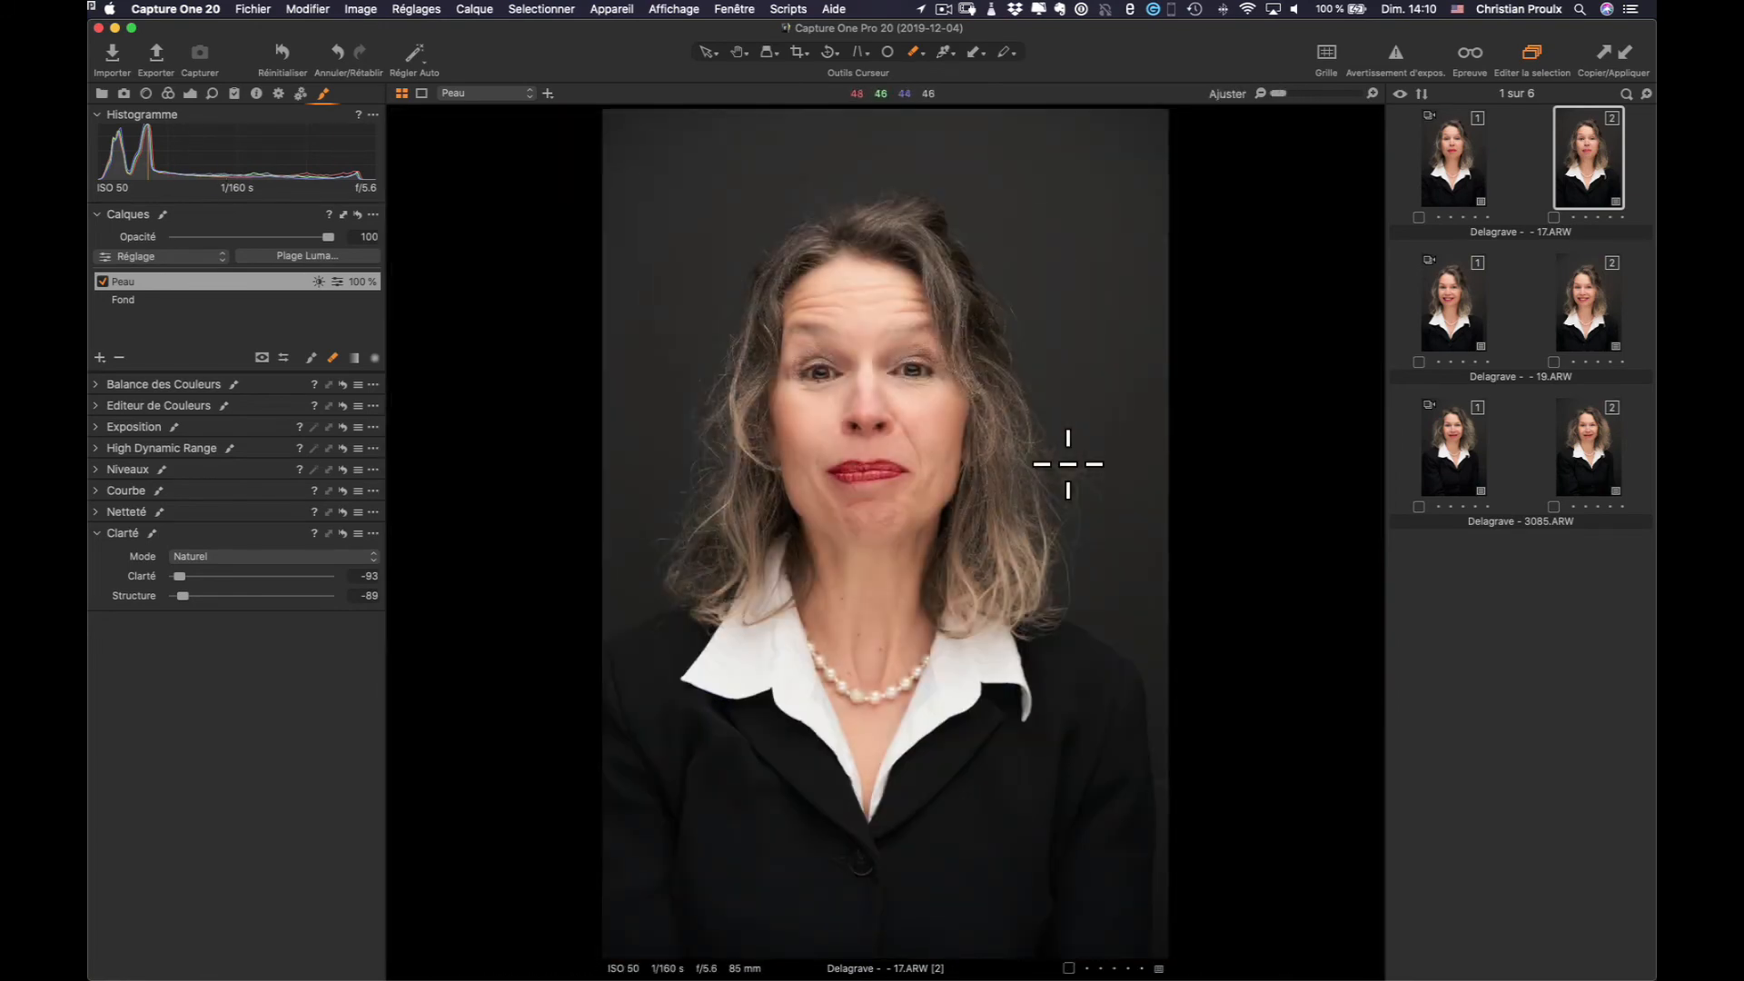
# Show the Peau mask in greyscale and erase the leftover mask over both eyes
pyautogui.press('m')
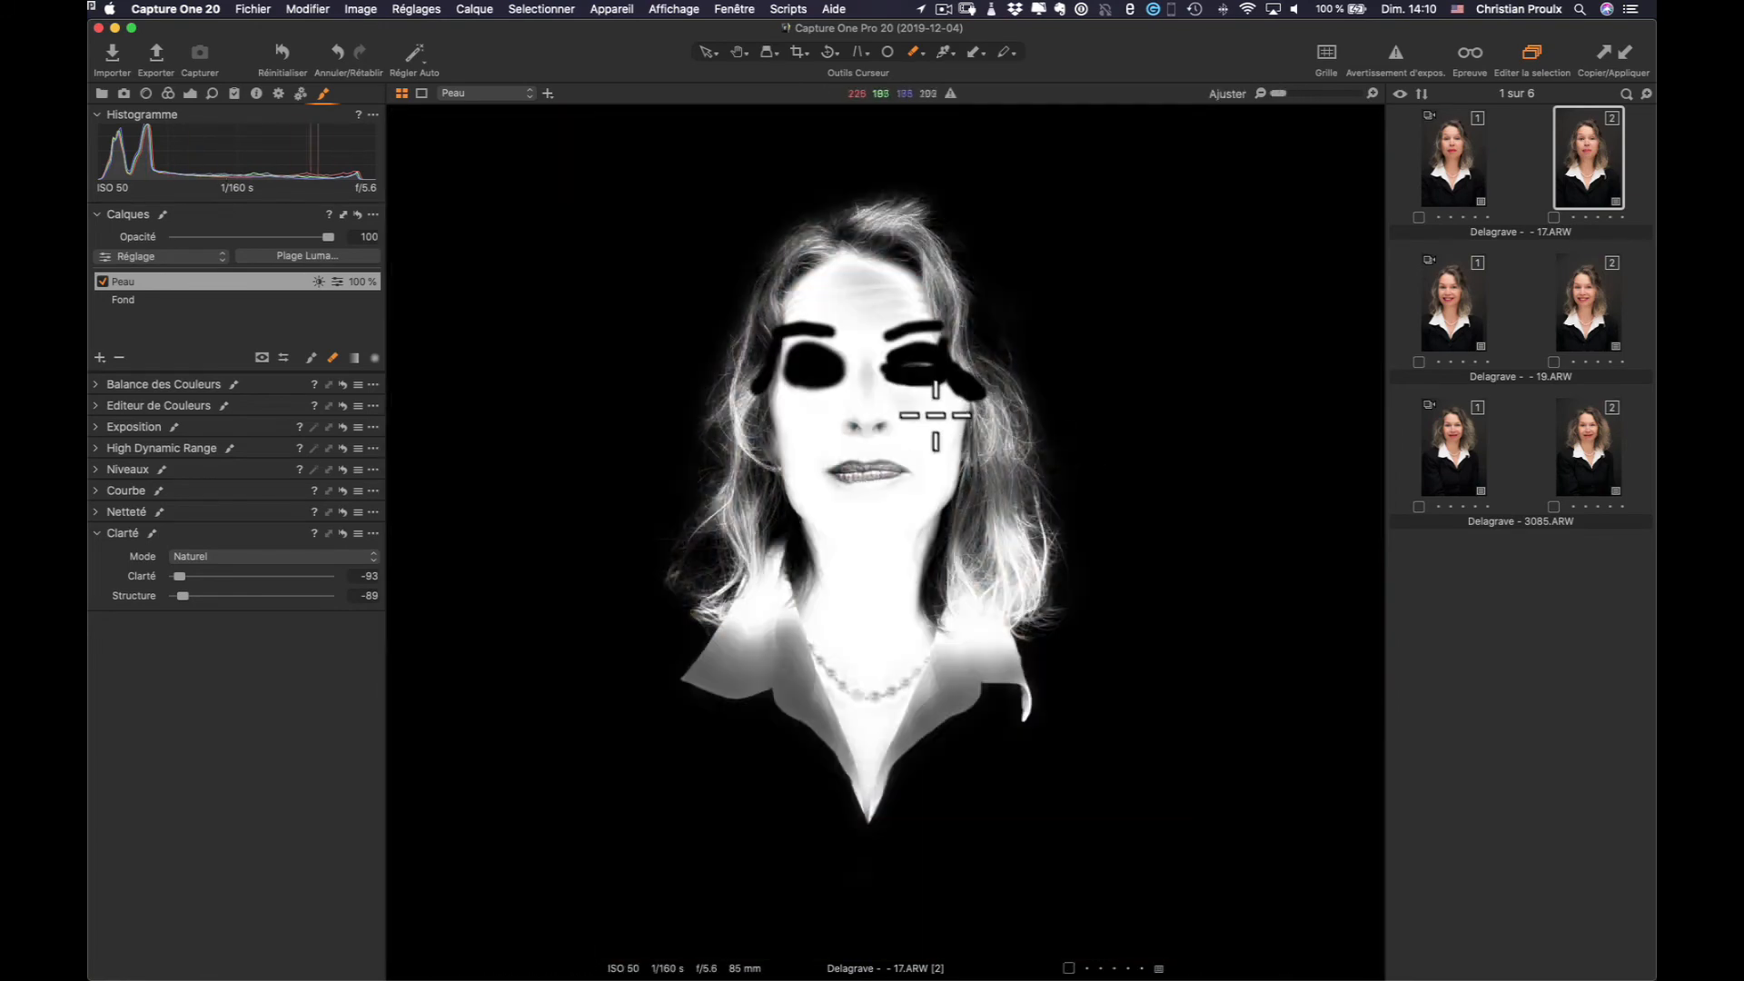
pyautogui.moveTo(930, 380); pyautogui.dragTo(922, 380)
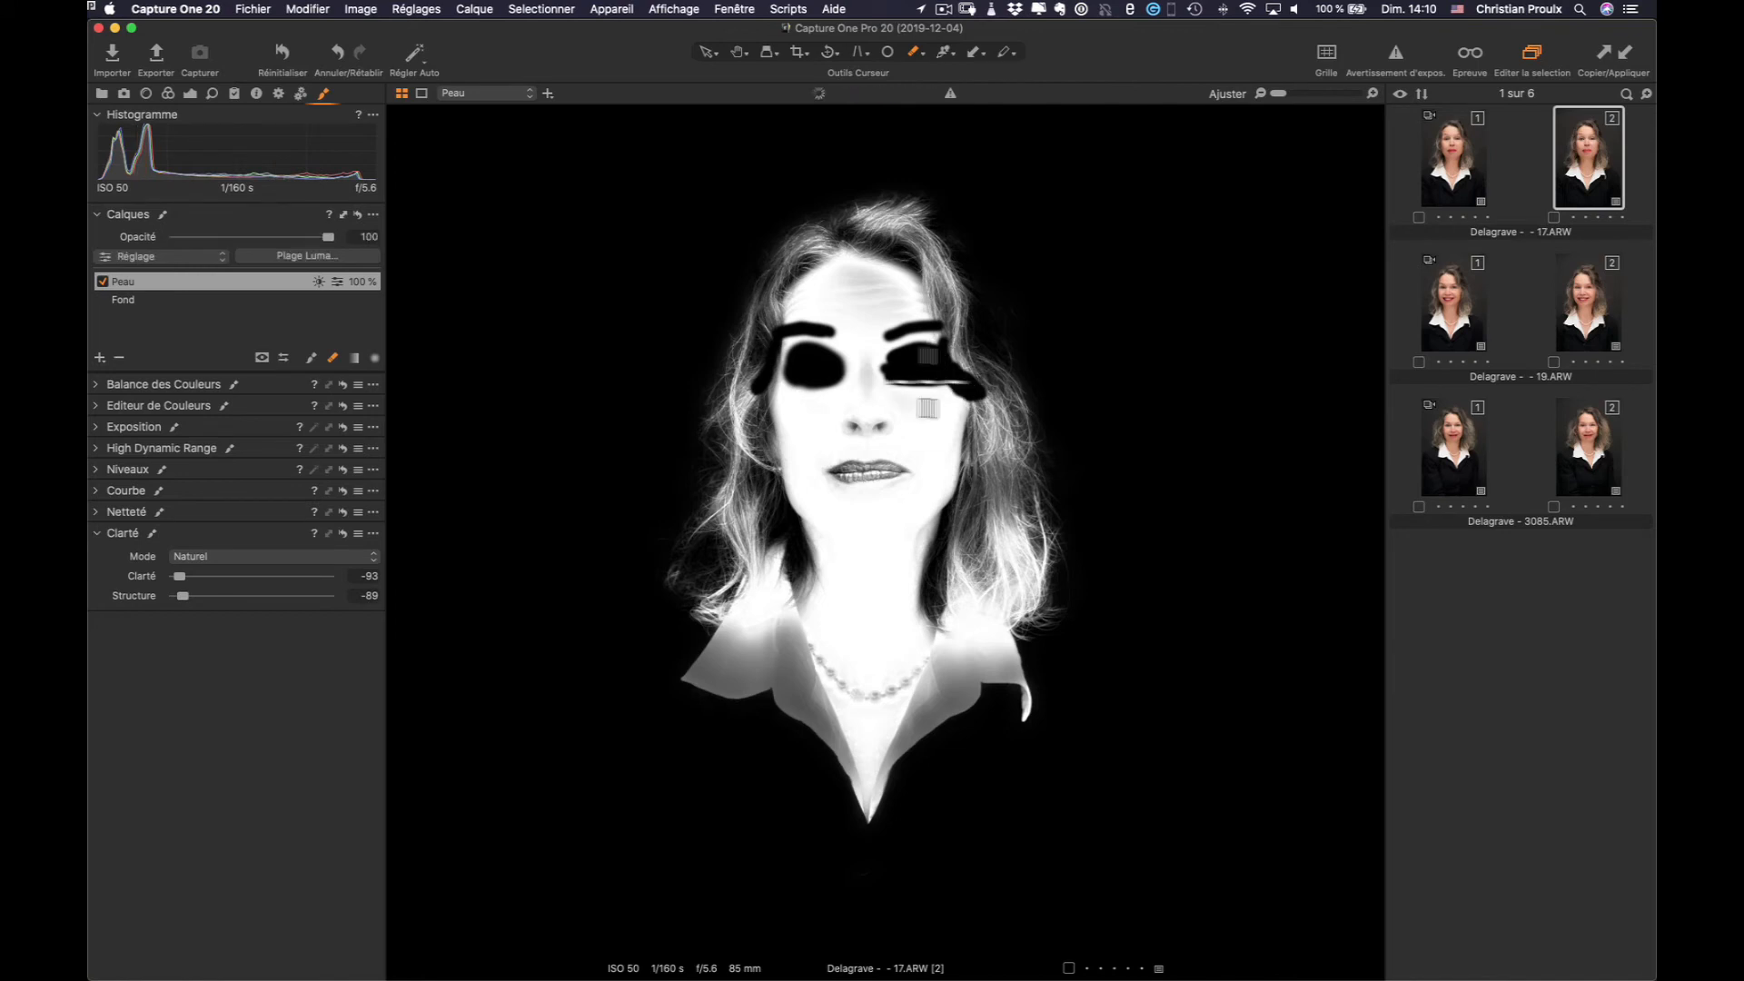
pyautogui.moveTo(817, 387); pyautogui.dragTo(805, 394)
# With the eraser at size 227, erase the hair around the face, neck and head from the mask
pyautogui.rightClick(1089, 381)
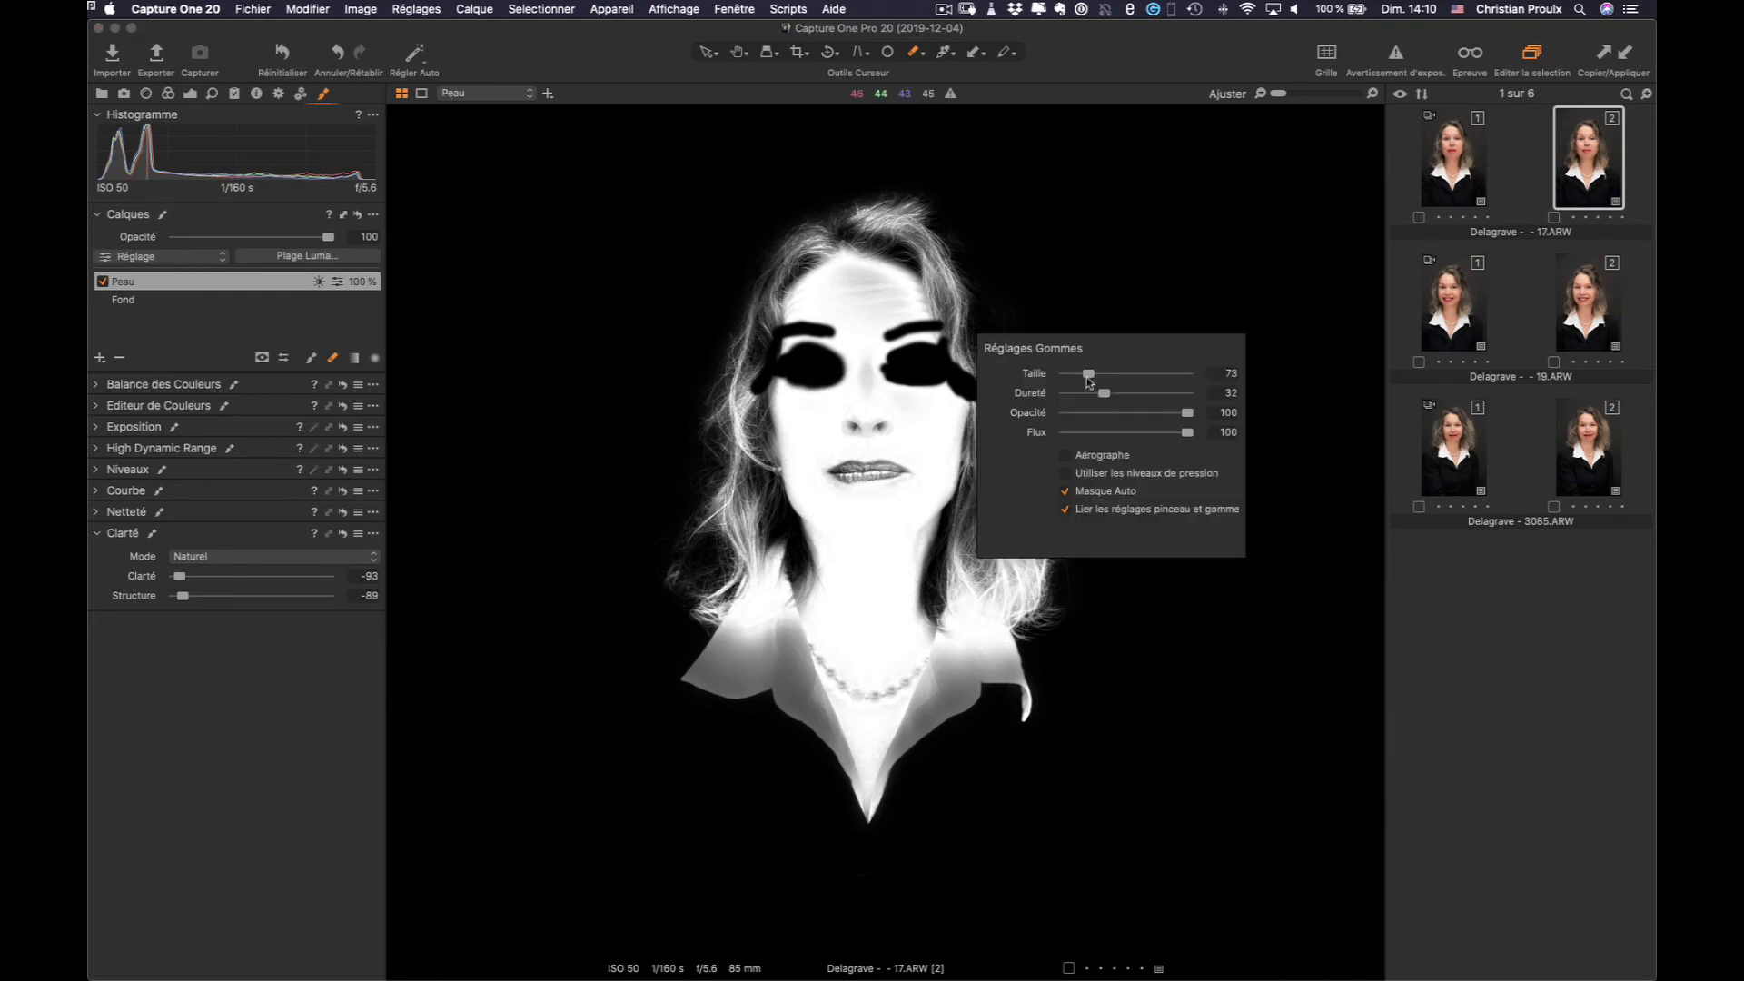
pyautogui.moveTo(1088, 376); pyautogui.dragTo(1101, 374)
pyautogui.click(1119, 312)
pyautogui.moveTo(1040, 495)
pyautogui.mouseDown()
pyautogui.moveTo(1032, 420)
pyautogui.moveTo(1022, 492)
pyautogui.moveTo(1054, 505)
pyautogui.moveTo(1070, 490)
pyautogui.moveTo(1070, 617)
pyautogui.moveTo(1077, 603)
pyautogui.moveTo(1051, 645)
pyautogui.moveTo(1015, 586)
pyautogui.moveTo(1003, 596)
pyautogui.moveTo(1035, 491)
pyautogui.mouseUp()
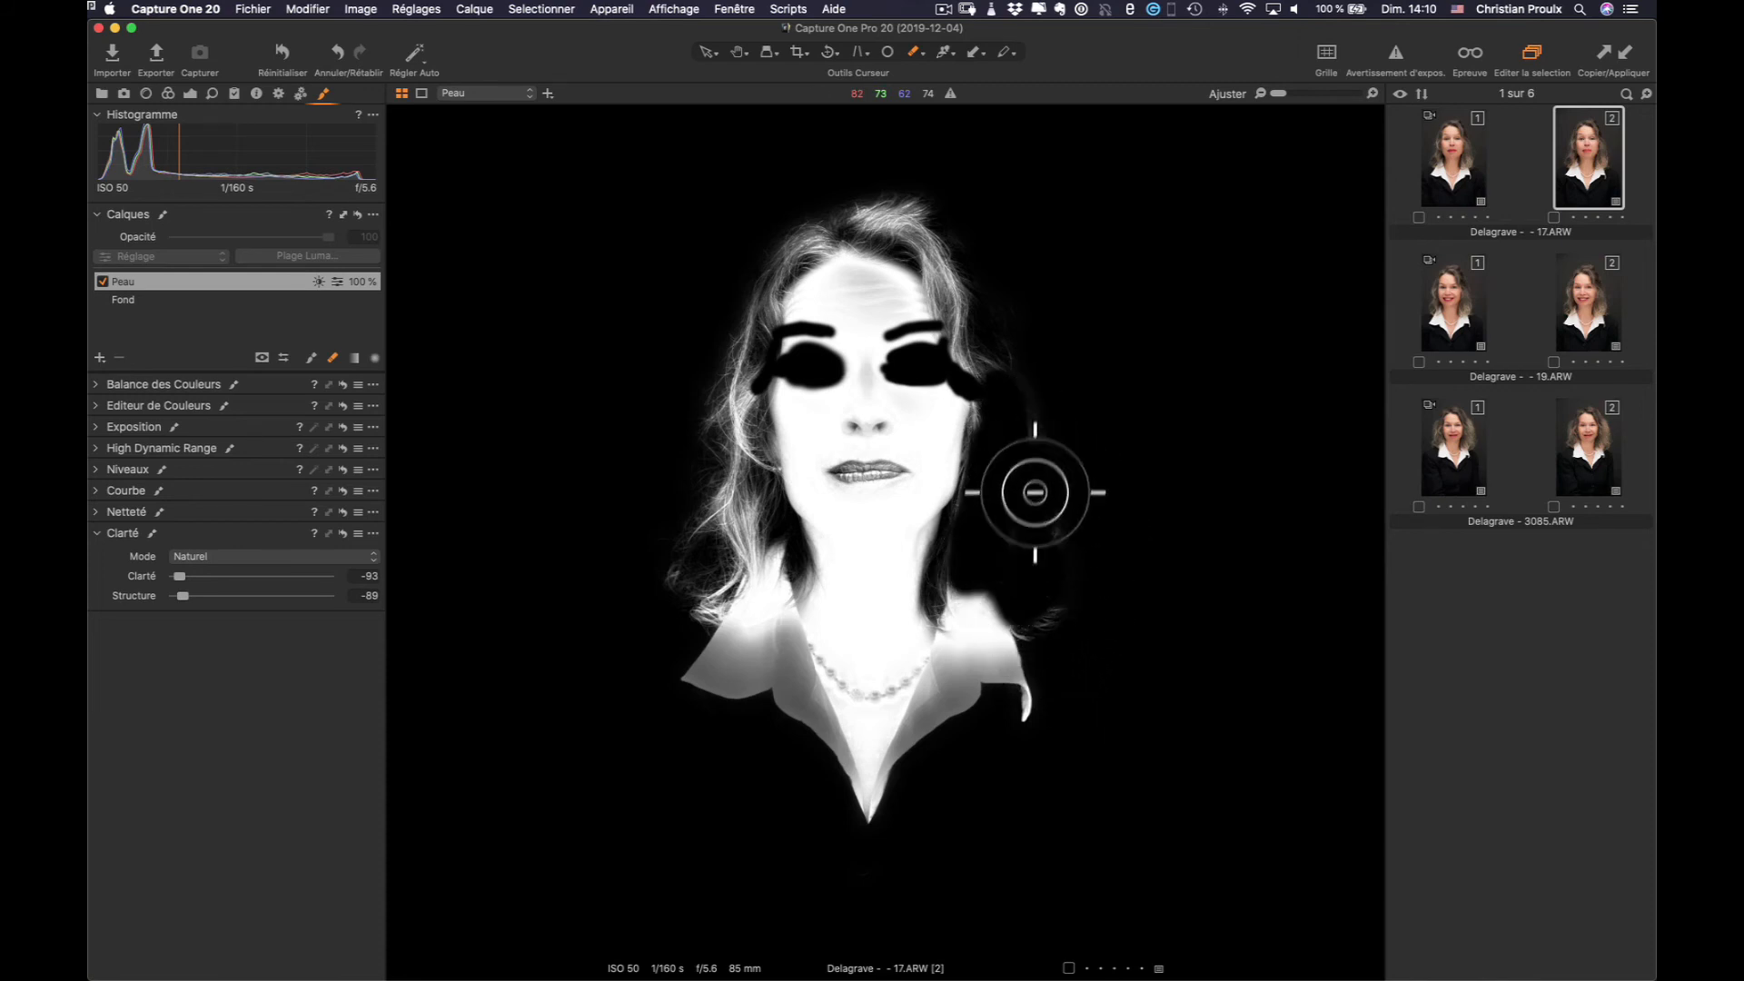
pyautogui.moveTo(803, 583)
pyautogui.mouseDown()
pyautogui.moveTo(771, 550)
pyautogui.moveTo(743, 601)
pyautogui.moveTo(727, 594)
pyautogui.moveTo(723, 628)
pyautogui.moveTo(740, 627)
pyautogui.moveTo(767, 522)
pyautogui.moveTo(774, 393)
pyautogui.moveTo(744, 483)
pyautogui.moveTo(744, 405)
pyautogui.moveTo(769, 363)
pyautogui.mouseUp()
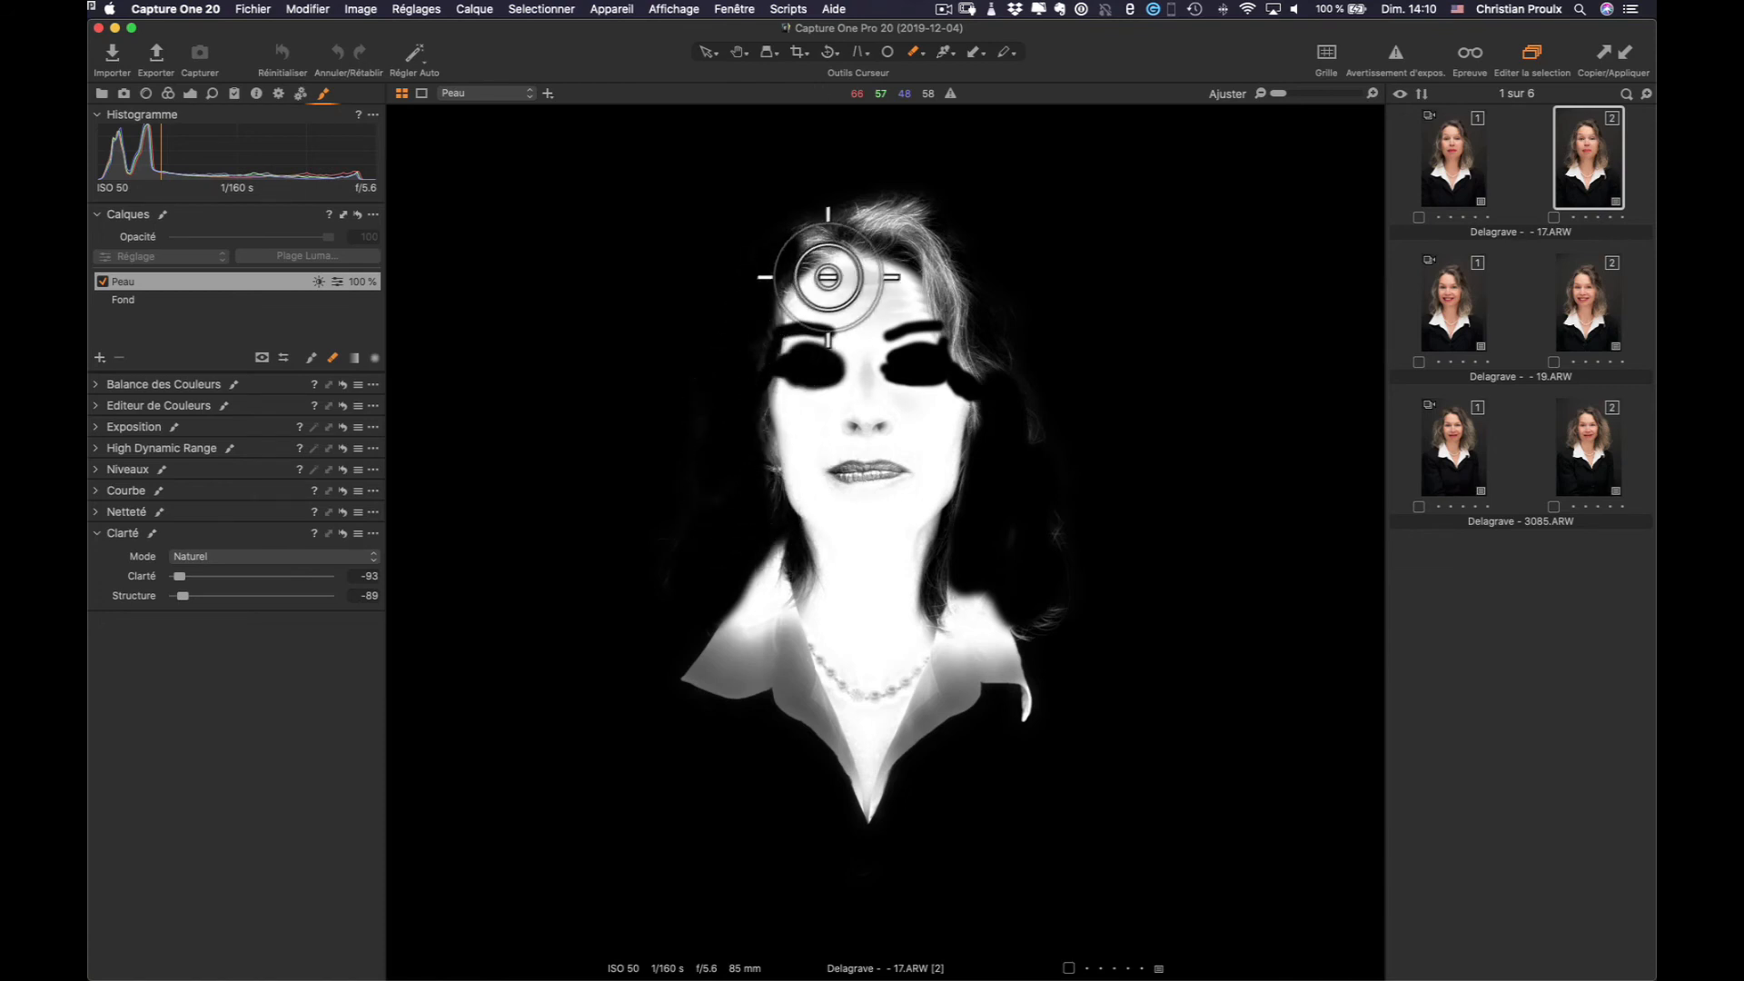
pyautogui.moveTo(885, 255)
pyautogui.mouseDown()
pyautogui.moveTo(981, 263)
pyautogui.moveTo(987, 277)
pyautogui.moveTo(950, 273)
pyautogui.moveTo(1061, 463)
pyautogui.moveTo(1089, 587)
pyautogui.moveTo(1083, 652)
pyautogui.moveTo(1016, 657)
pyautogui.moveTo(1007, 694)
pyautogui.moveTo(1053, 672)
pyautogui.moveTo(1088, 694)
pyautogui.moveTo(1061, 700)
pyautogui.moveTo(1054, 746)
pyautogui.moveTo(1068, 685)
pyautogui.moveTo(1036, 670)
pyautogui.moveTo(1041, 647)
pyautogui.moveTo(999, 766)
pyautogui.moveTo(1049, 641)
pyautogui.moveTo(1007, 671)
pyautogui.moveTo(997, 688)
pyautogui.moveTo(1049, 756)
pyautogui.moveTo(1008, 741)
pyautogui.moveTo(969, 757)
pyautogui.moveTo(915, 861)
pyautogui.moveTo(825, 796)
pyautogui.moveTo(772, 603)
pyautogui.moveTo(795, 608)
pyautogui.moveTo(734, 716)
pyautogui.moveTo(772, 709)
pyautogui.moveTo(836, 775)
pyautogui.moveTo(814, 771)
pyautogui.moveTo(792, 710)
pyautogui.moveTo(786, 633)
pyautogui.moveTo(735, 664)
pyautogui.mouseUp()
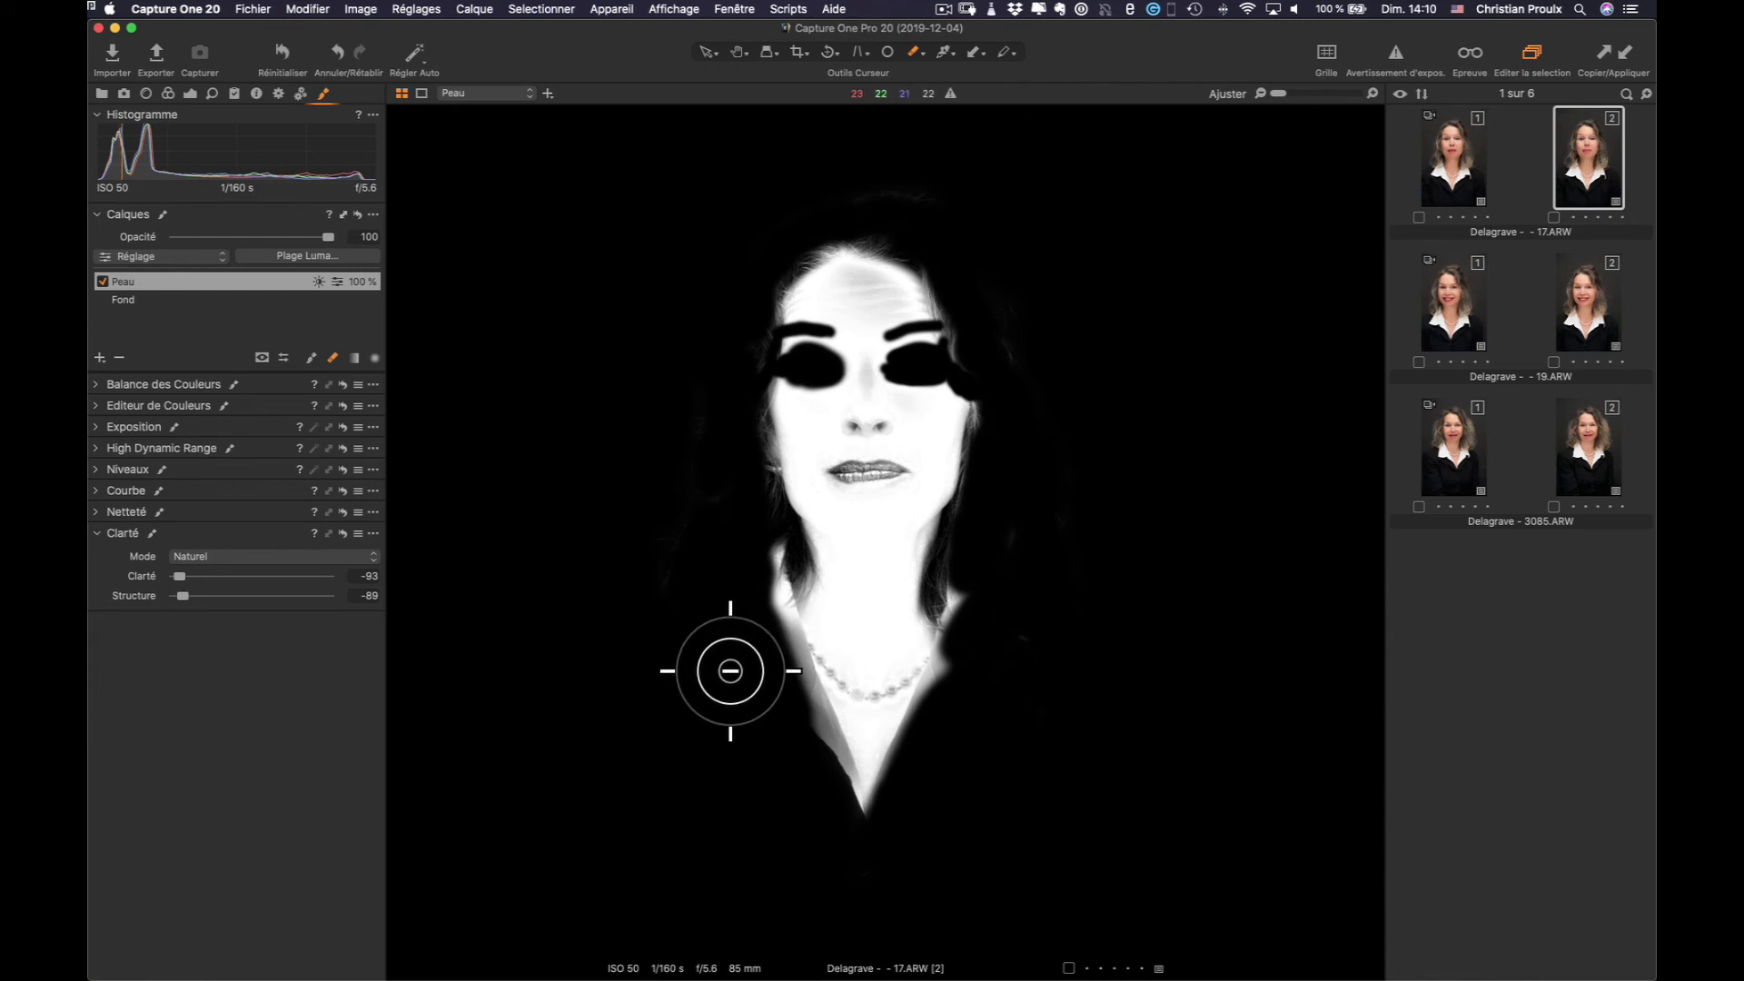
pyautogui.press('m')
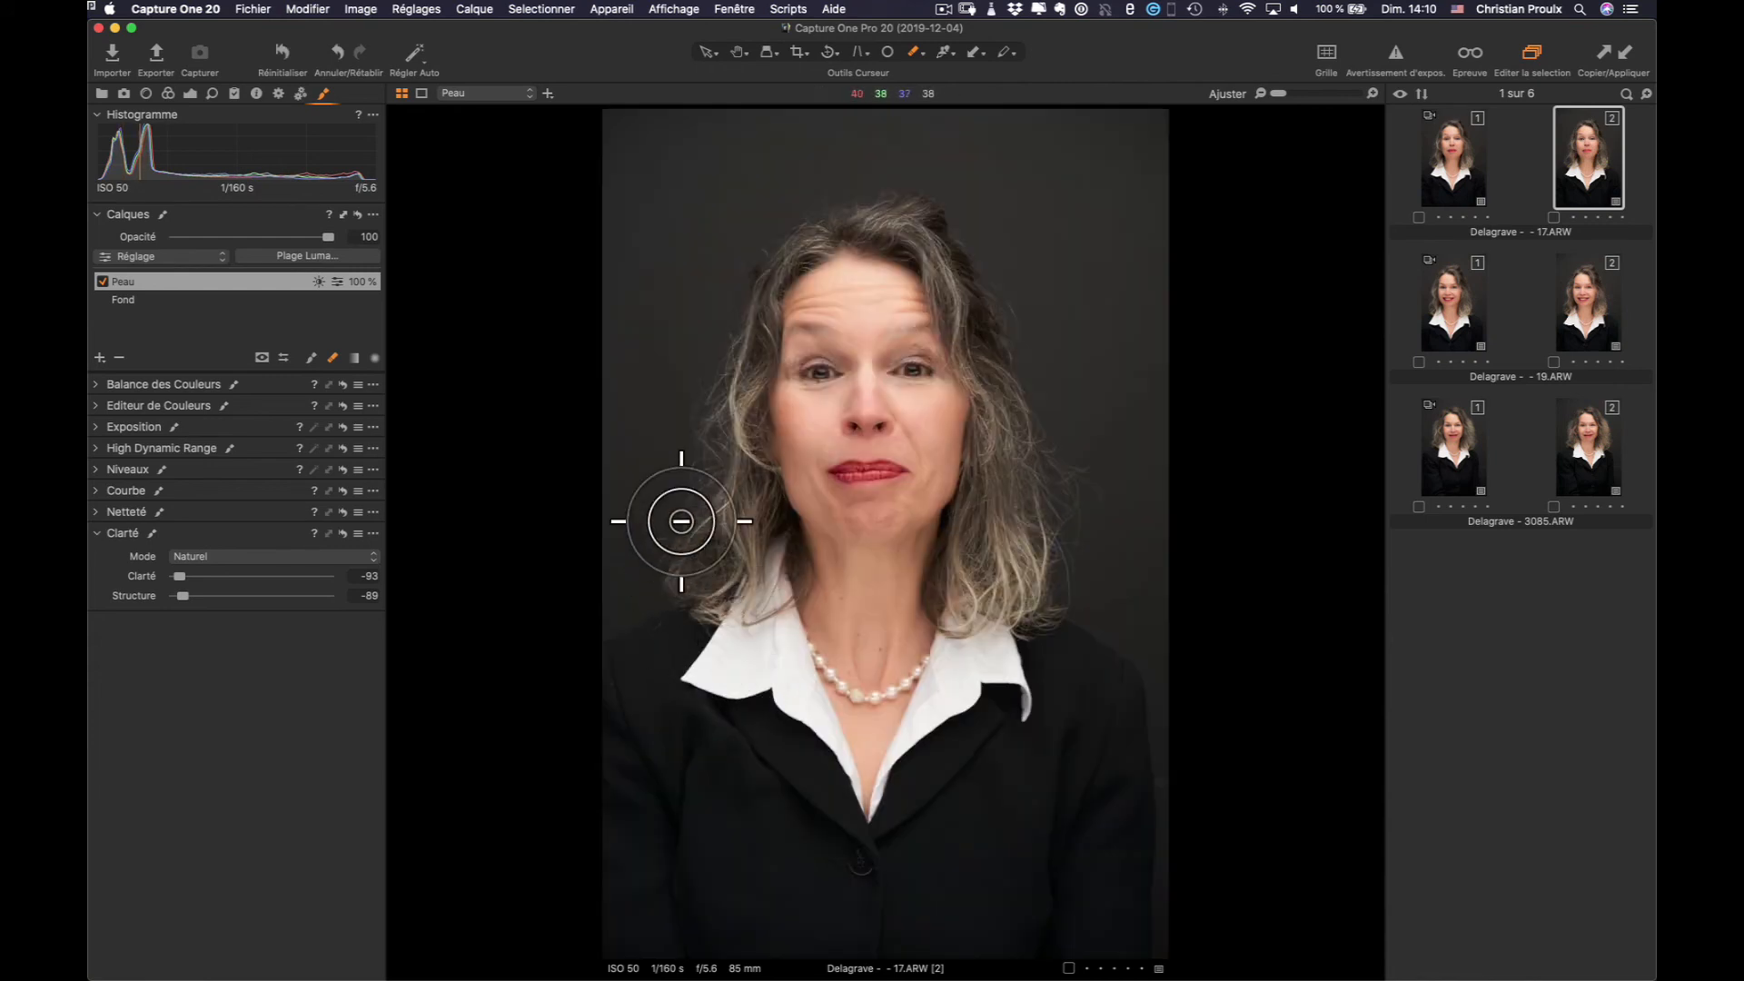
# Rename the Peau layer on 19.ARW, then show 17.ARW and 19.ARW side by side
pyautogui.press('h')
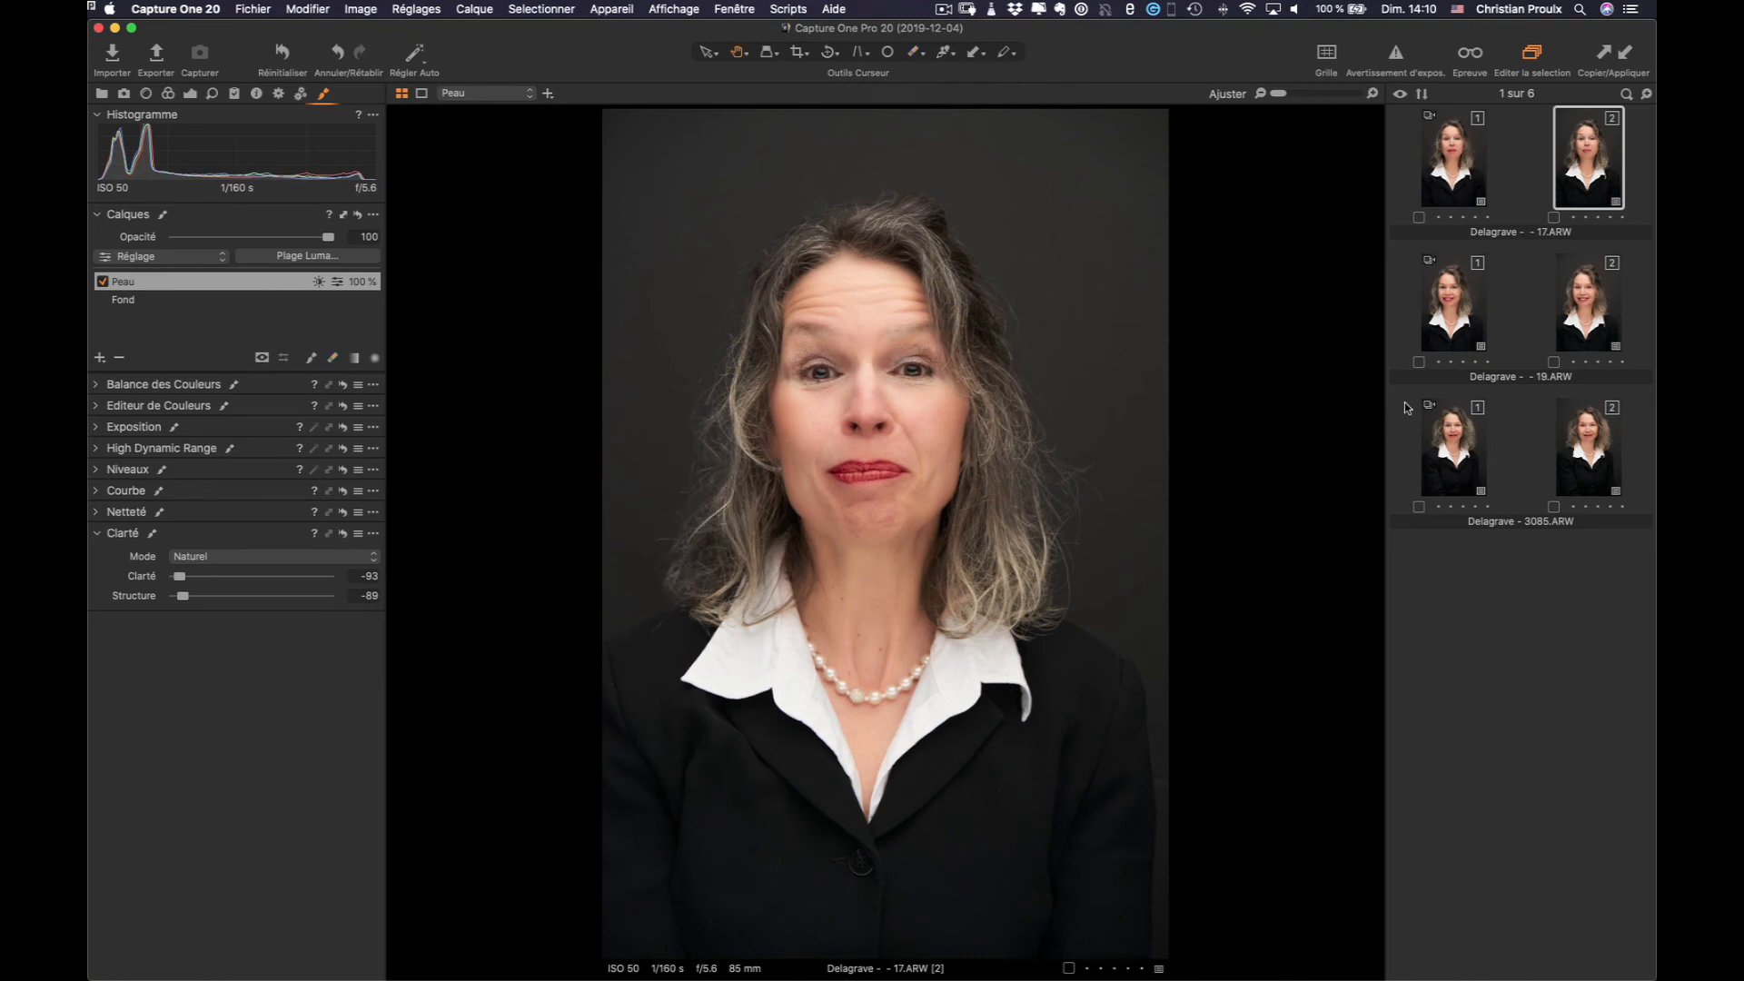
pyautogui.click(1590, 319)
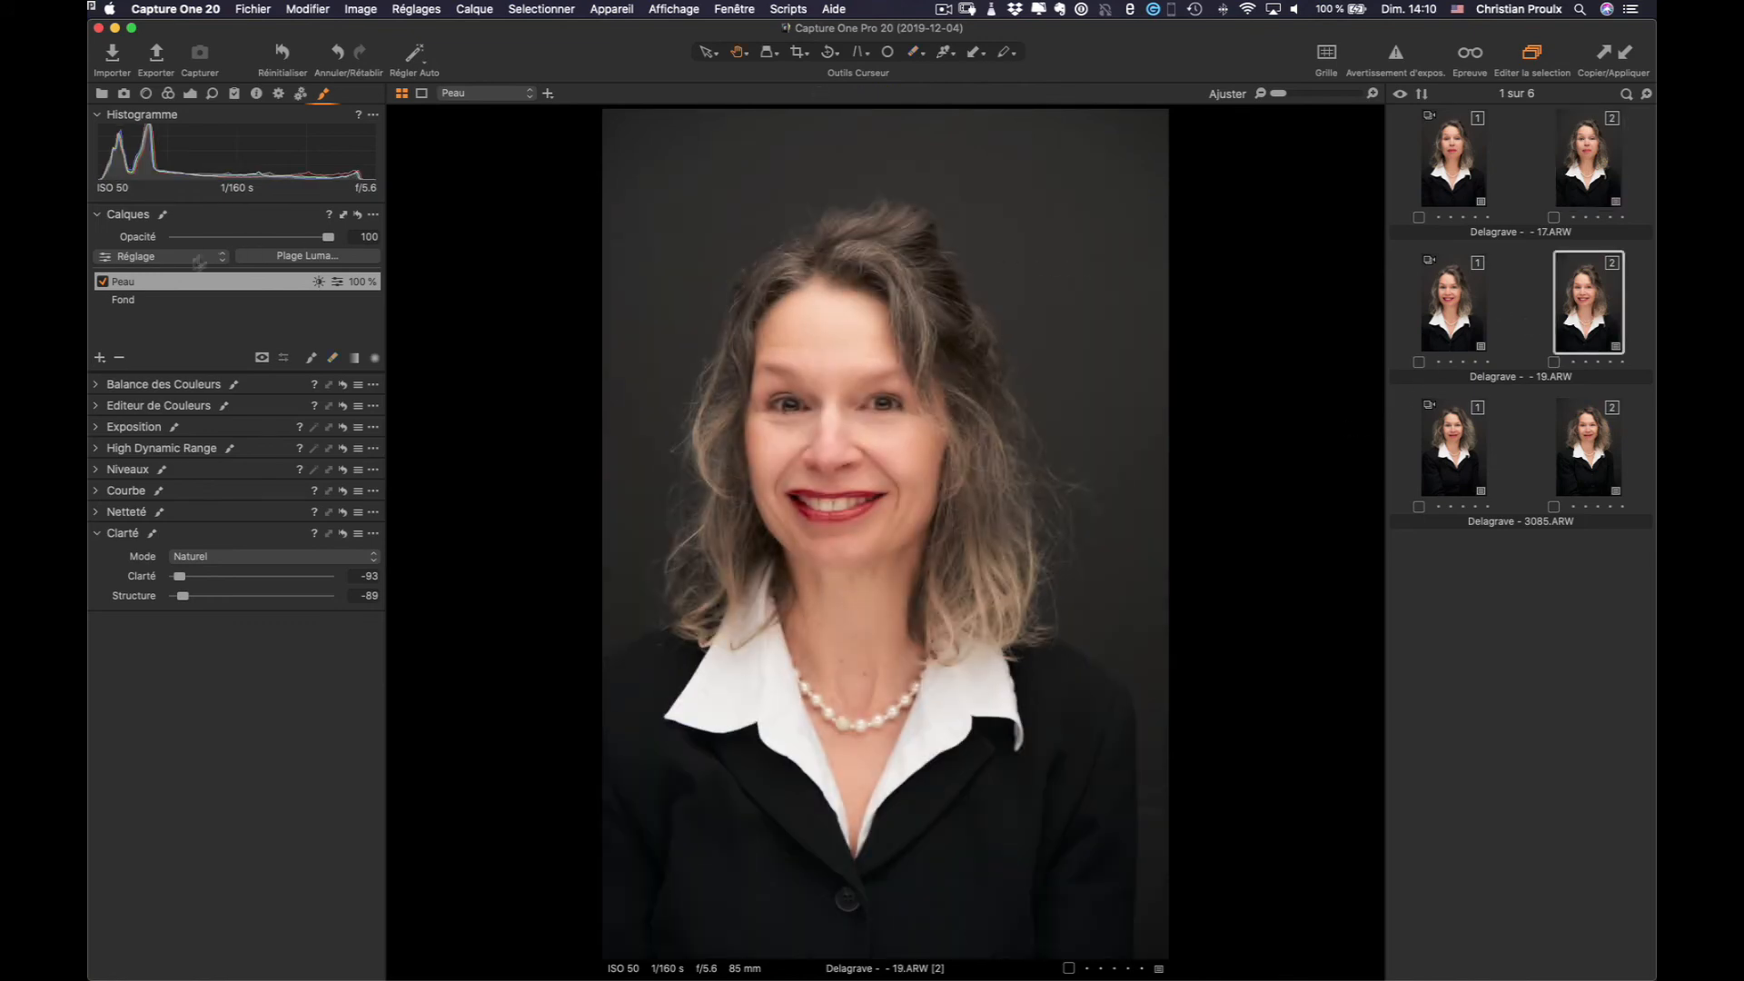
pyautogui.doubleClick(147, 281)
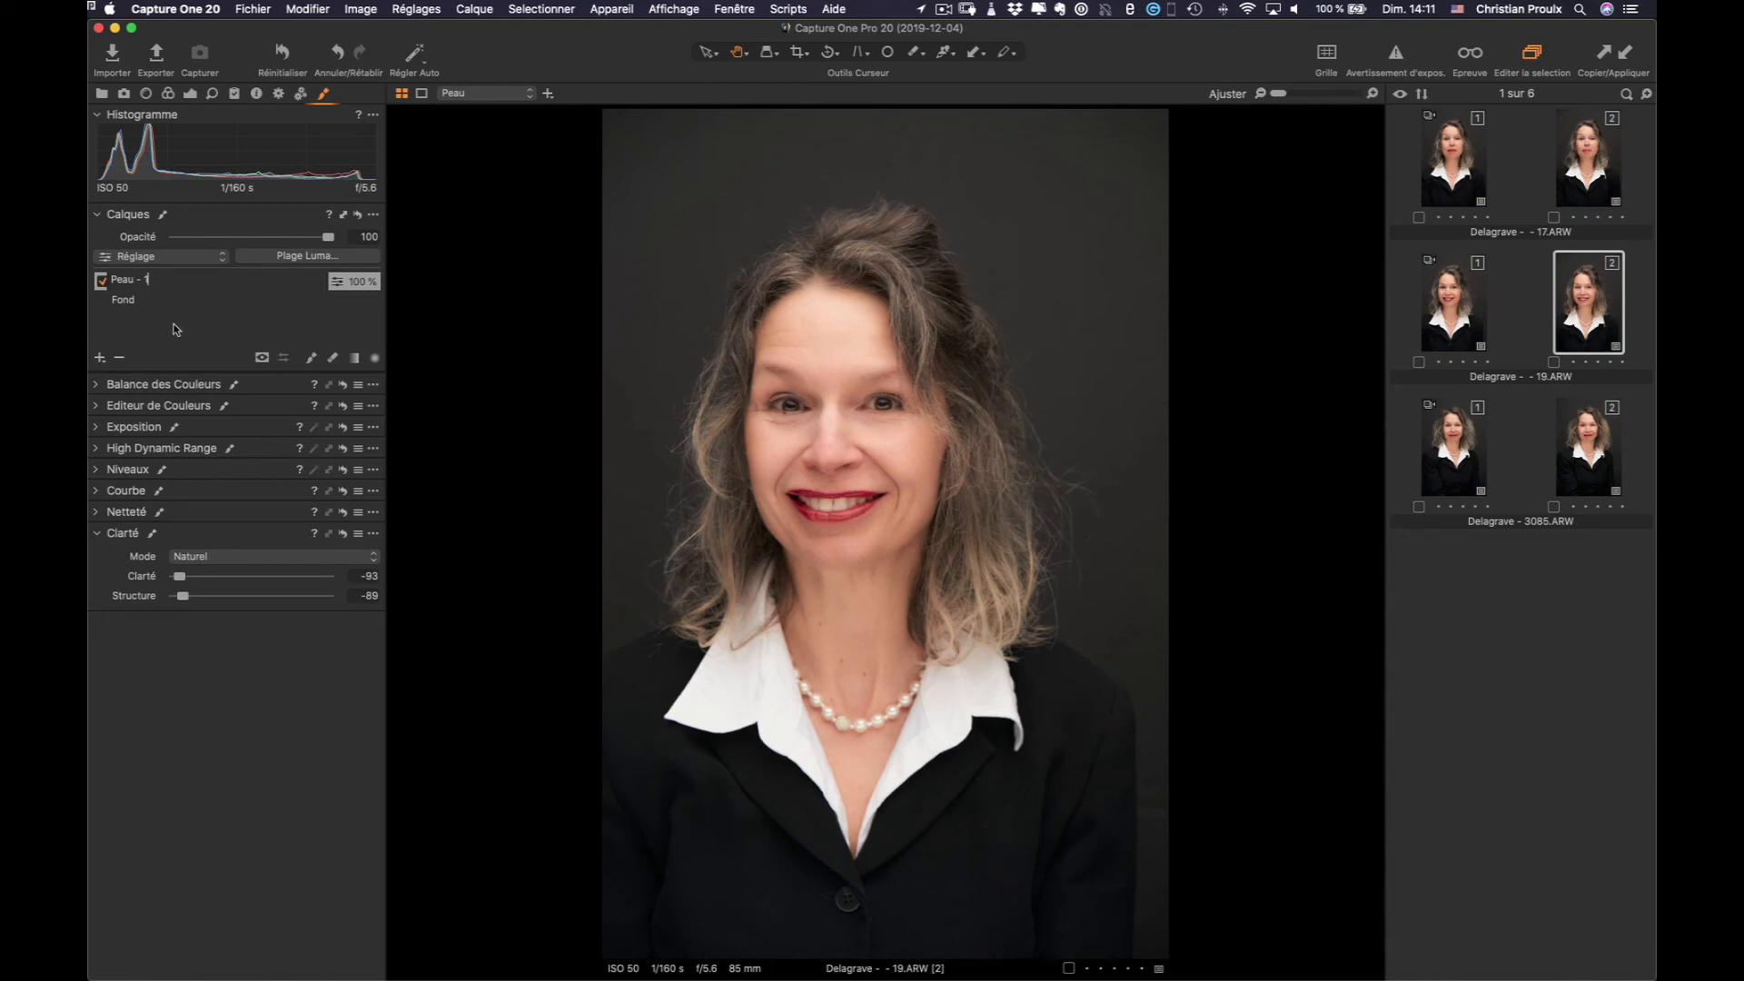
pyautogui.press('Return')
pyautogui.click(1607, 166)
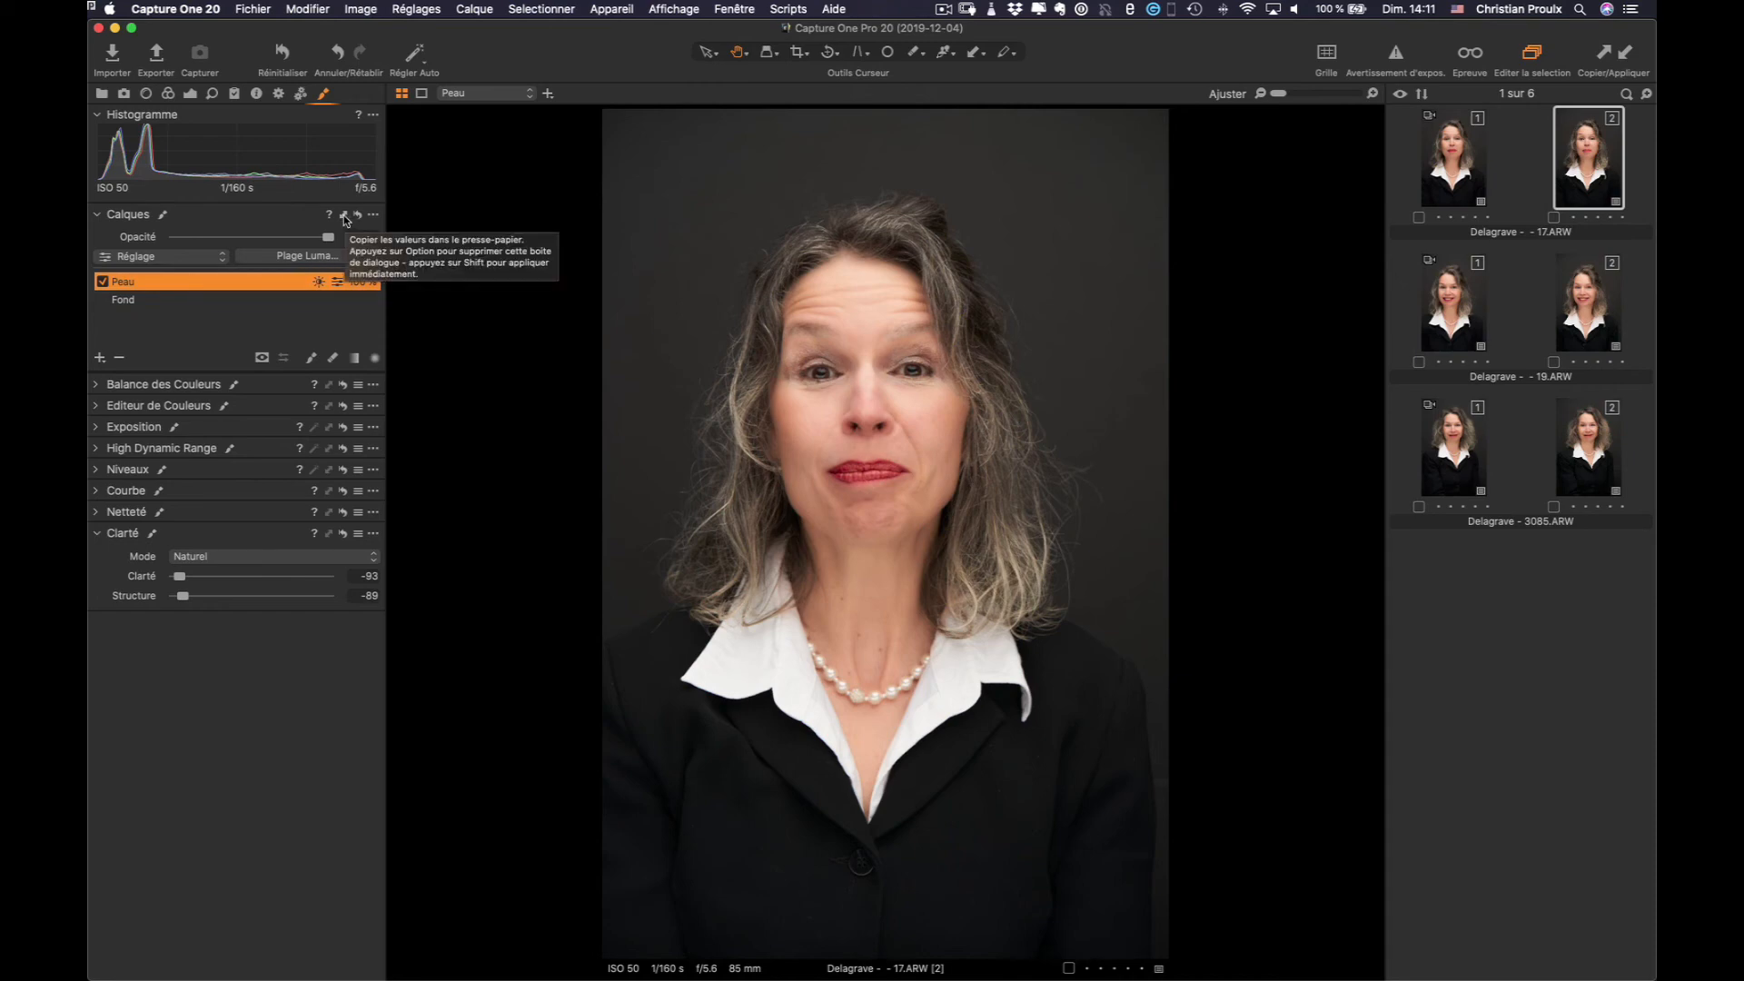
pyautogui.keyDown('super'); pyautogui.click(1576, 299); pyautogui.keyUp('super')
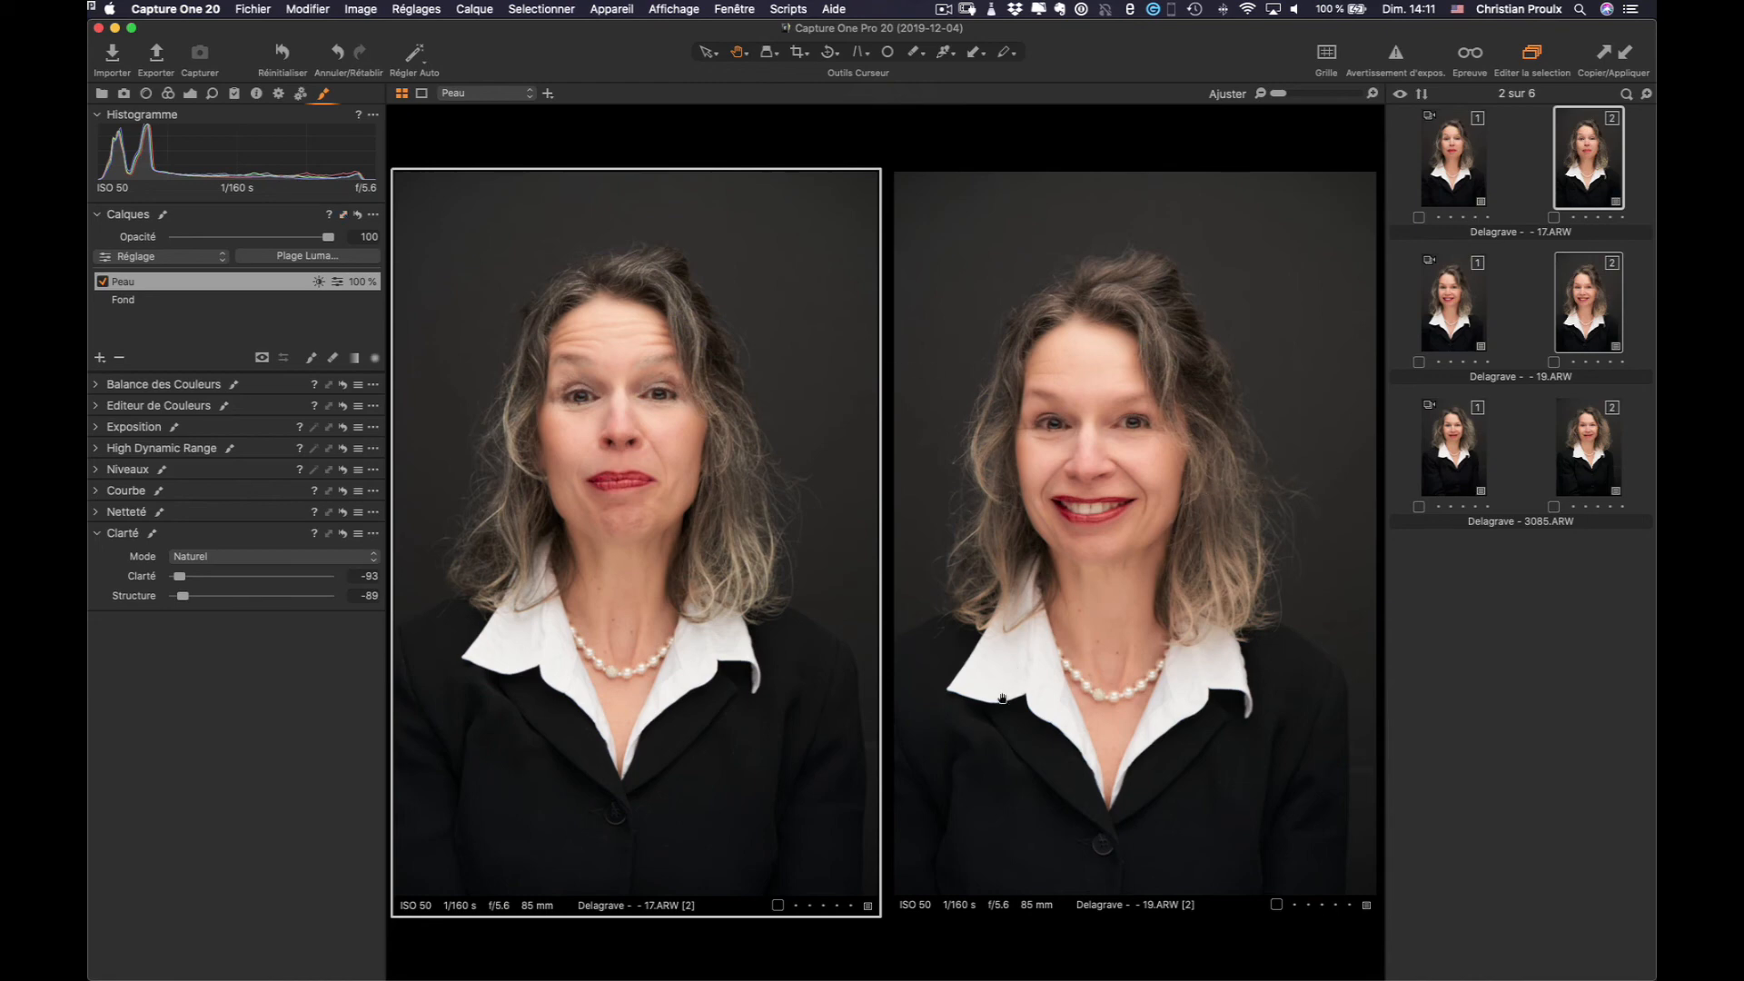
# On 19.ARW, disable the duplicate Peau - 1 layer and briefly display the Peau mask
pyautogui.click(1049, 640)
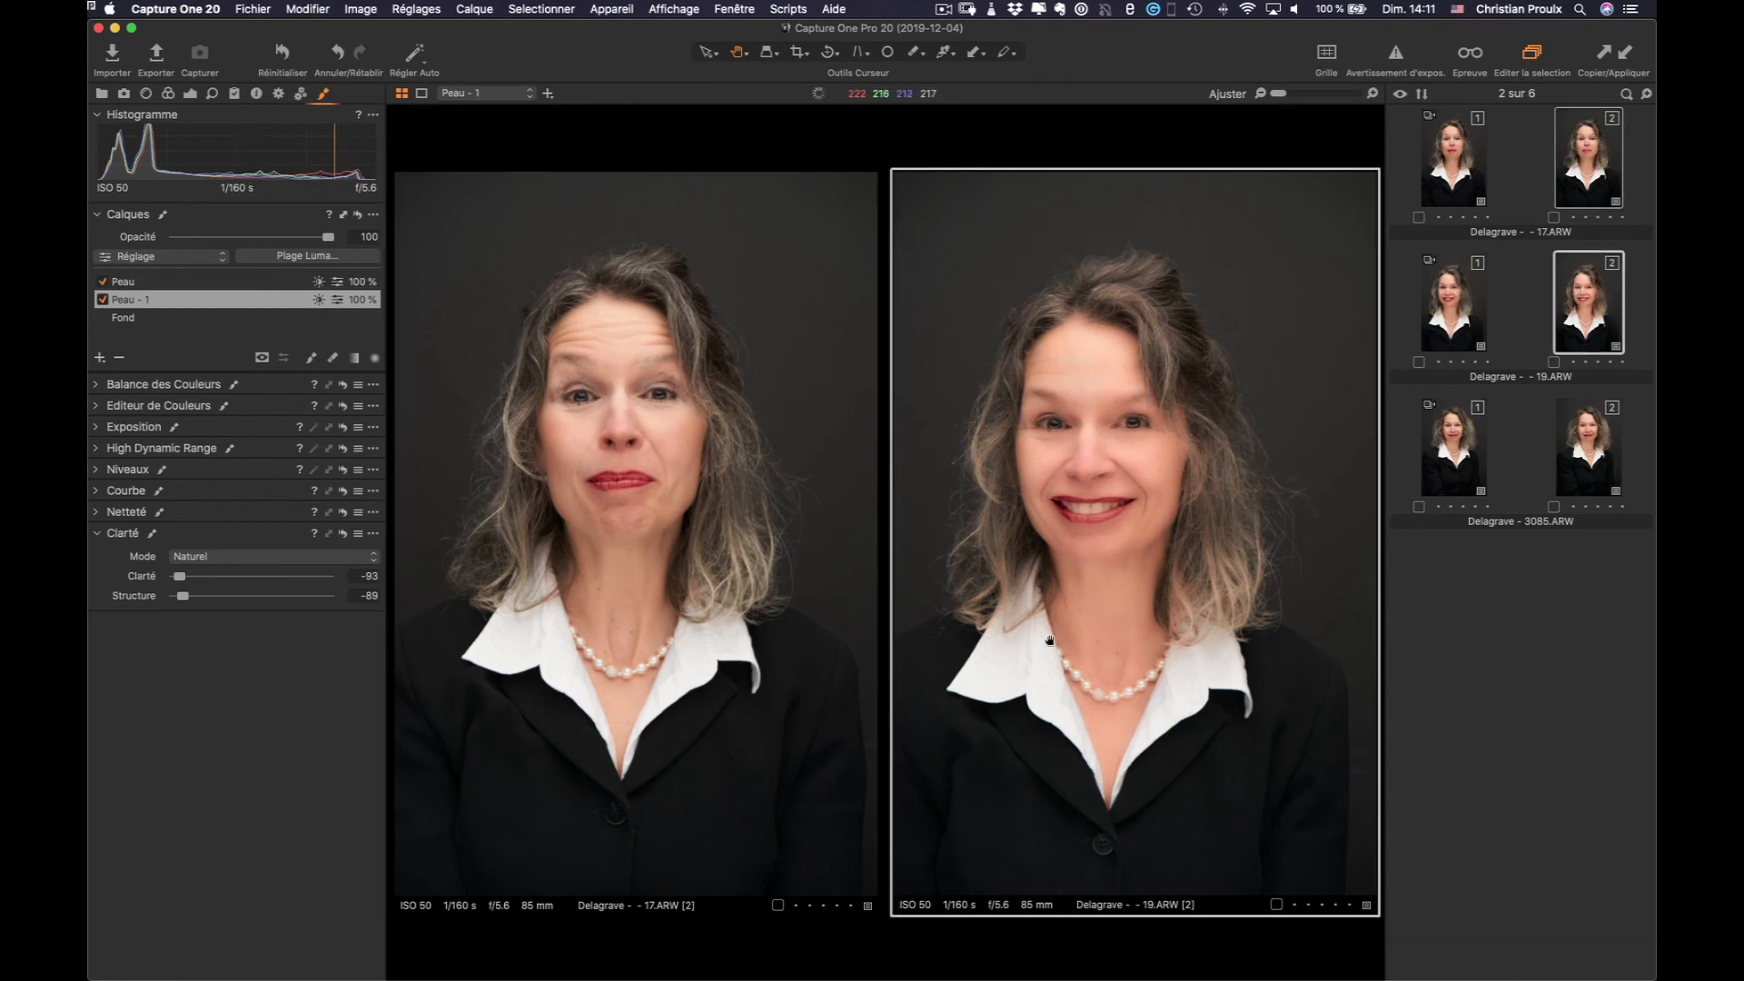
pyautogui.click(102, 300)
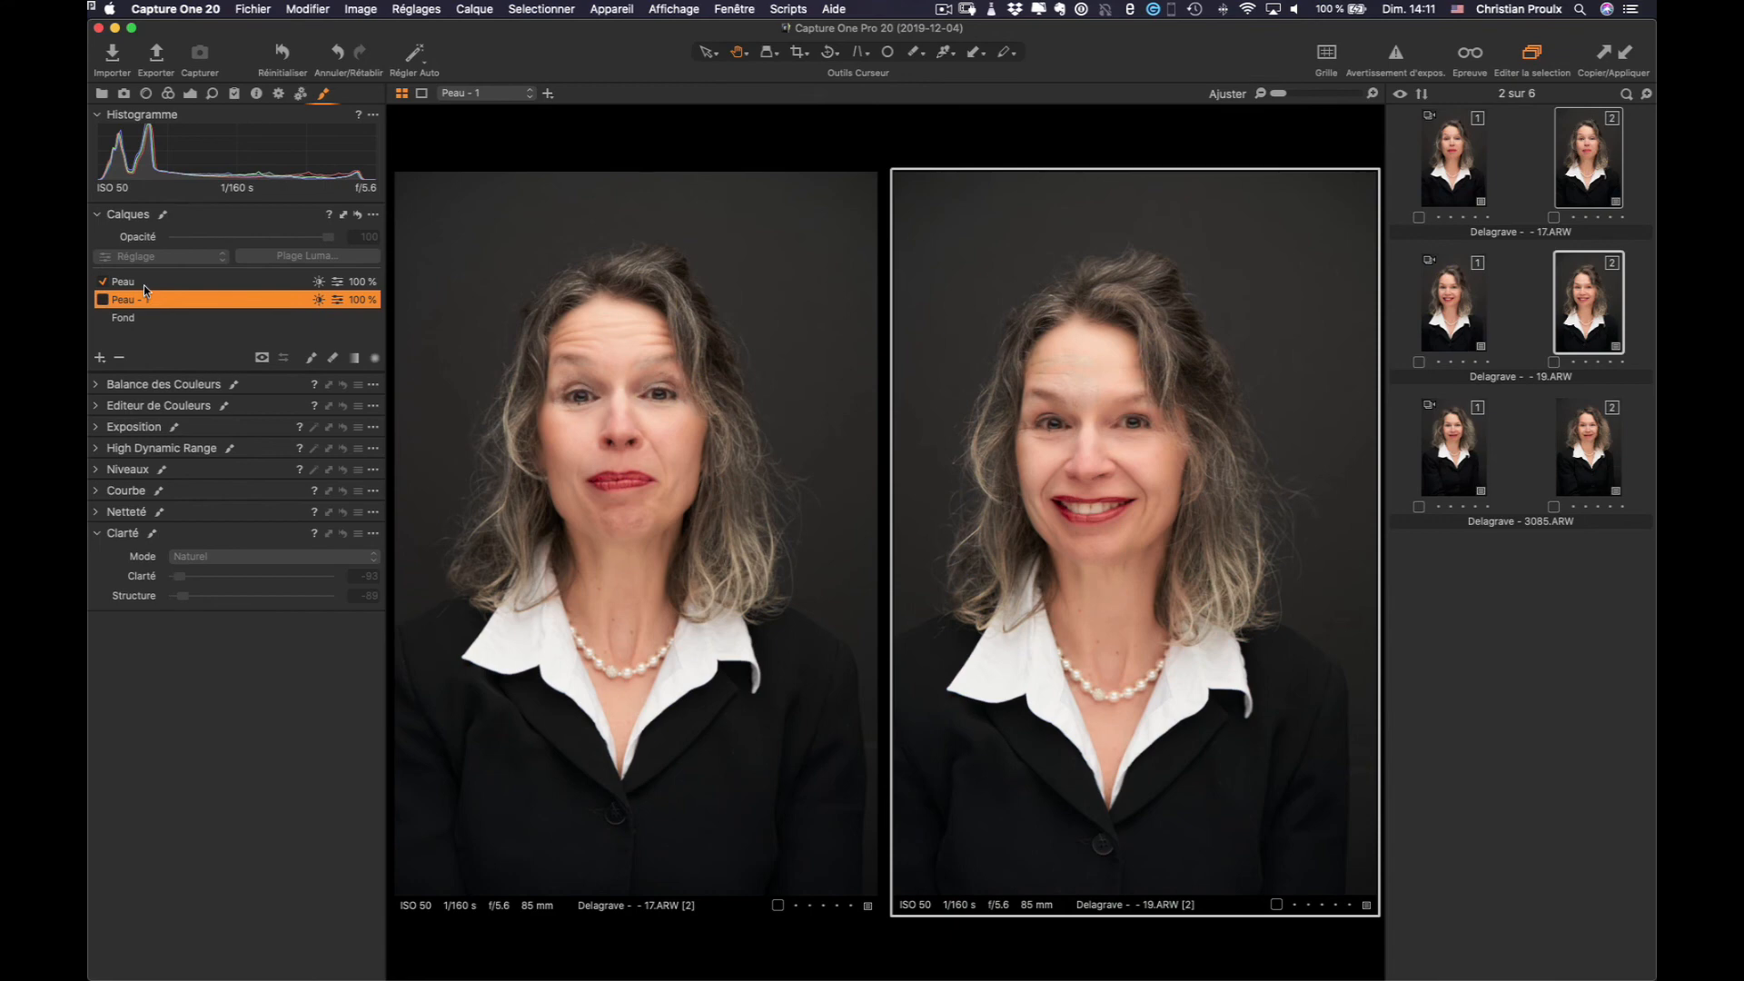
pyautogui.click(144, 285)
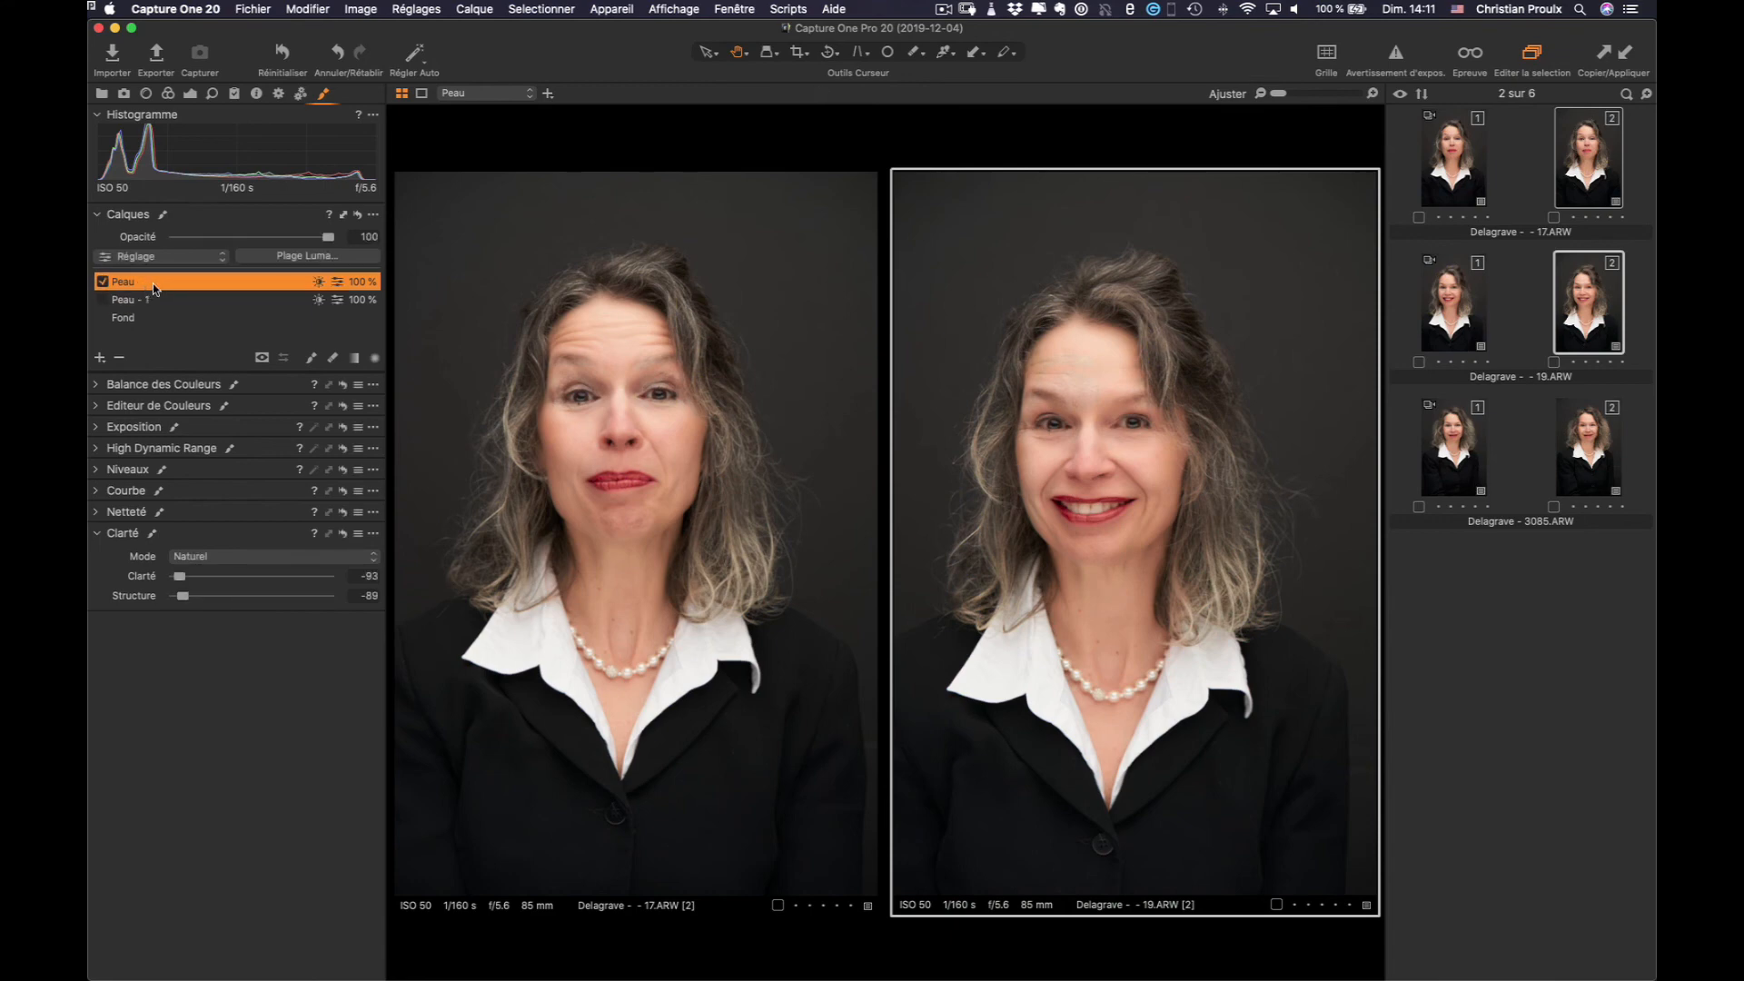
pyautogui.press('m')
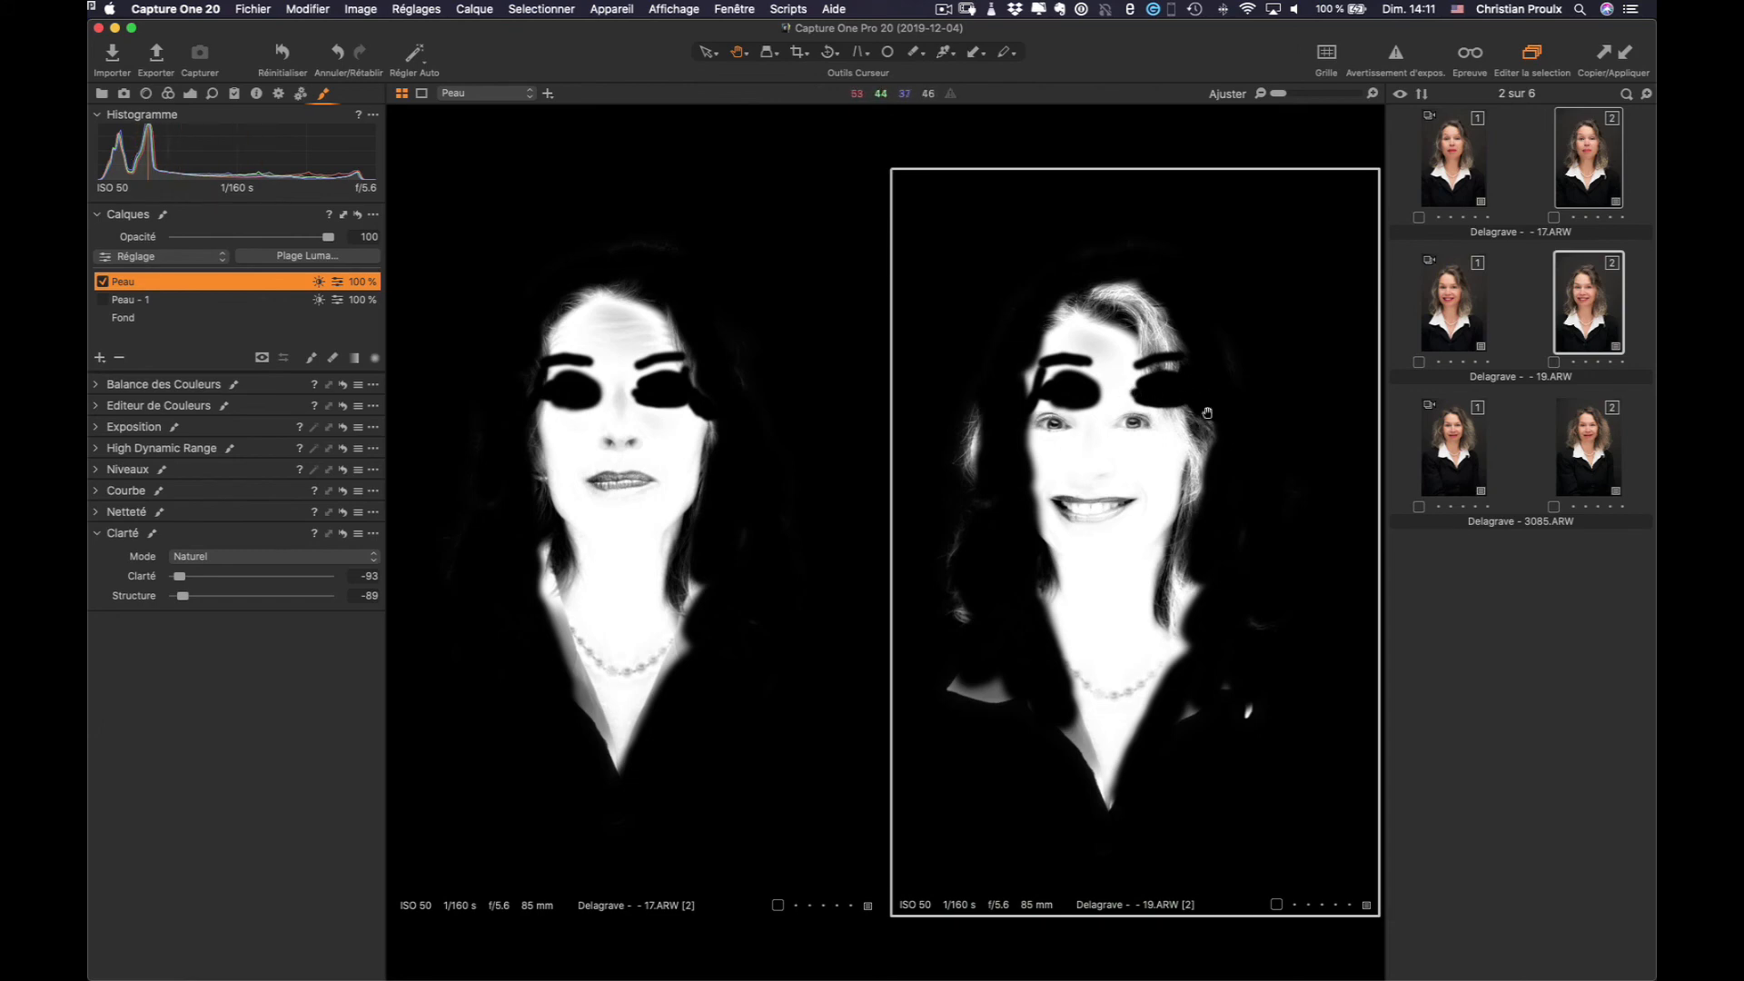
pyautogui.press('m')
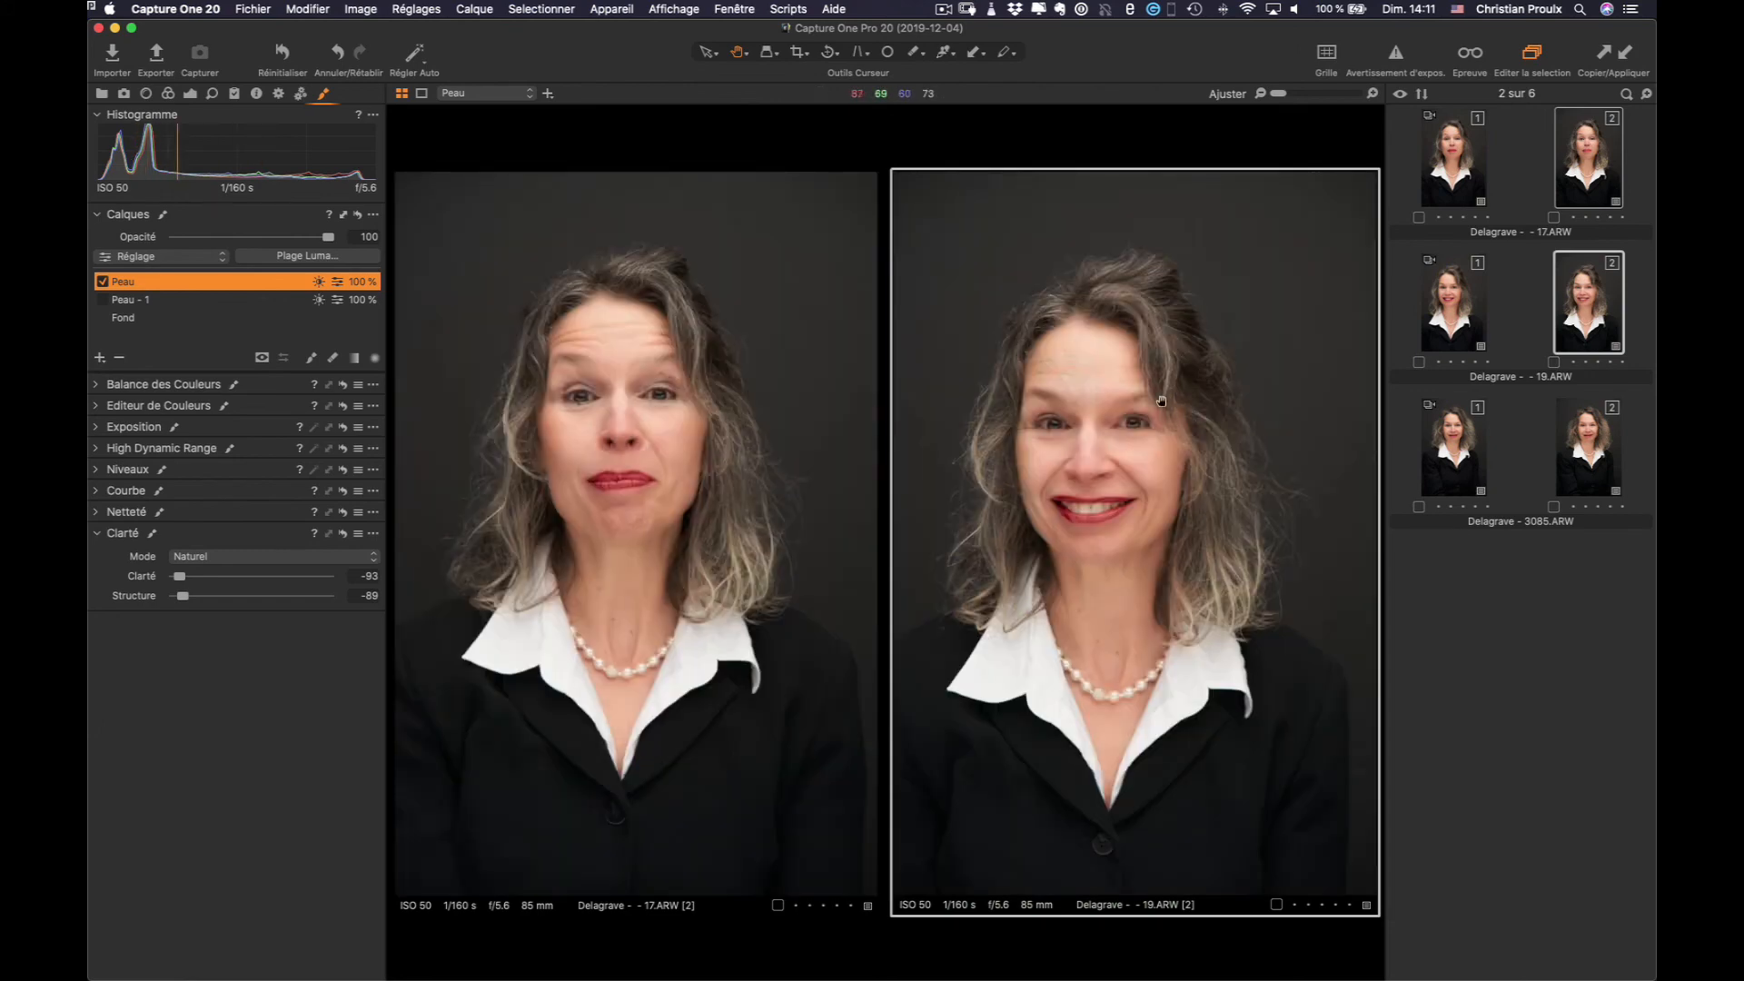
# Zoom the 19.ARW portrait to 100% and centre on the face
pyautogui.press('z')
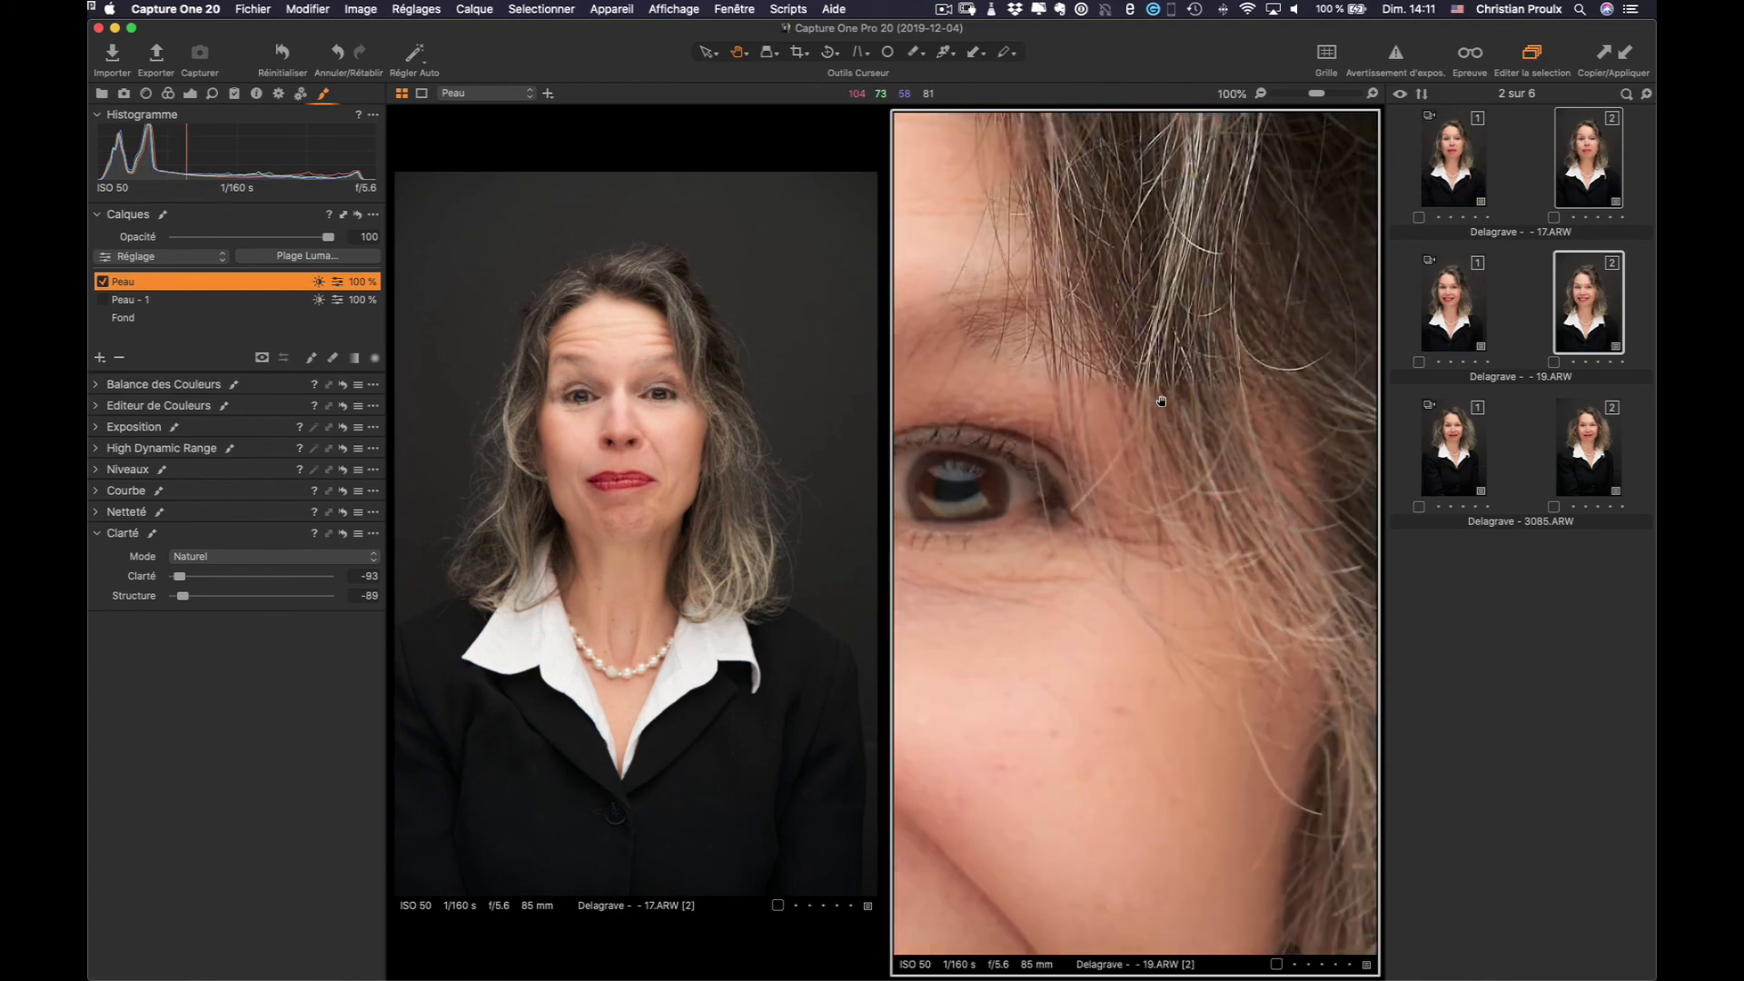
pyautogui.scroll(-2, 1161, 401)
pyautogui.scroll(-2, 1161, 401)
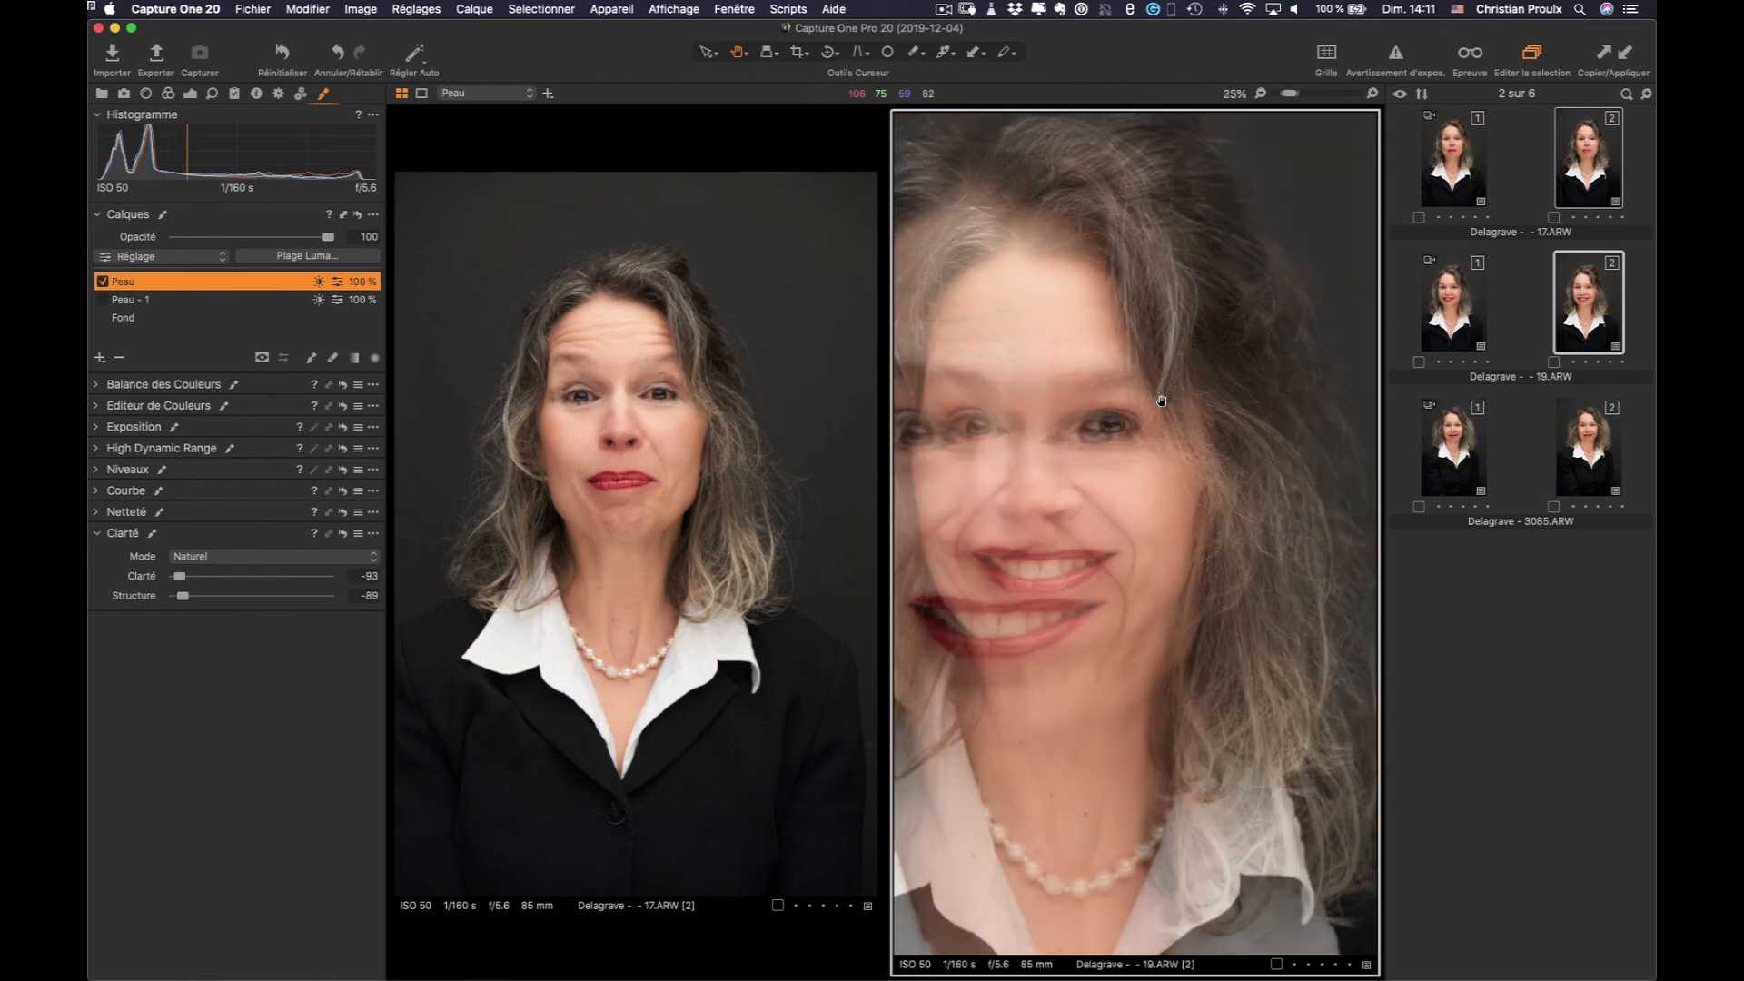
pyautogui.moveTo(1060, 430); pyautogui.dragTo(1182, 428)
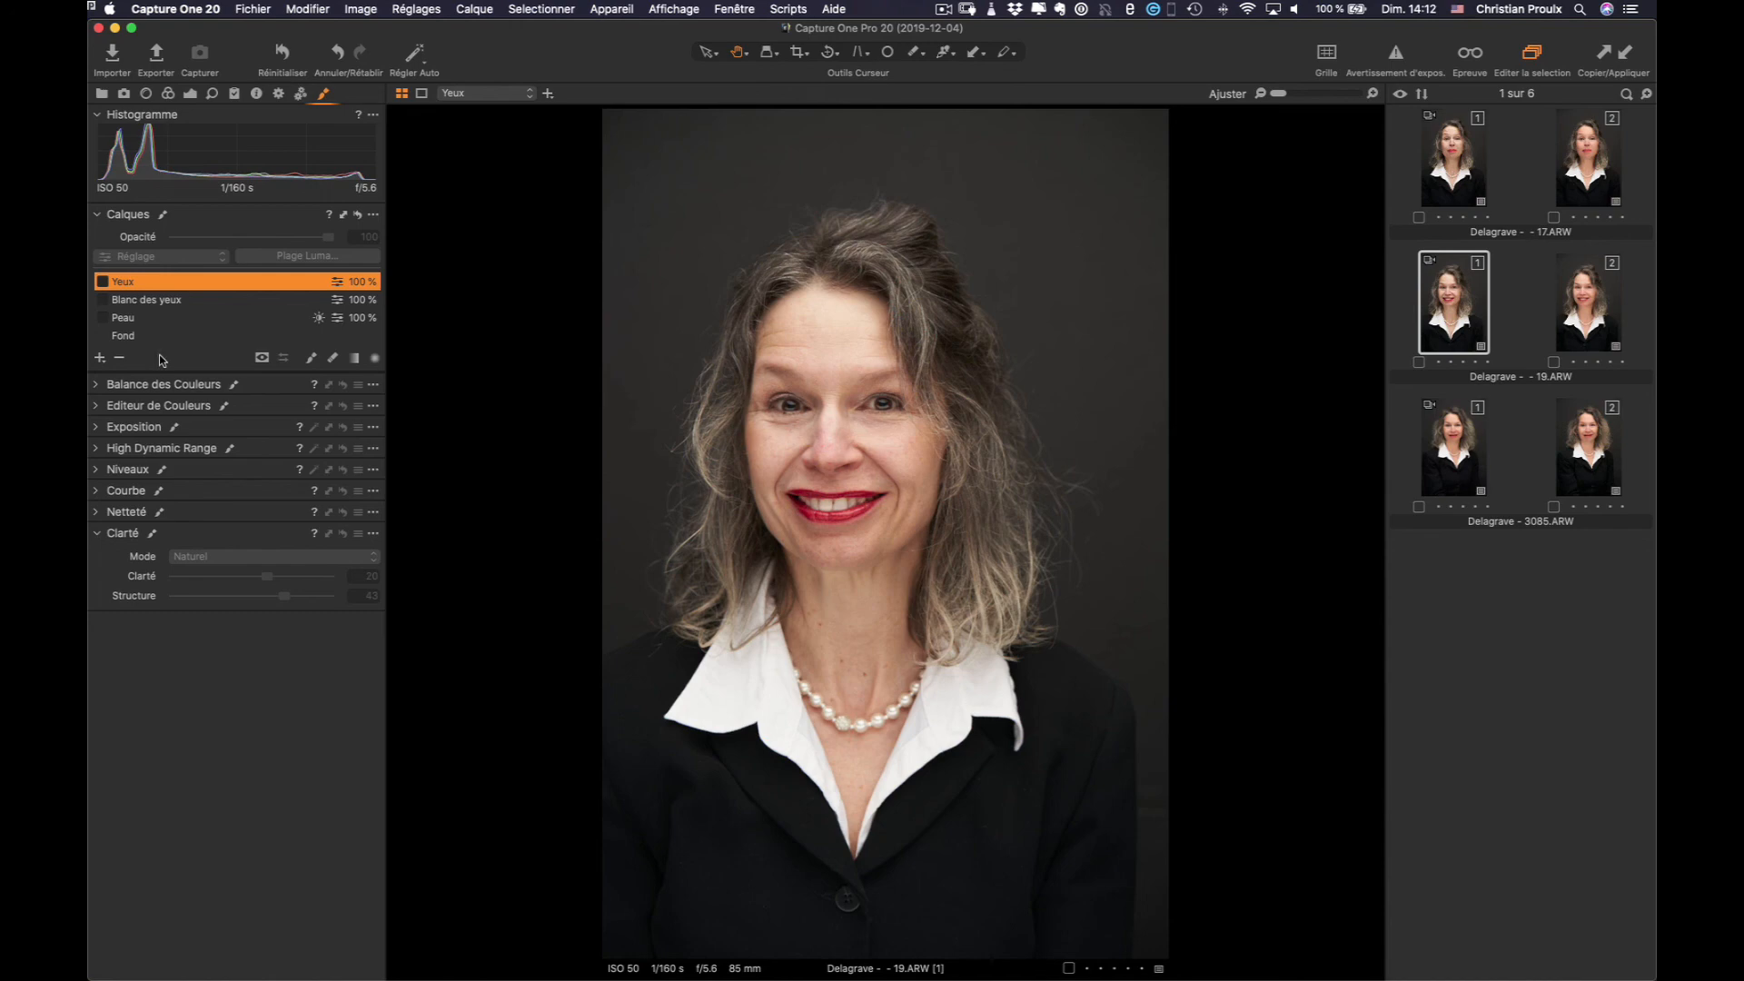
# Enable the Blanc des yeux and Yeux layers, then view the face at 50%
pyautogui.click(127, 317)
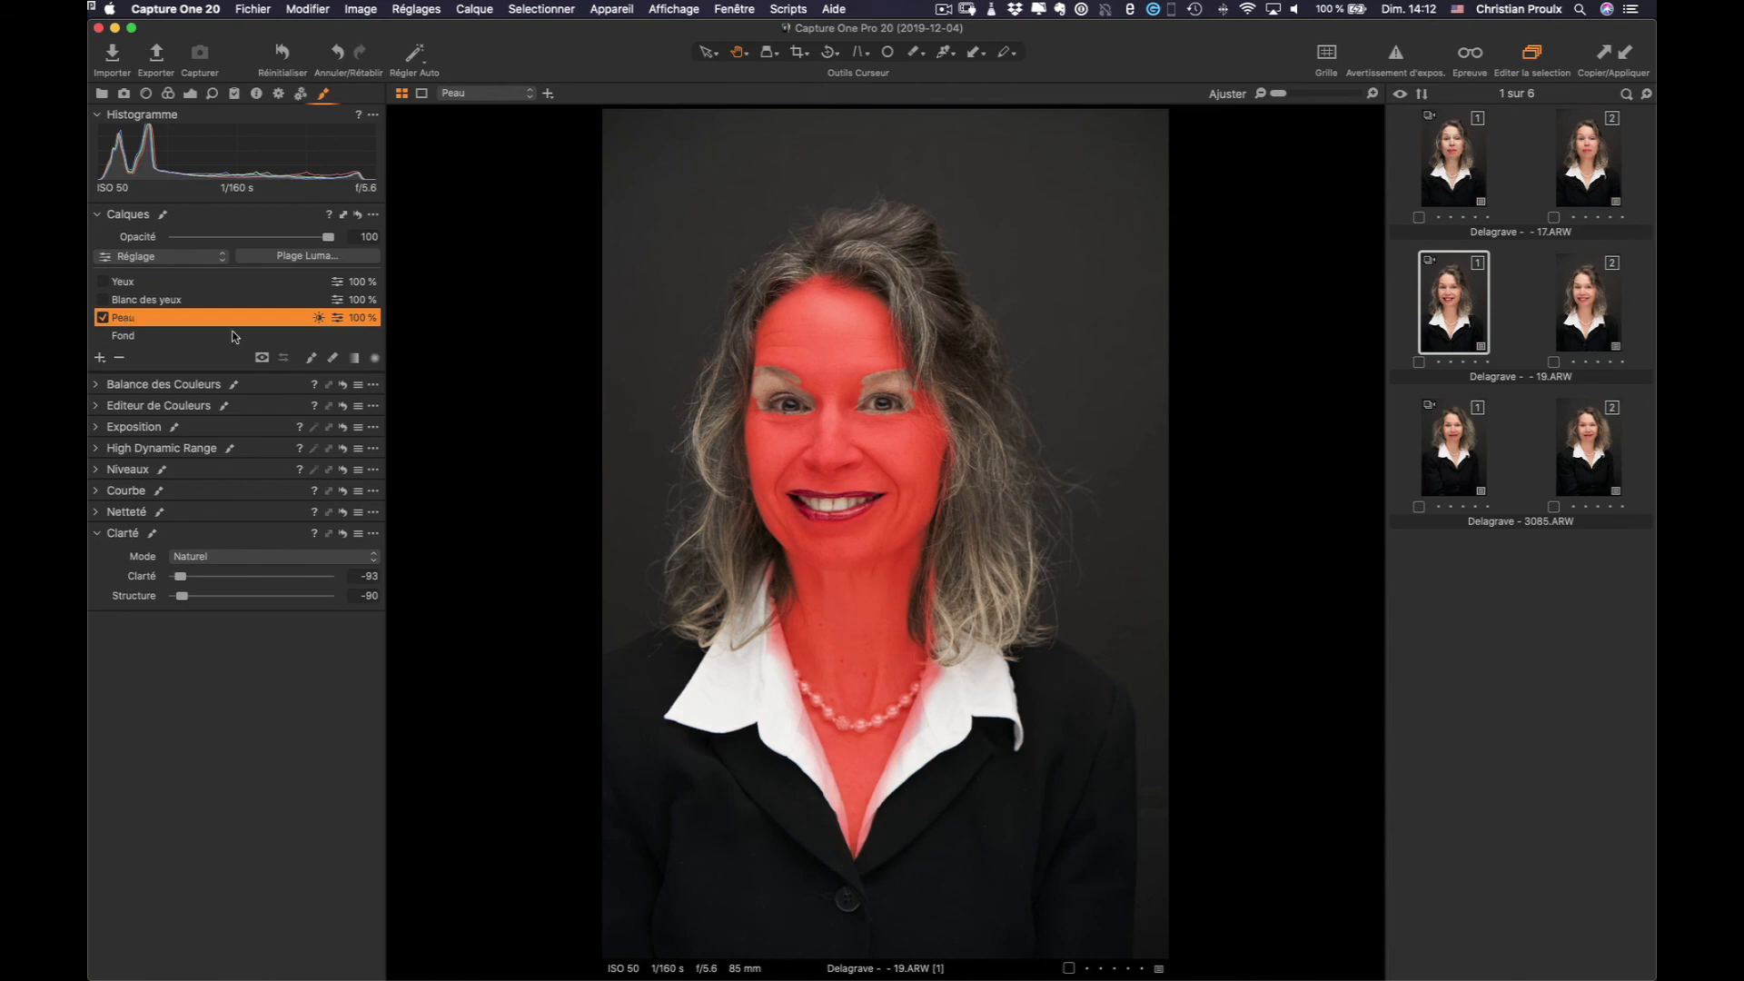
pyautogui.click(159, 302)
pyautogui.click(104, 300)
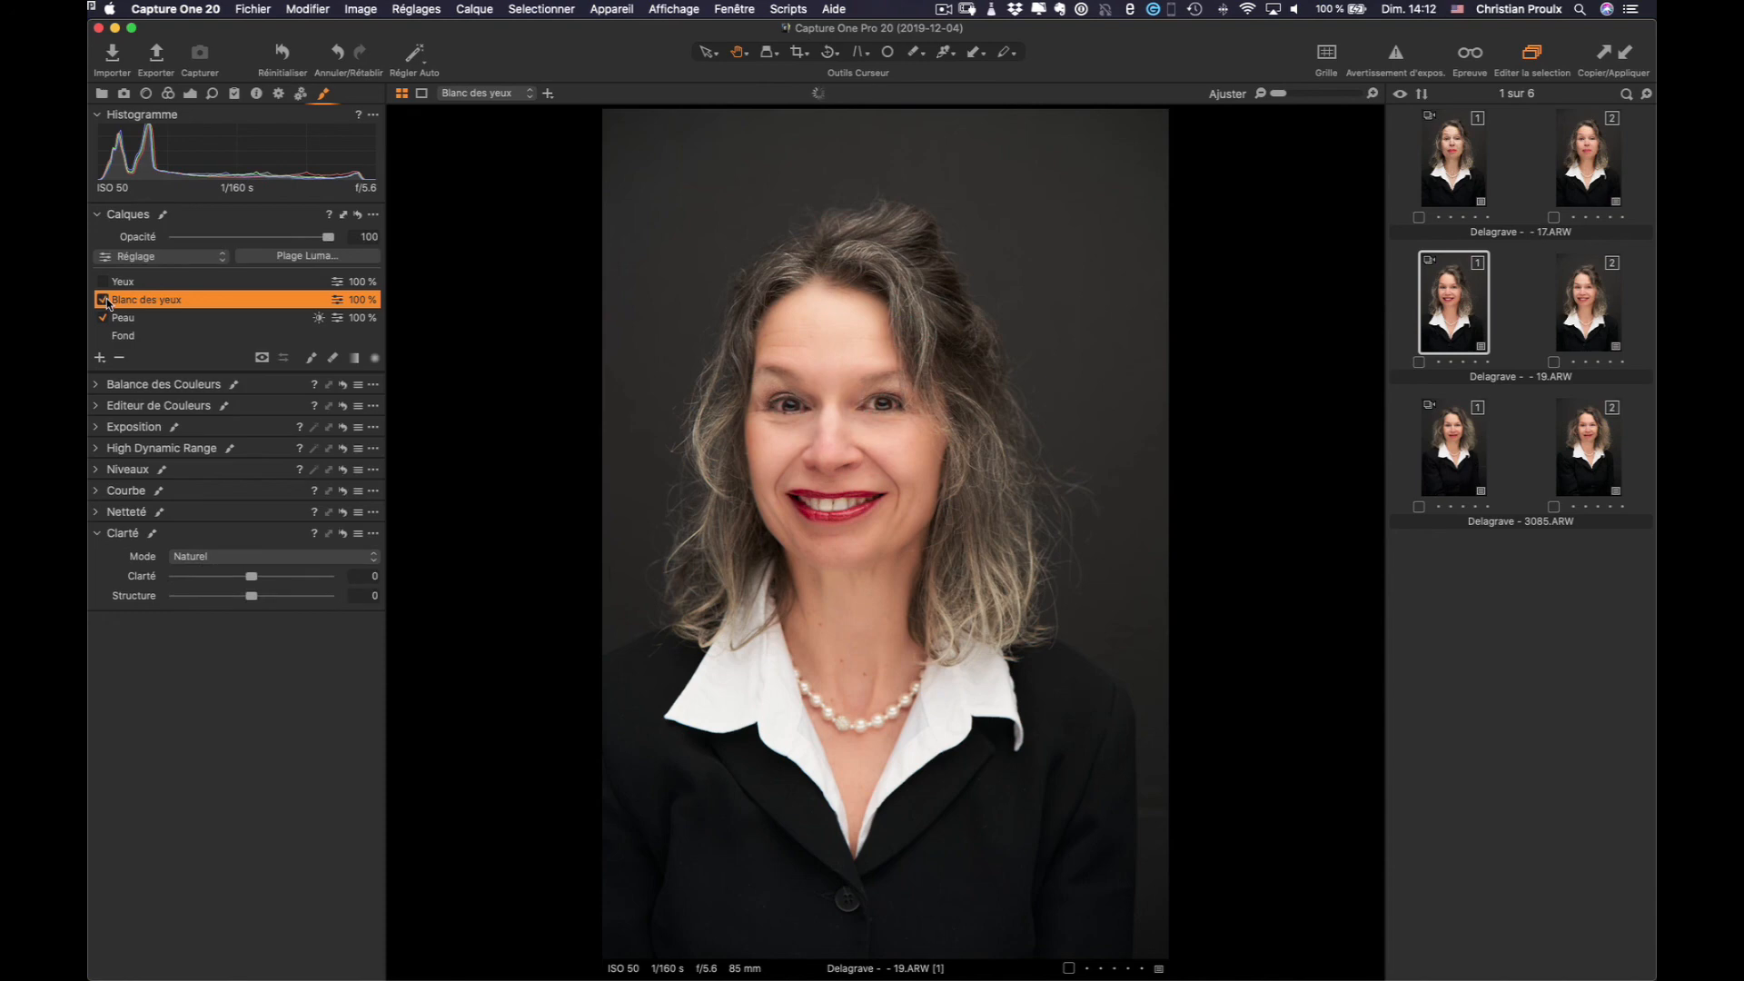
pyautogui.click(124, 284)
pyautogui.click(104, 282)
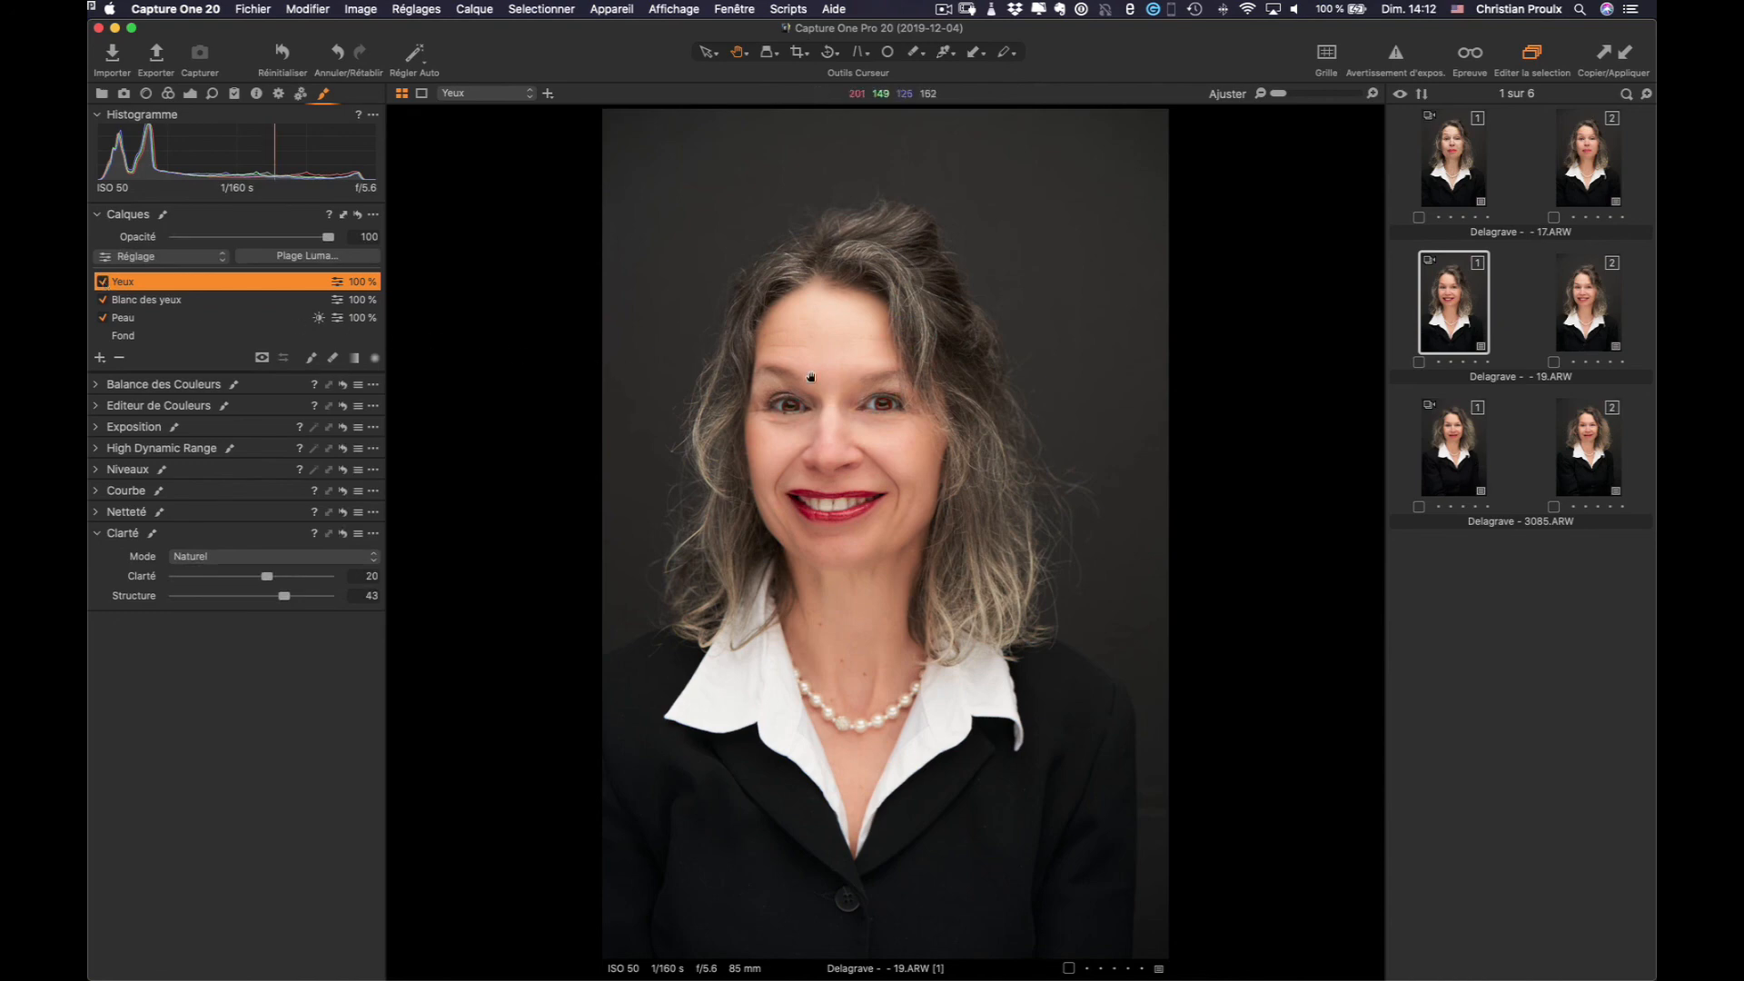
pyautogui.scroll(5, 811, 377)
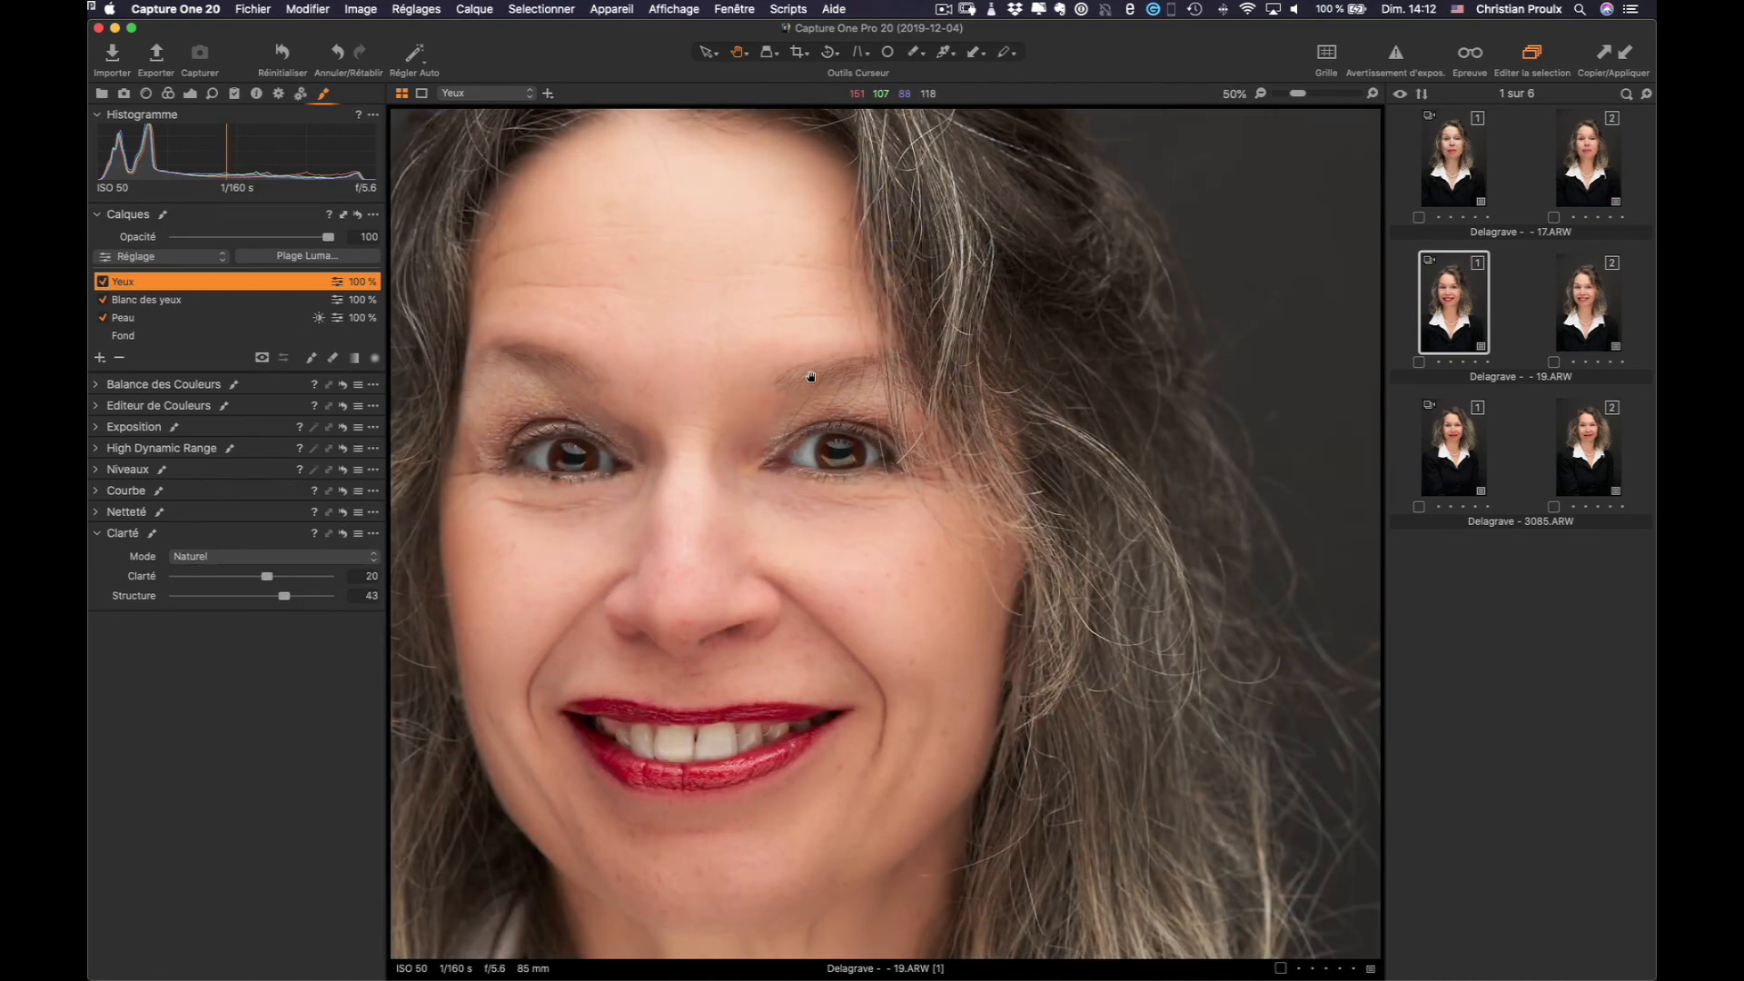
pyautogui.moveTo(720, 475); pyautogui.dragTo(887, 467)
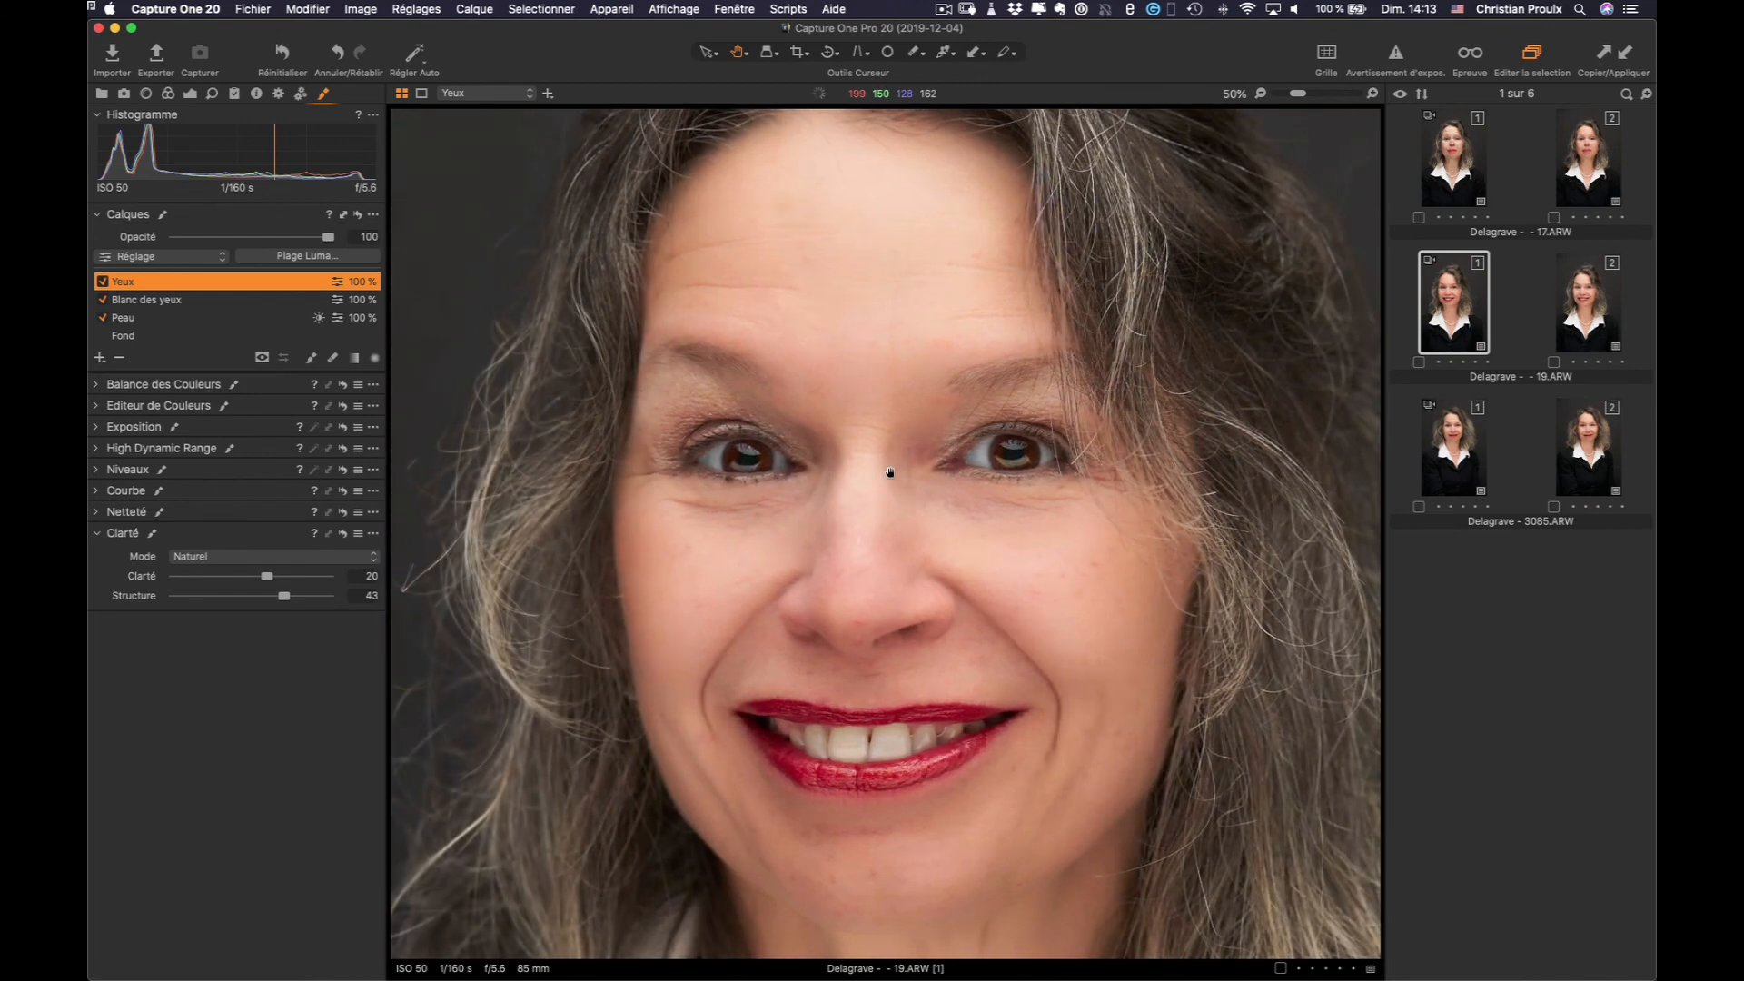
# Toggle the eye-whitening, Yeux and Peau layers off and on to compare, then open 3085.ARW
pyautogui.click(103, 301)
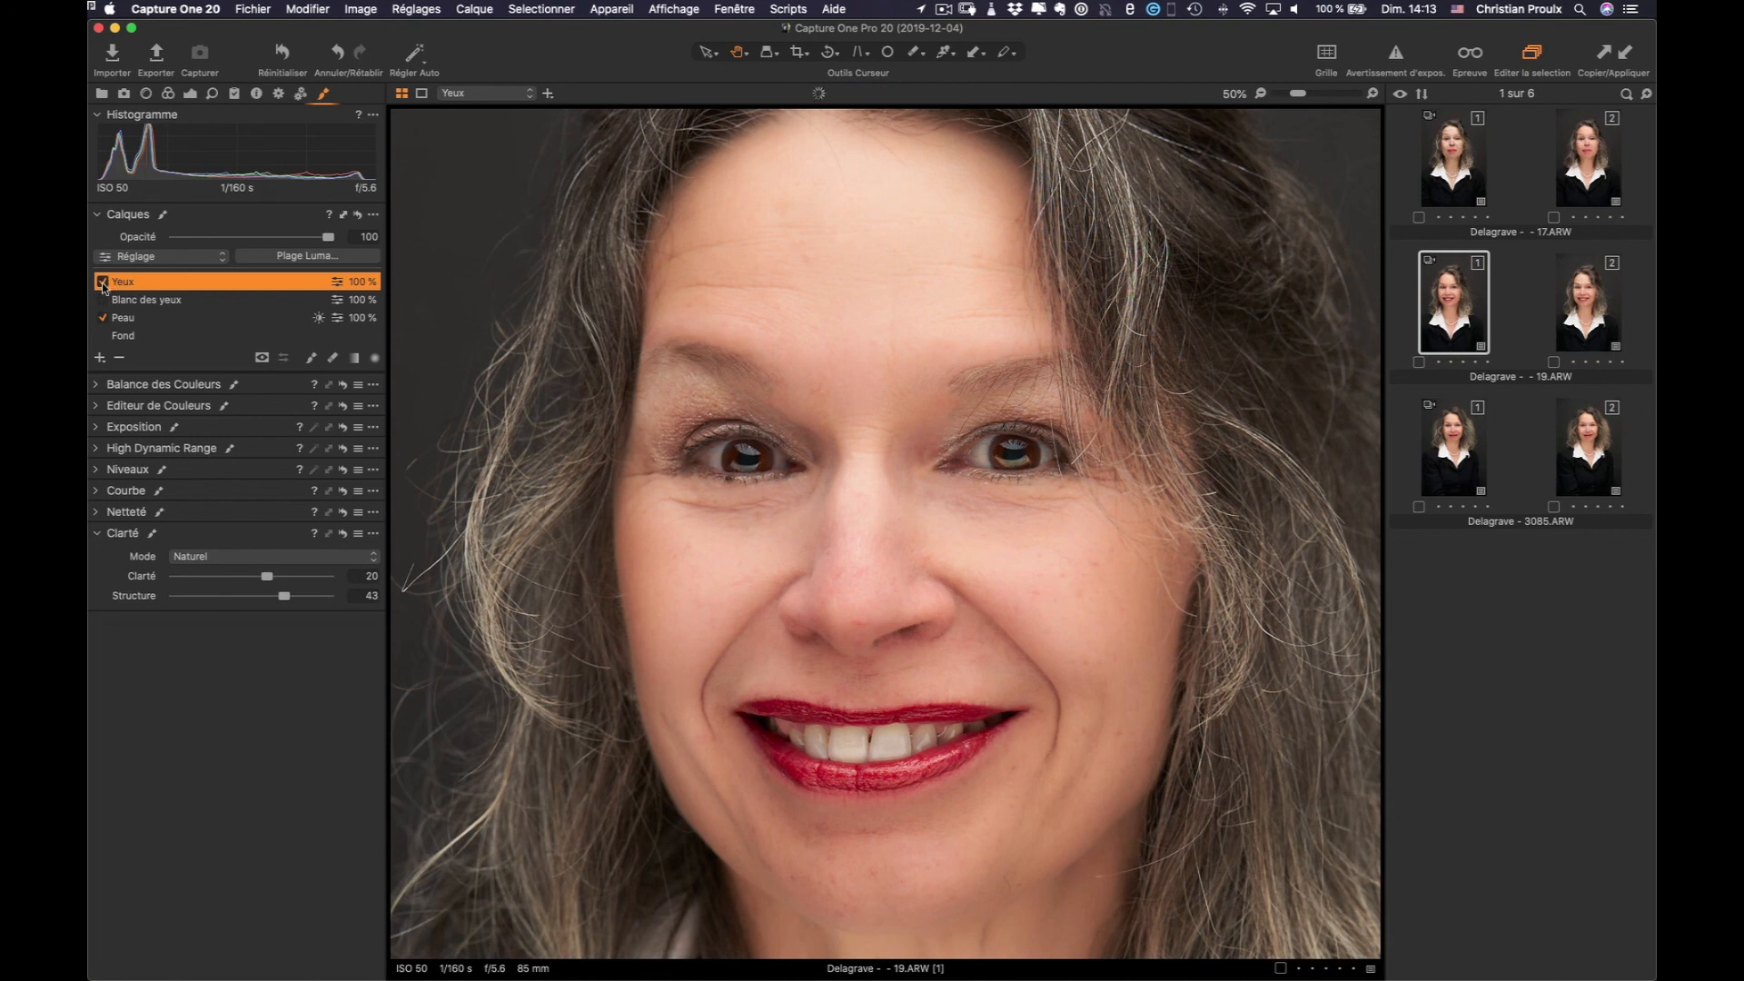
pyautogui.click(102, 282)
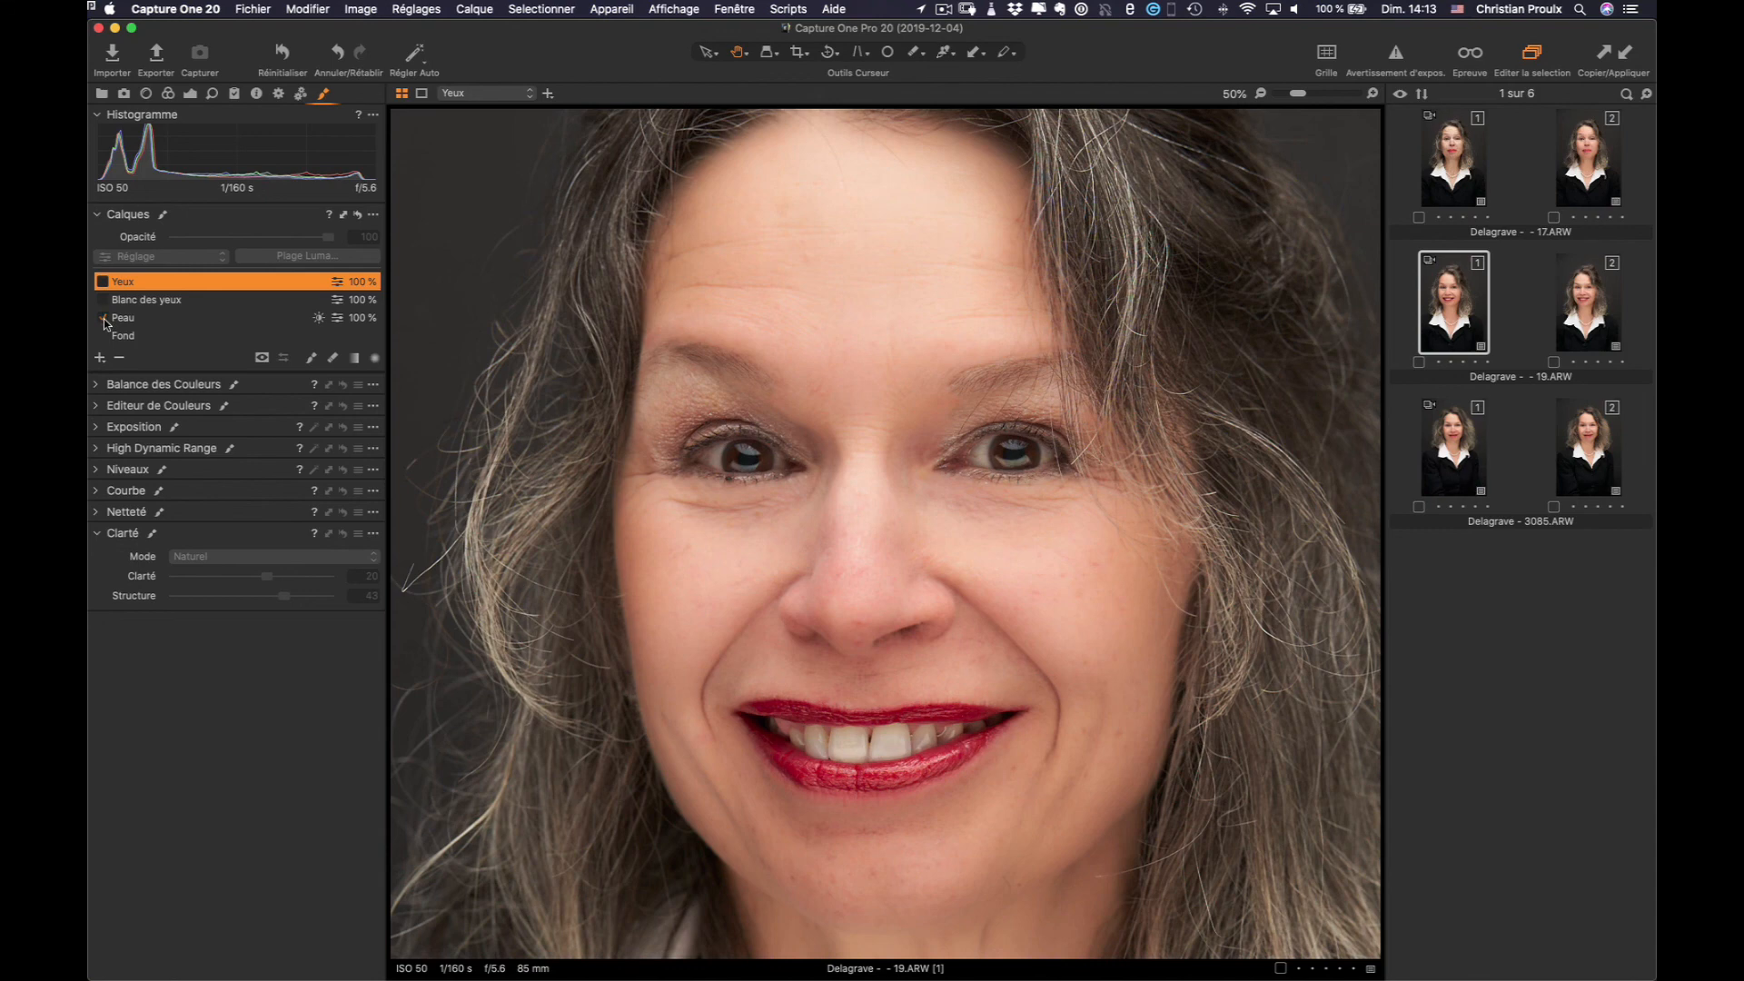
pyautogui.click(104, 318)
pyautogui.click(103, 318)
pyautogui.click(104, 299)
pyautogui.click(104, 284)
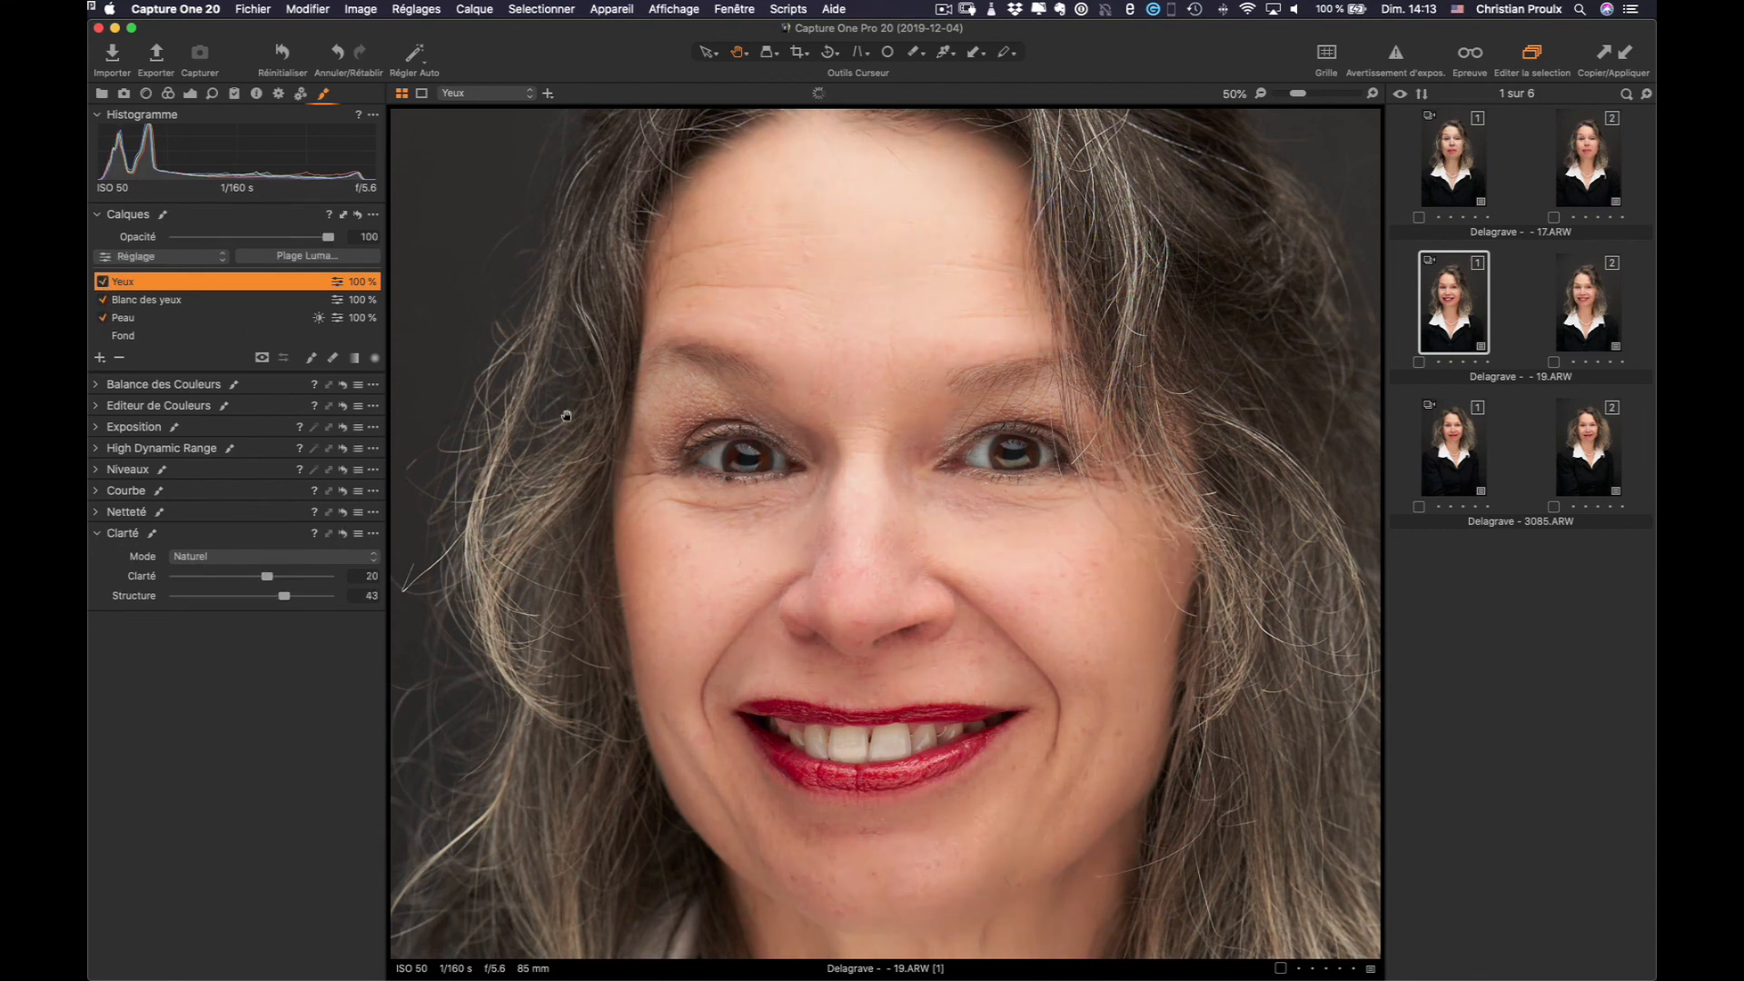
pyautogui.doubleClick(795, 434)
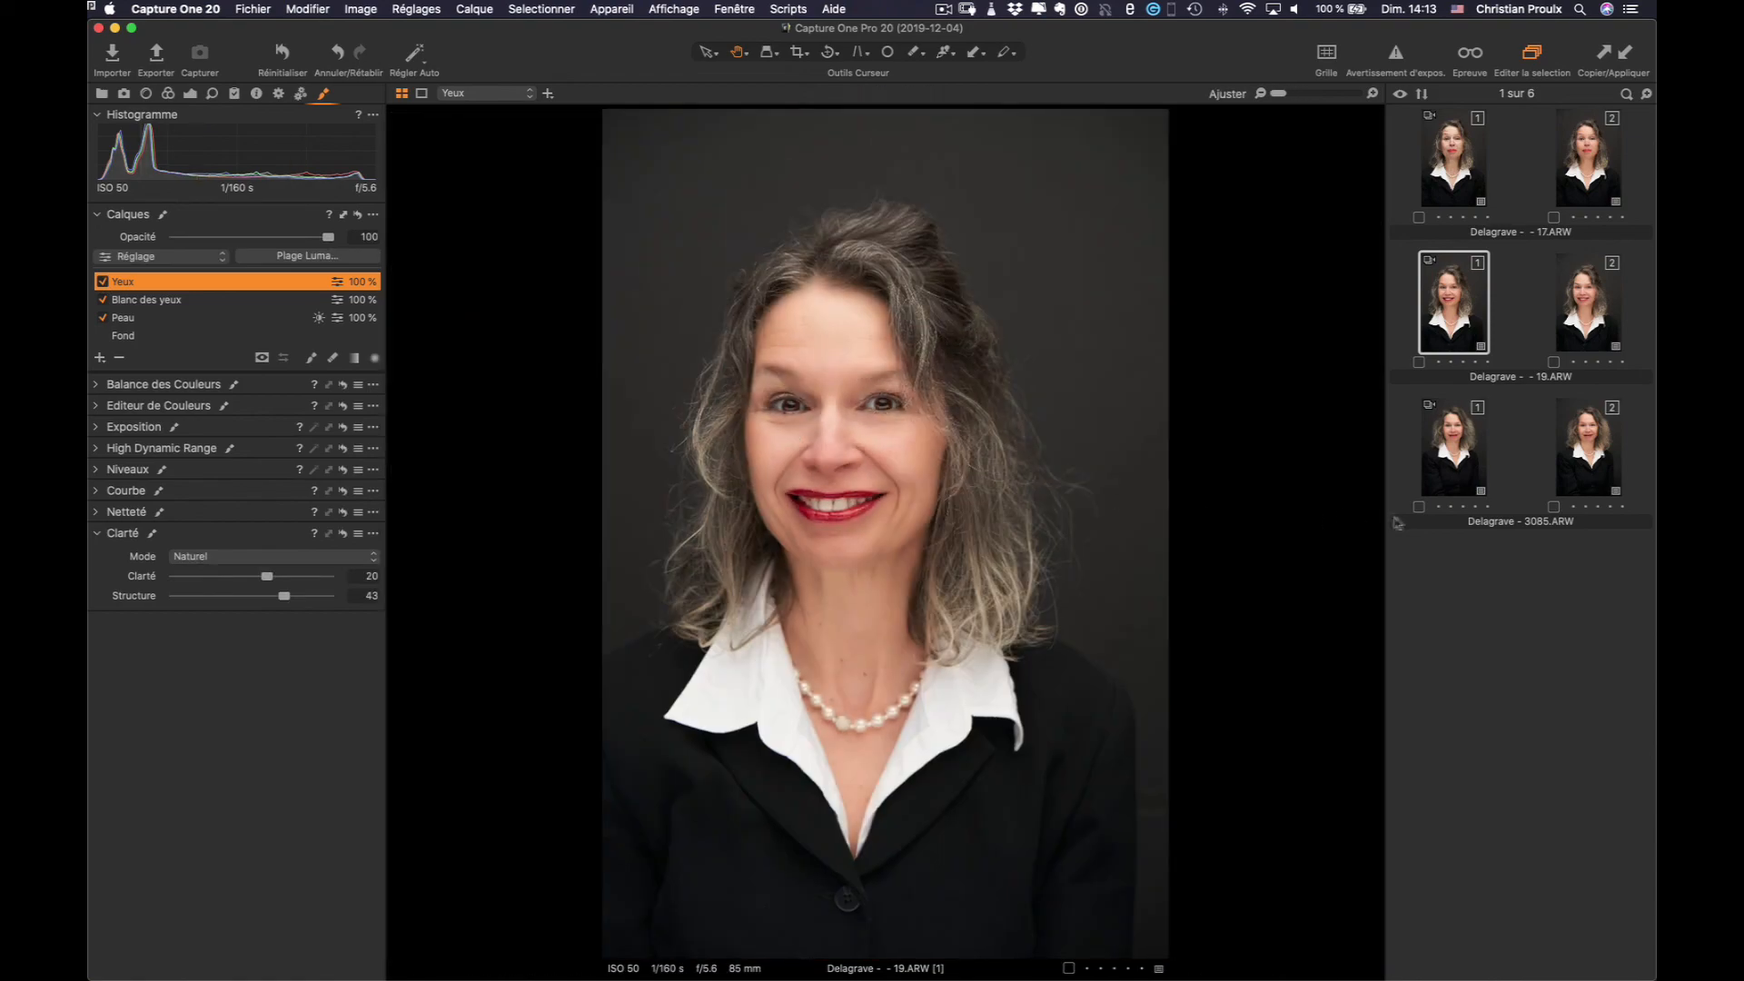
pyautogui.click(1457, 443)
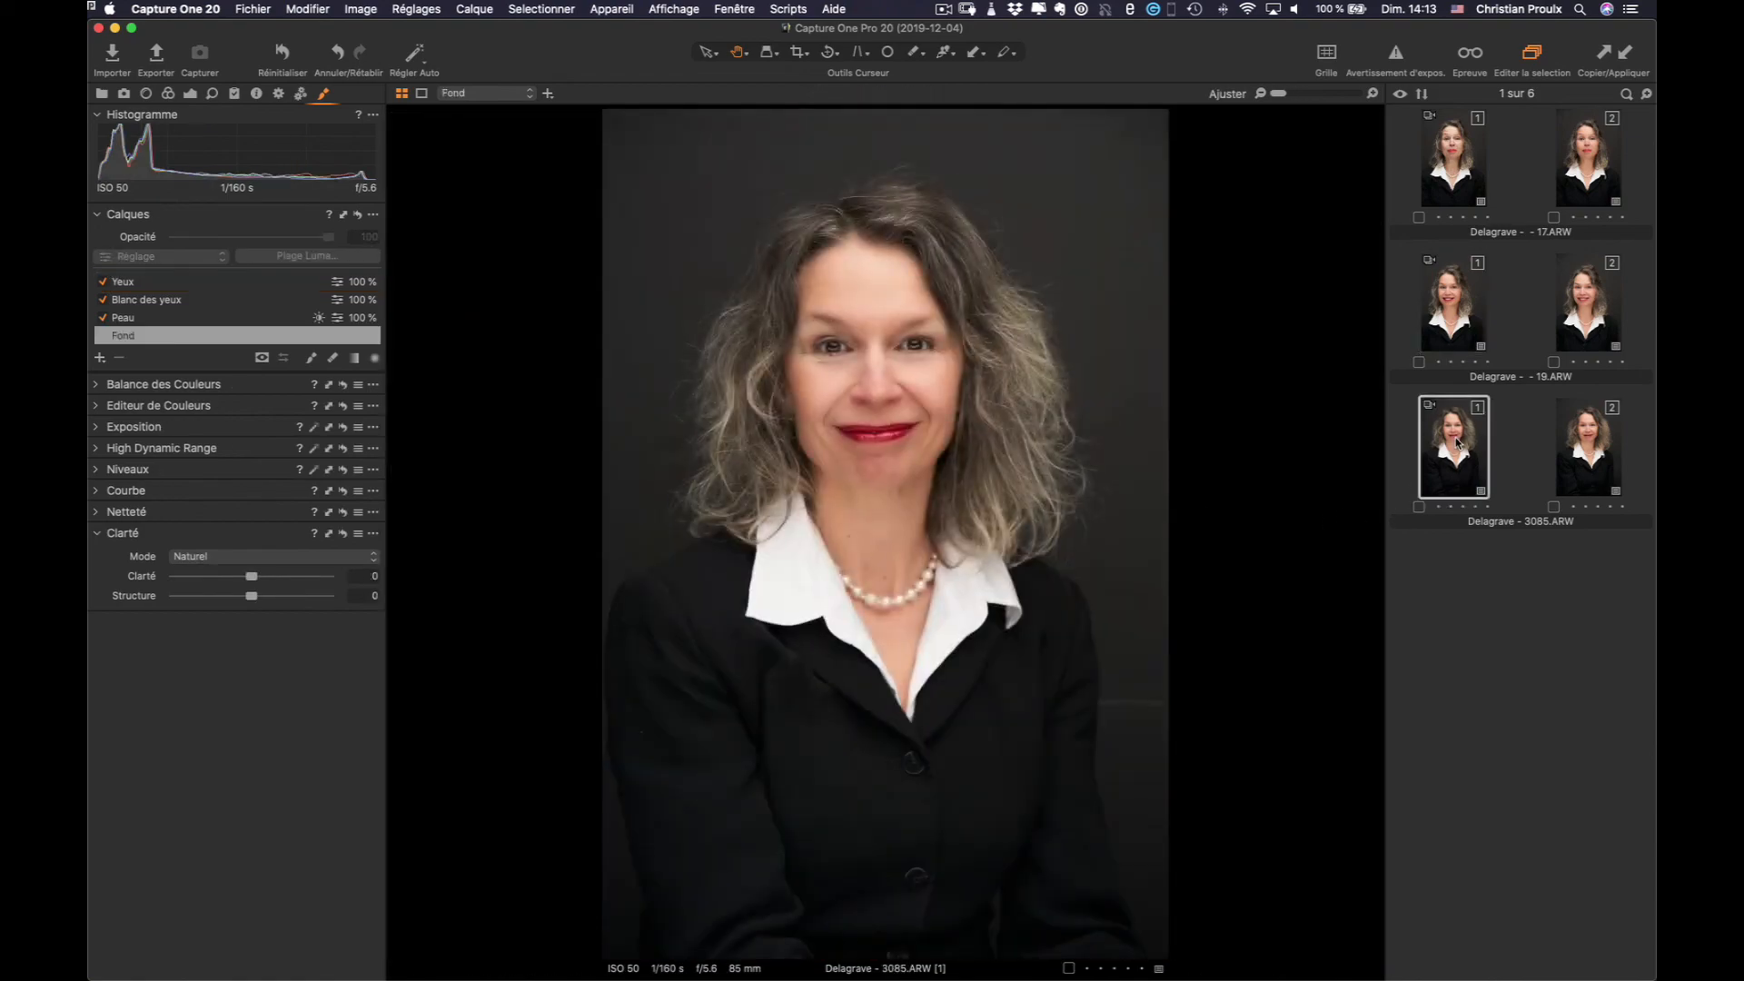